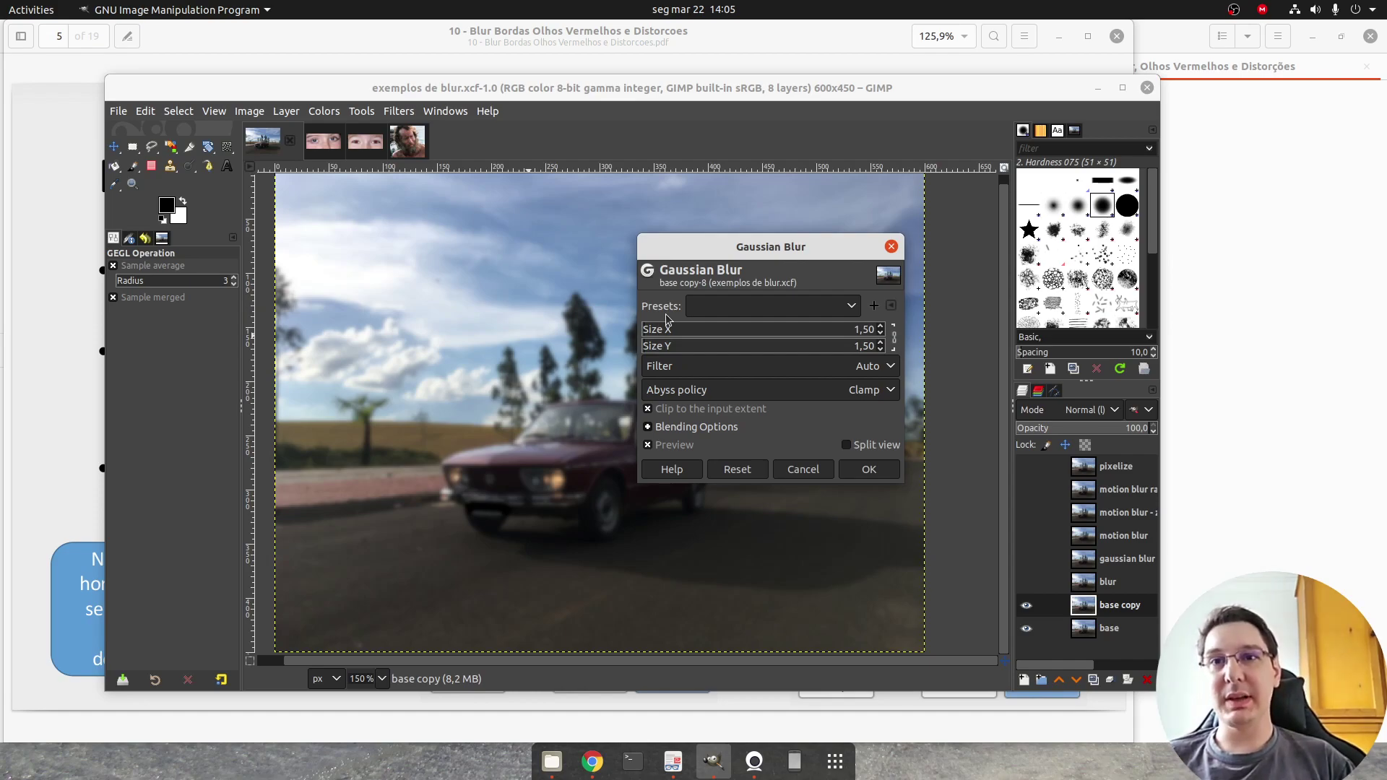
Try Gaussian Blur on the base copy layer with equal sizes of 13.17 and 5.47, plus unlinked X/Y sizes 15.94/1.47 and 2.40/7.94, and cancel it
drag(648, 332, 677, 328)
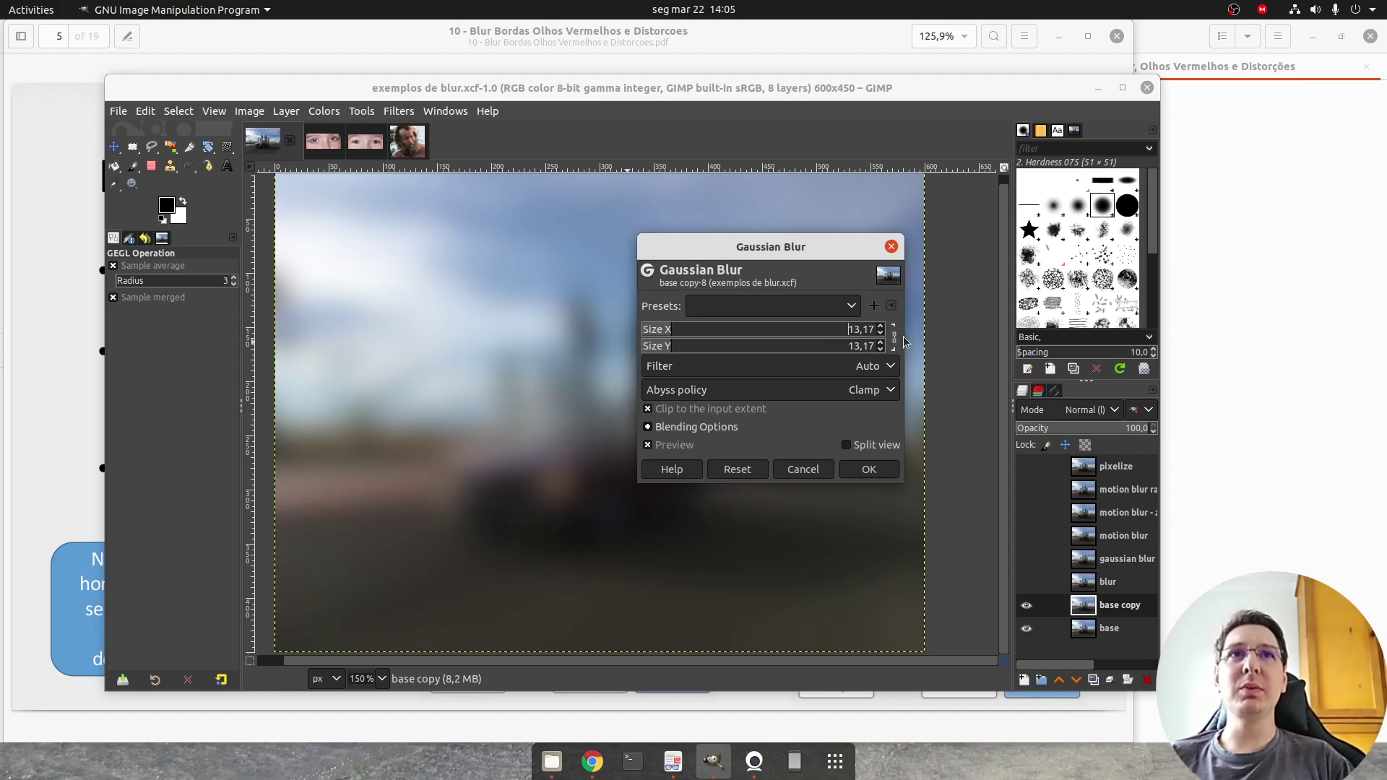
drag(675, 331, 653, 351)
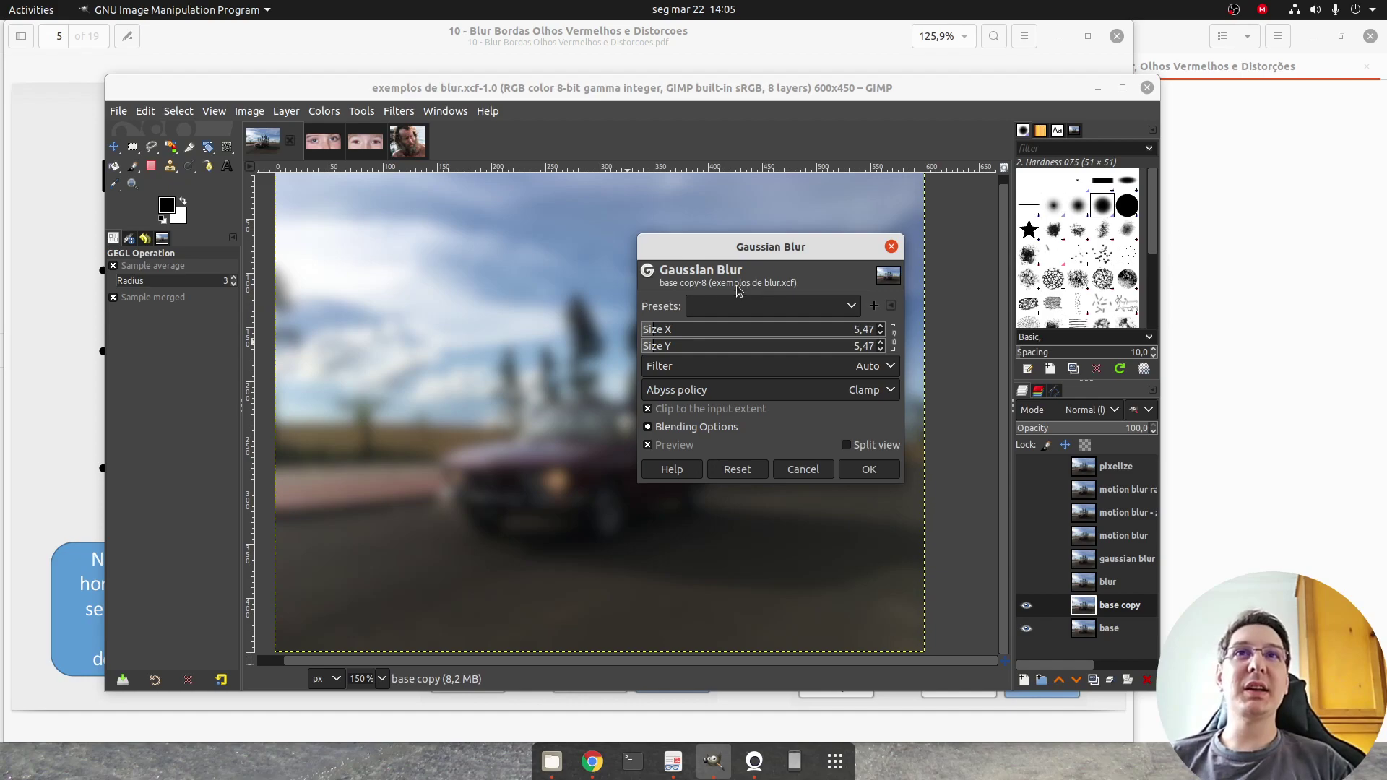
drag(648, 331, 645, 361)
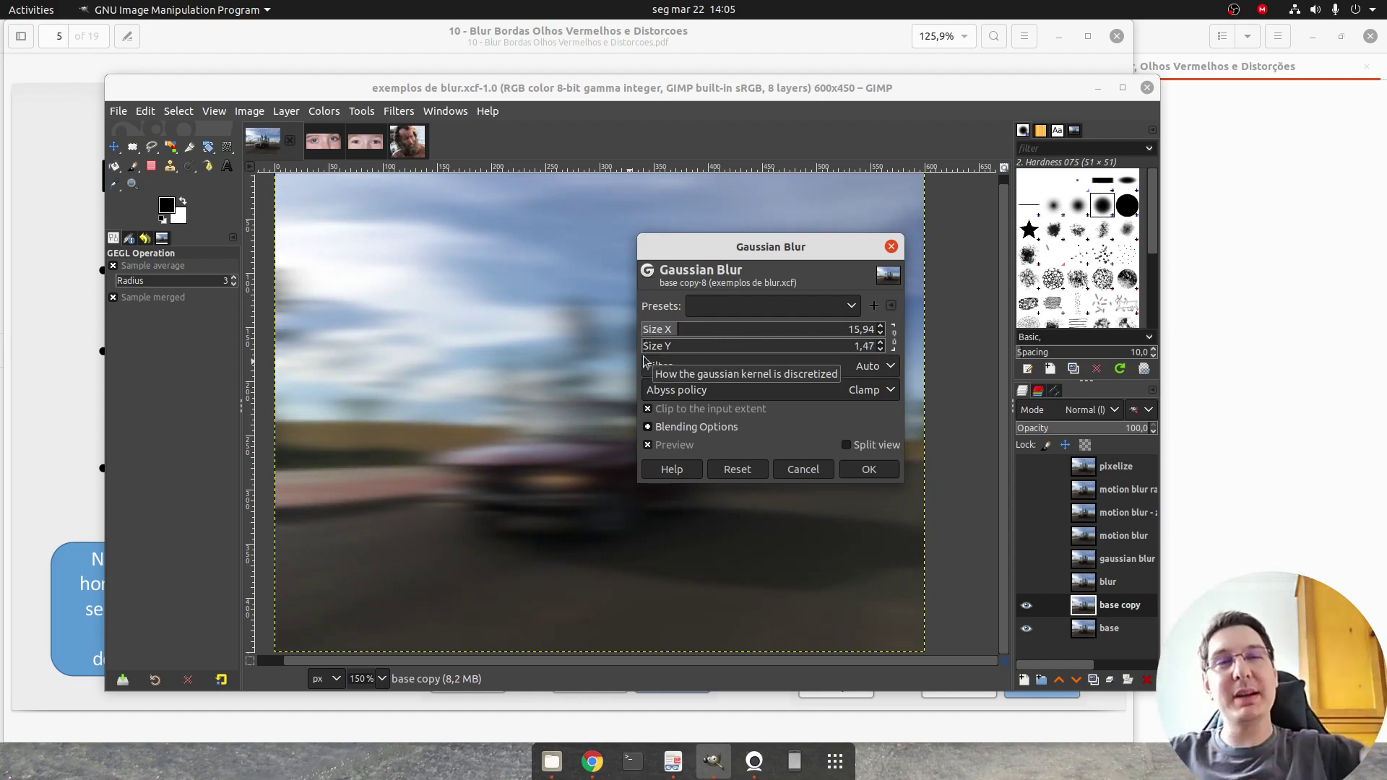
drag(706, 332, 659, 359)
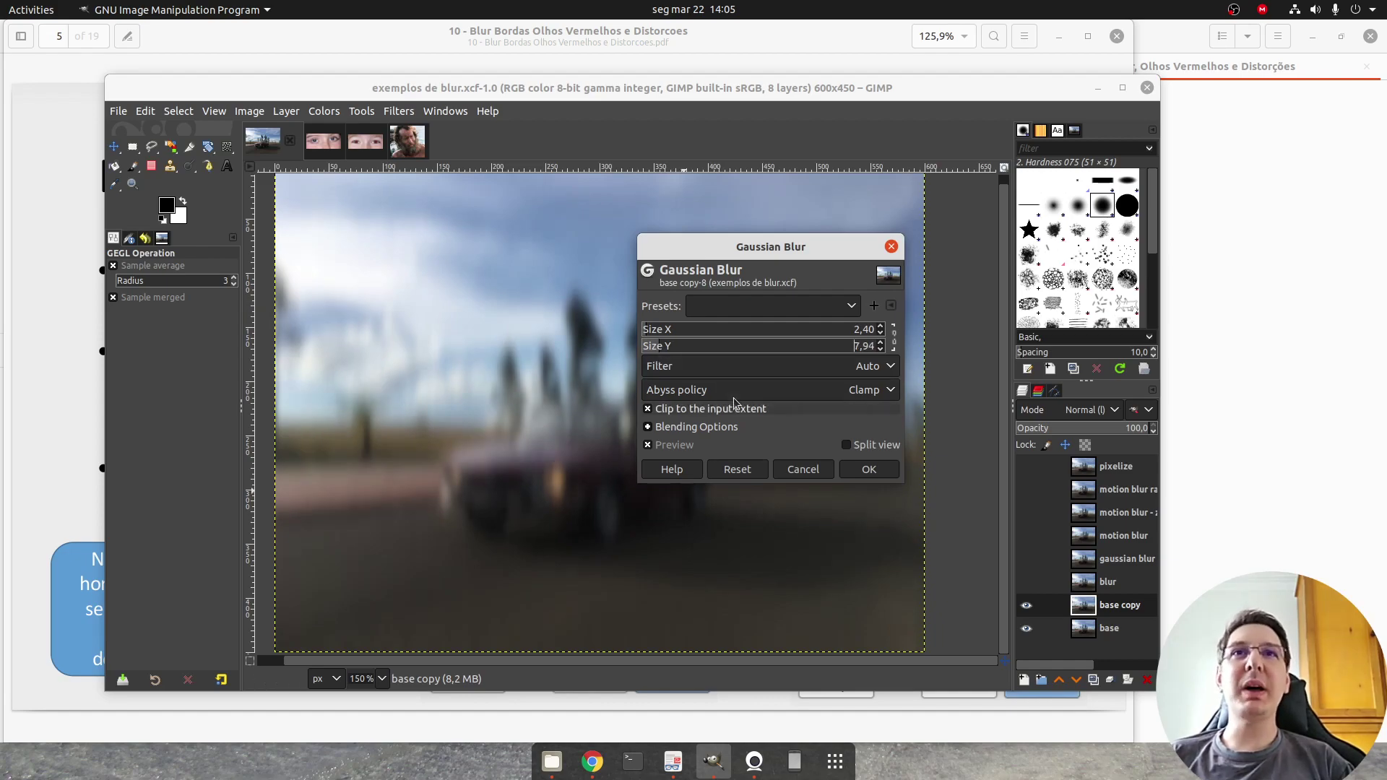
click(802, 468)
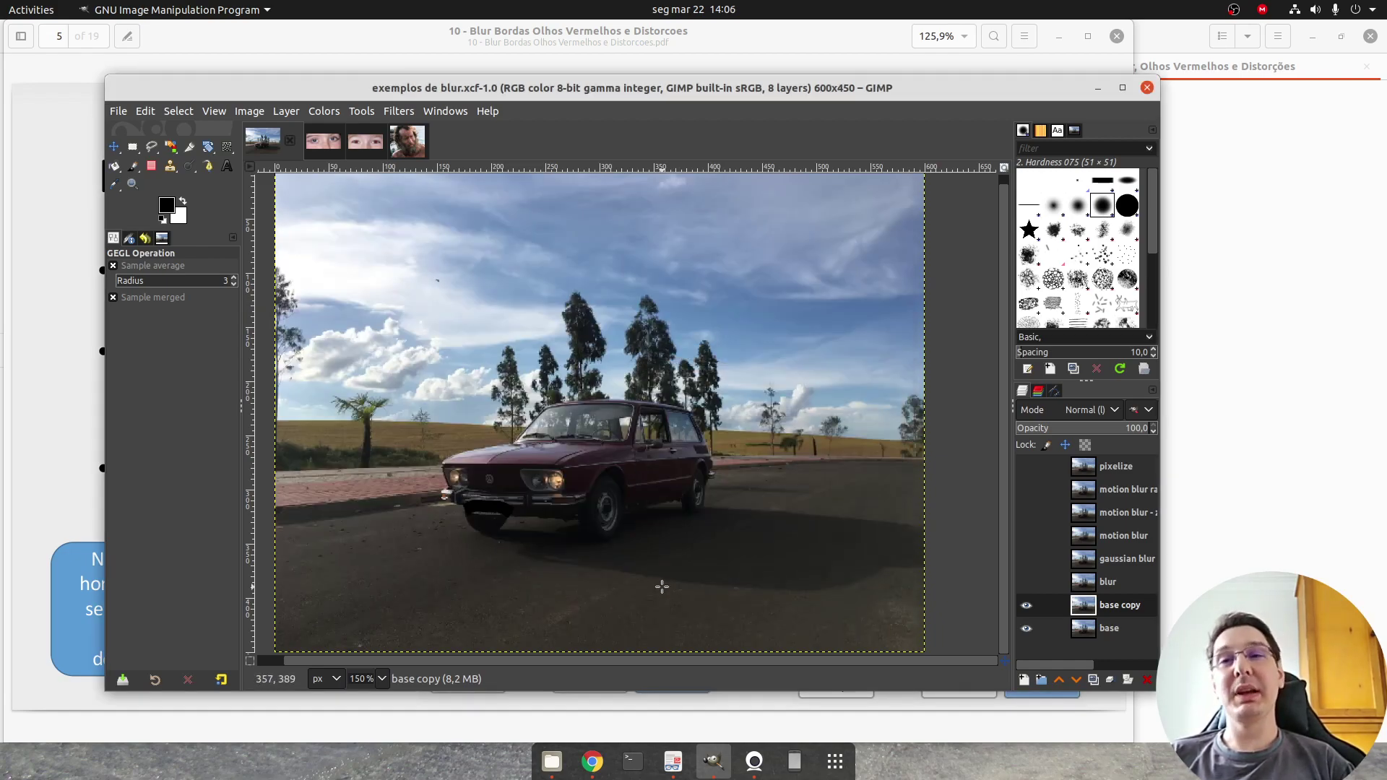
Switch to the Document Viewer and read slides 5 to 7 on Gaussian Blur and Motion Blur
key(alt+Tab)
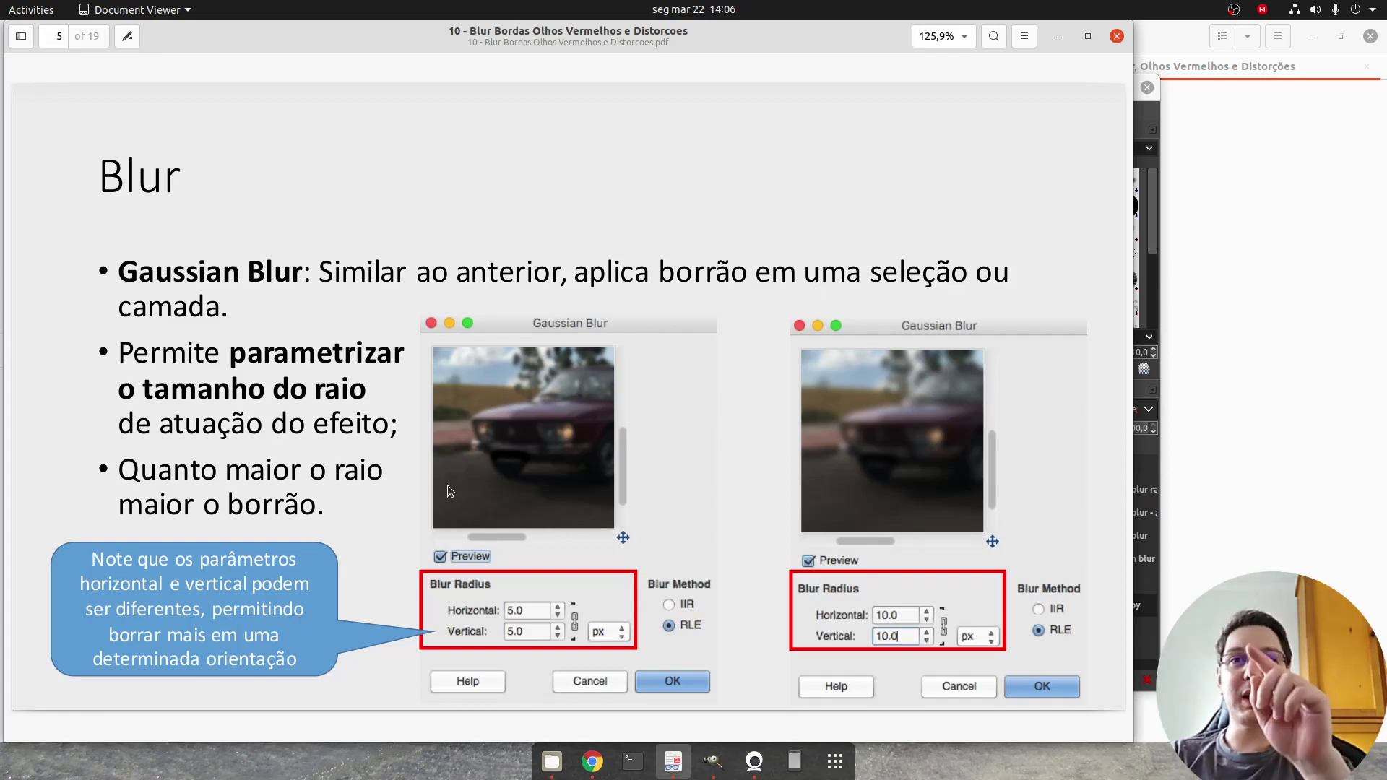
key(Right)
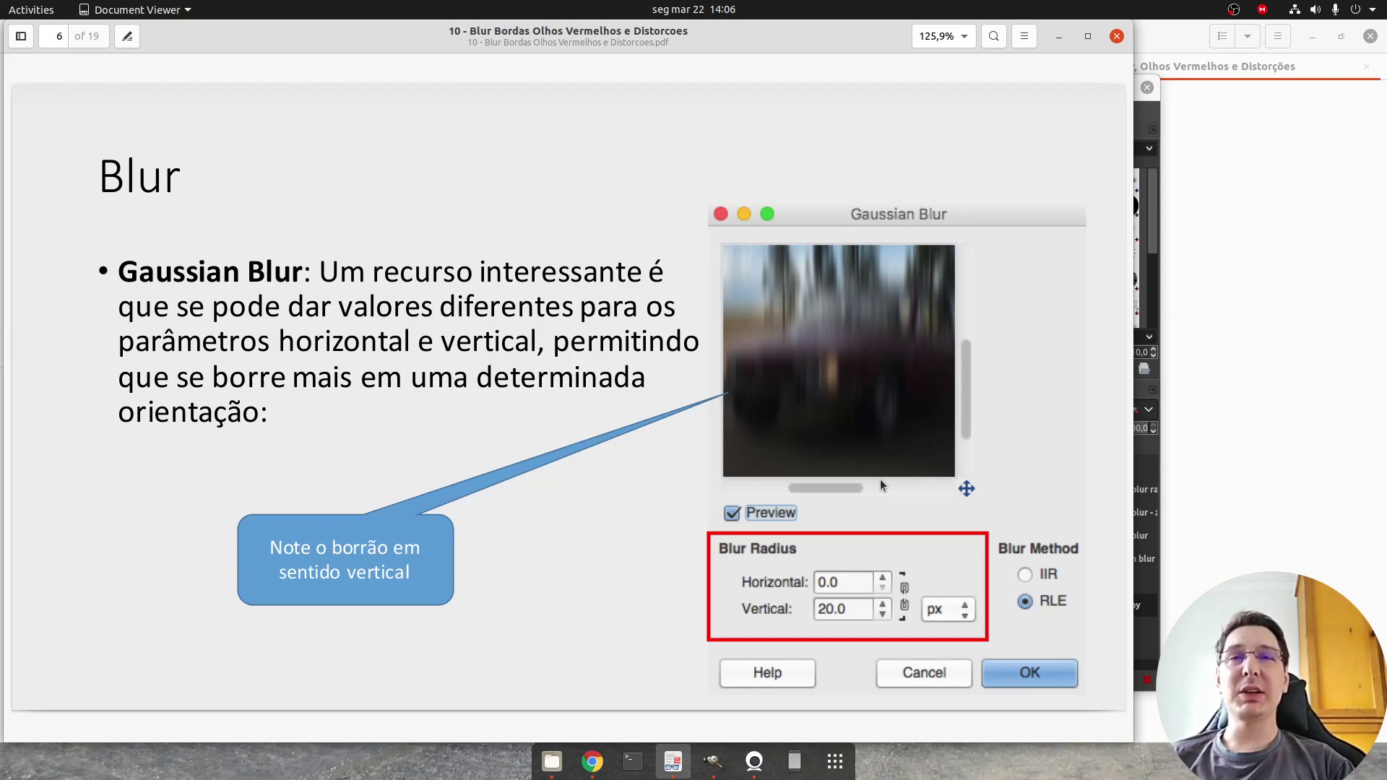
key(Right)
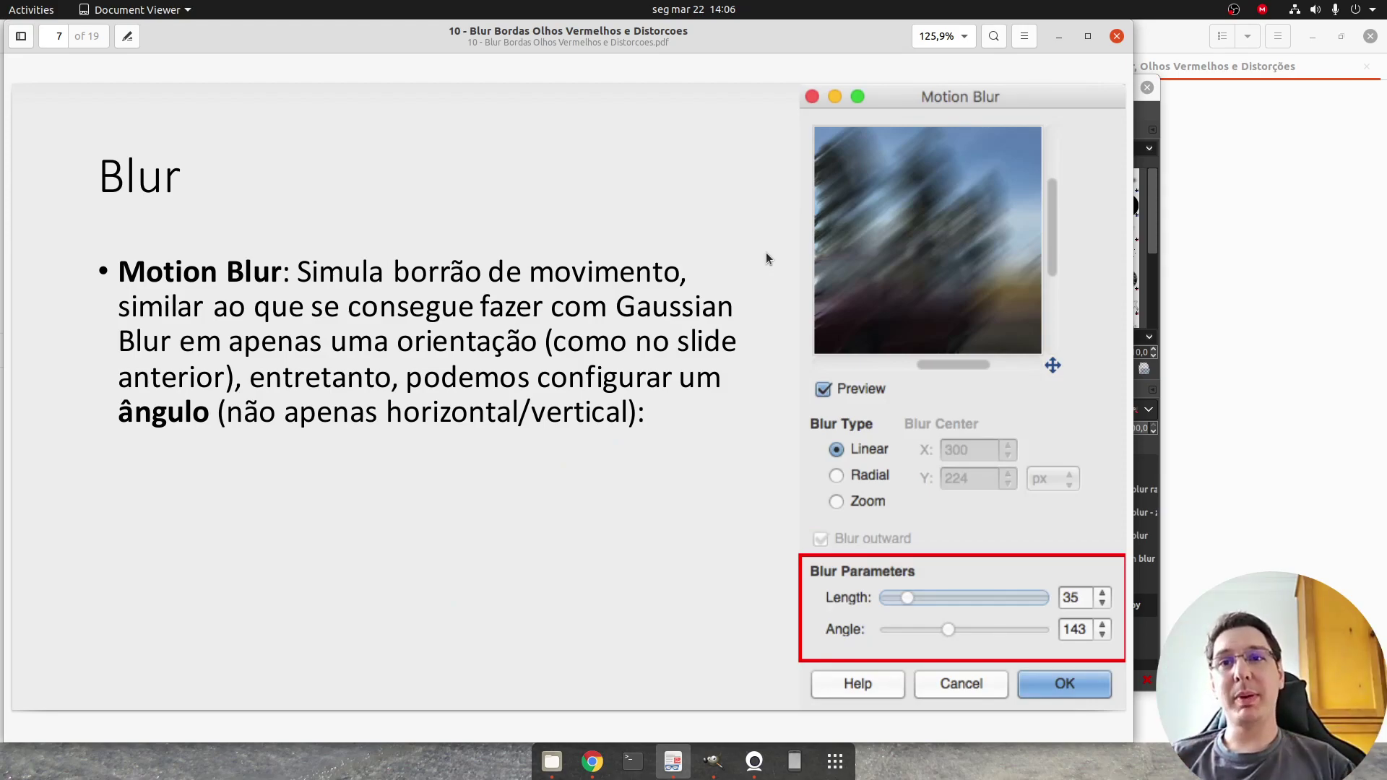
Switch back to GIMP, try Linear Motion Blur on base copy with lengths 40.82 and 26.37 and angles -39.05, 64 and -40.67, and cancel it
key(alt+Tab)
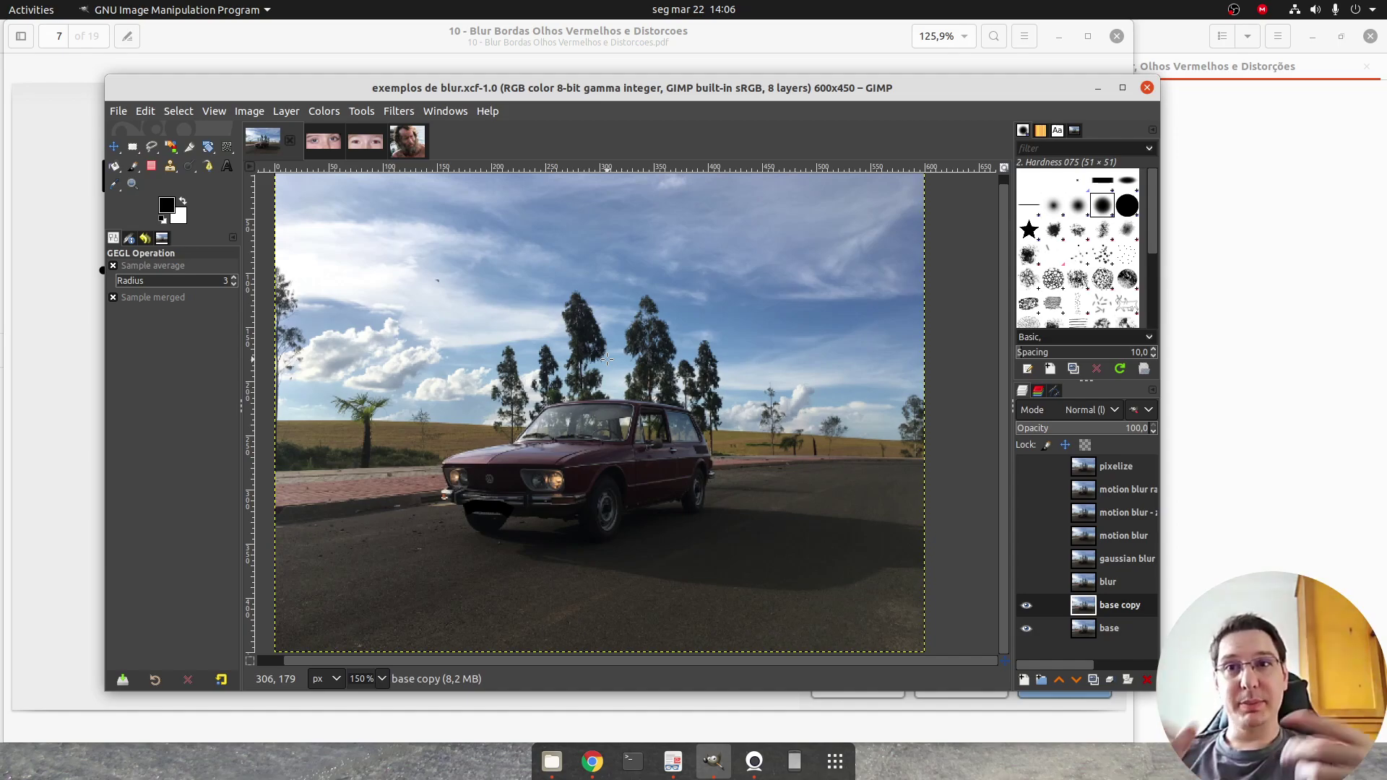
click(398, 112)
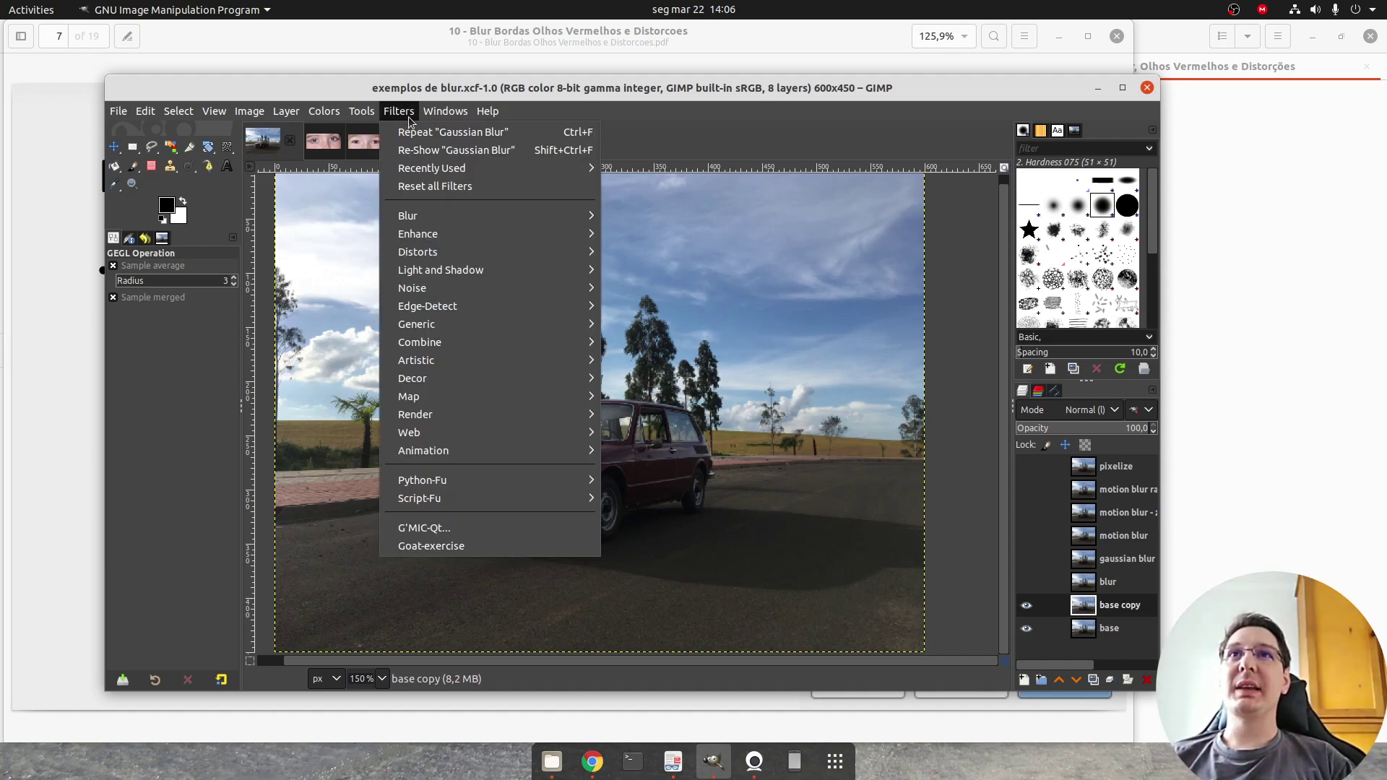
mouse_move(464, 216)
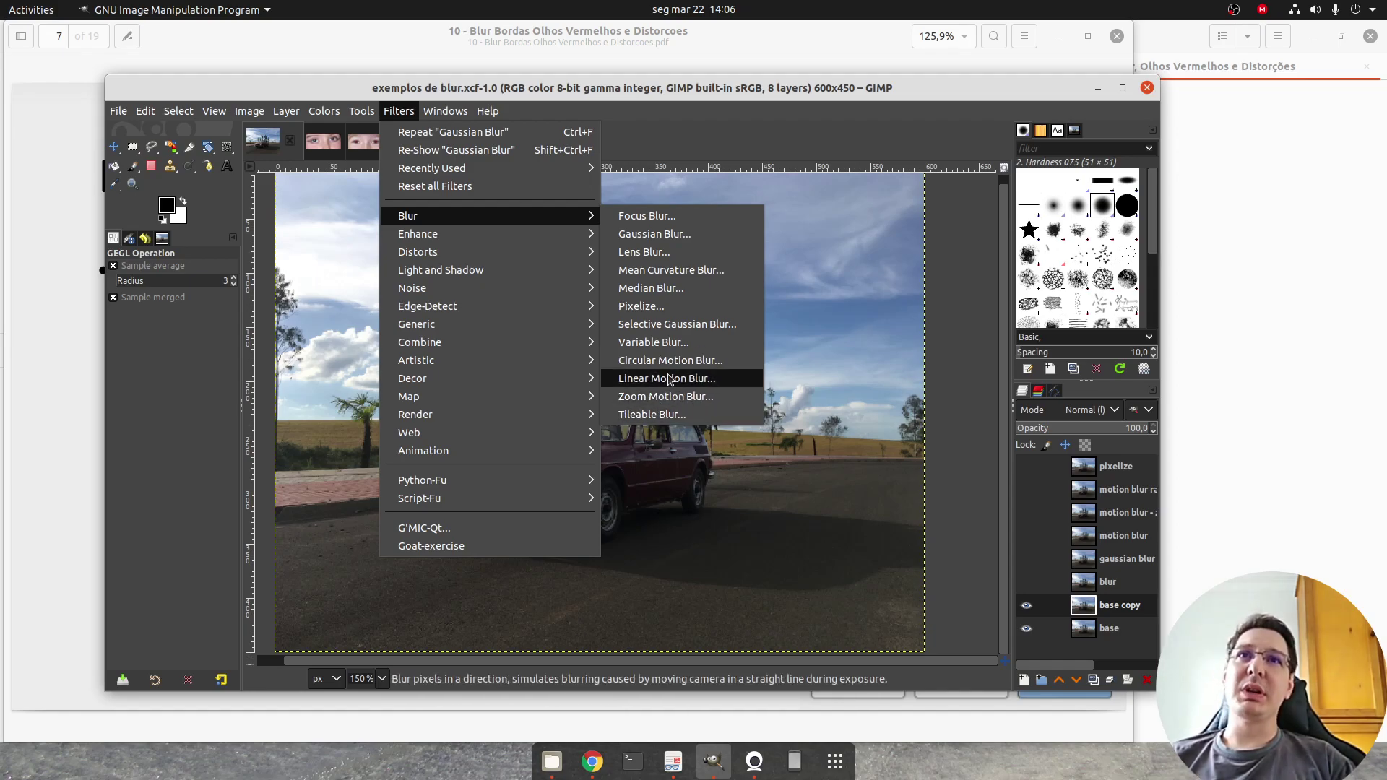
click(650, 384)
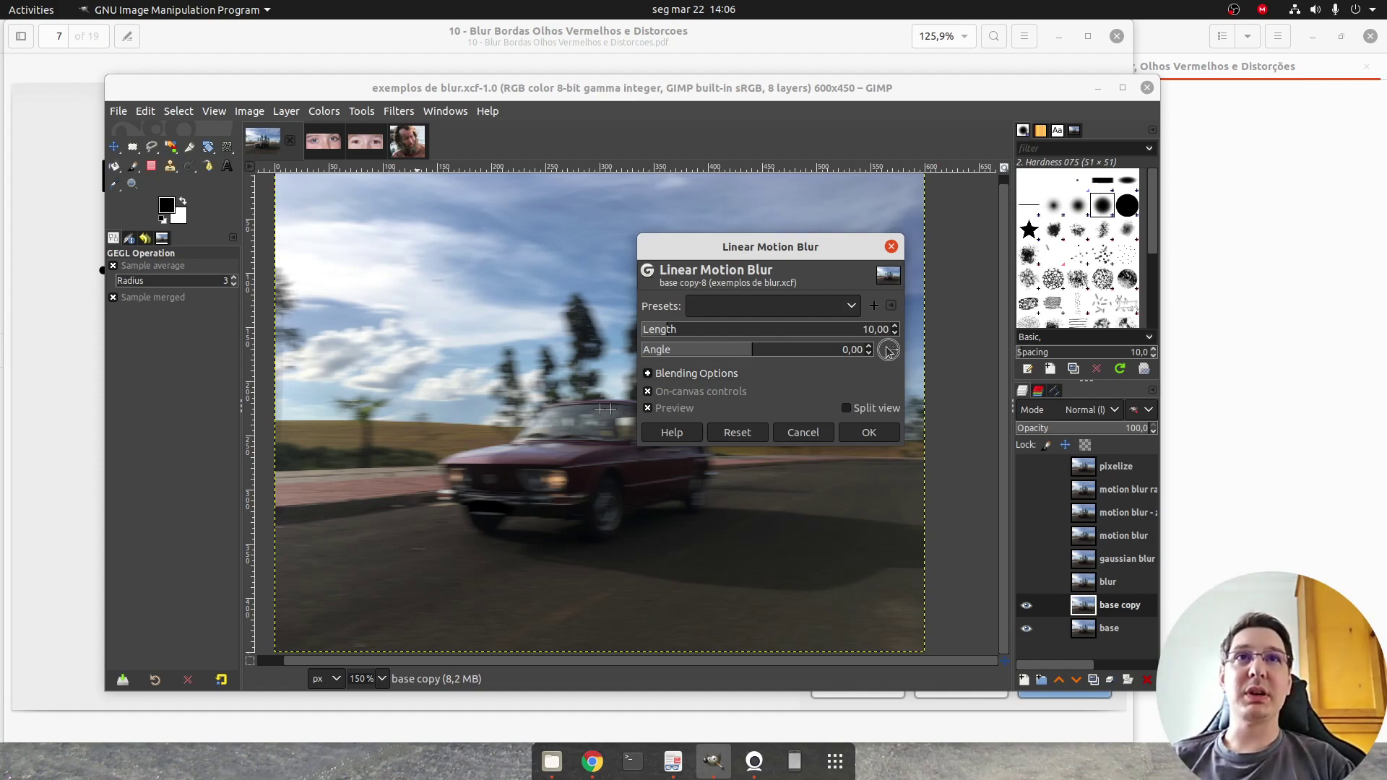
mouse_move(897, 354)
mouse_down()
mouse_move(901, 340)
mouse_move(874, 385)
mouse_move(900, 337)
mouse_up()
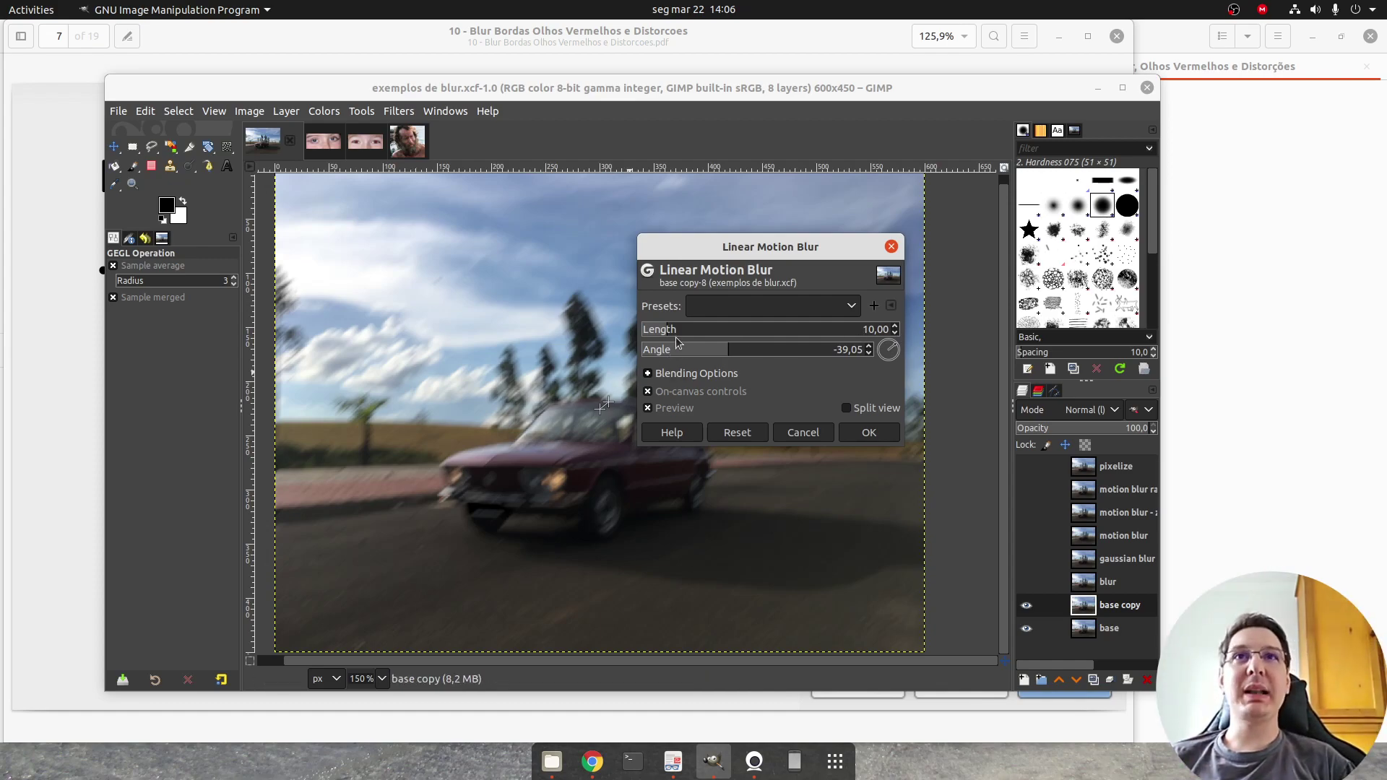
drag(704, 250, 766, 248)
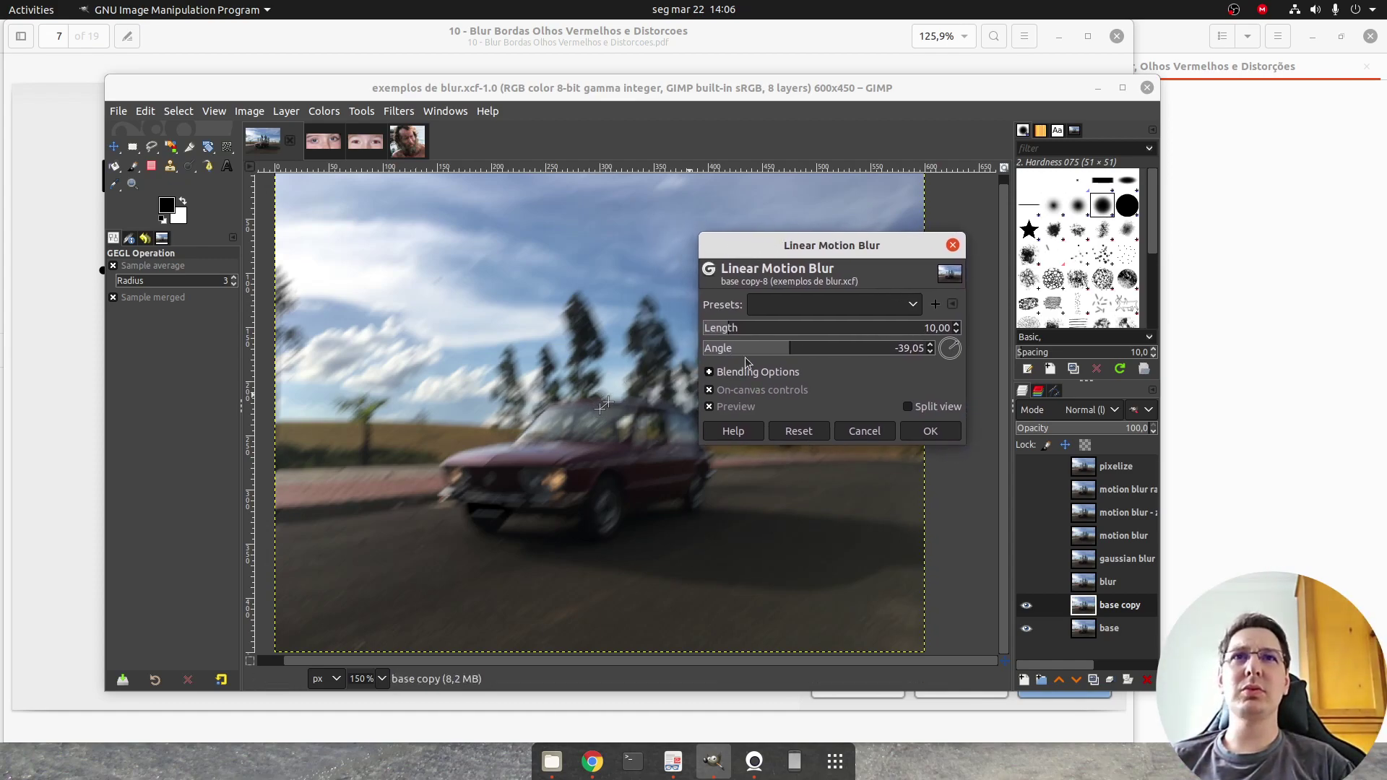
drag(729, 333, 769, 328)
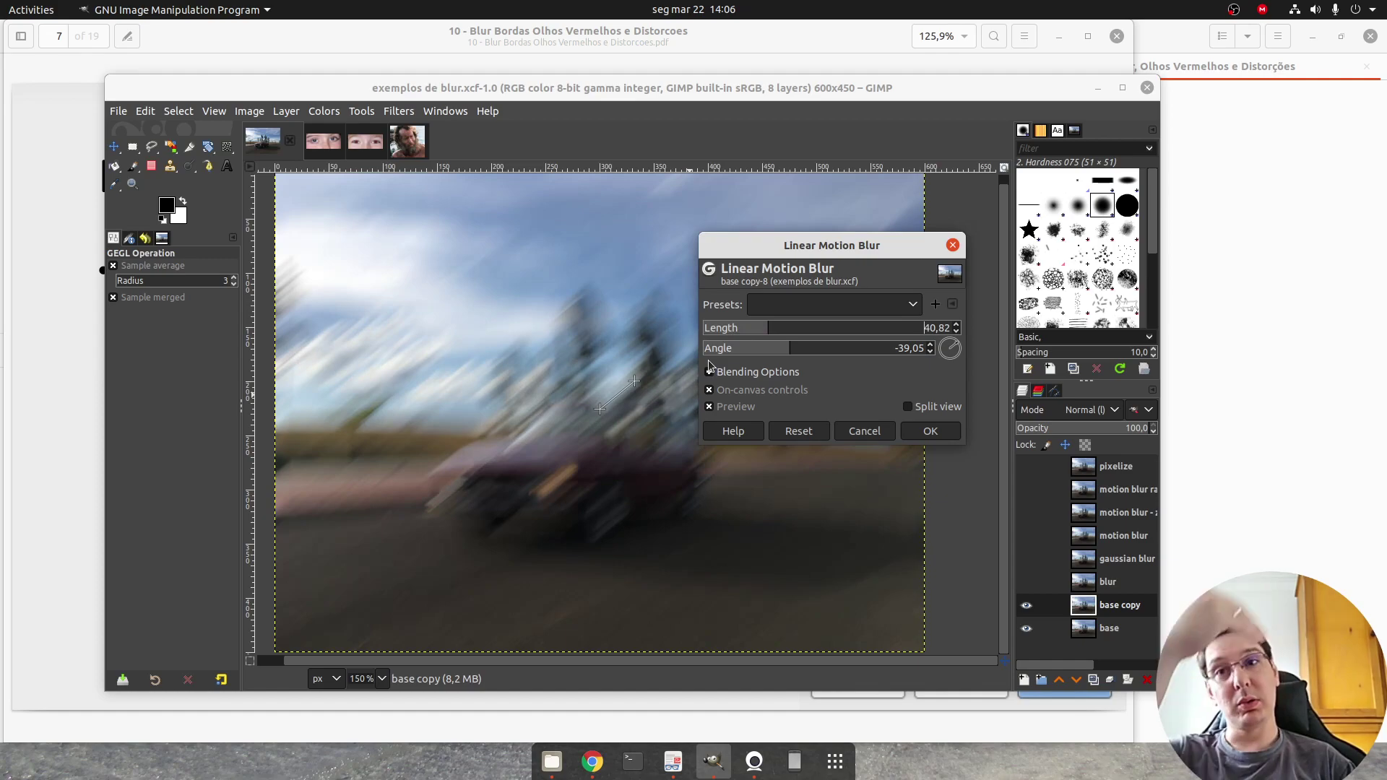
click(752, 329)
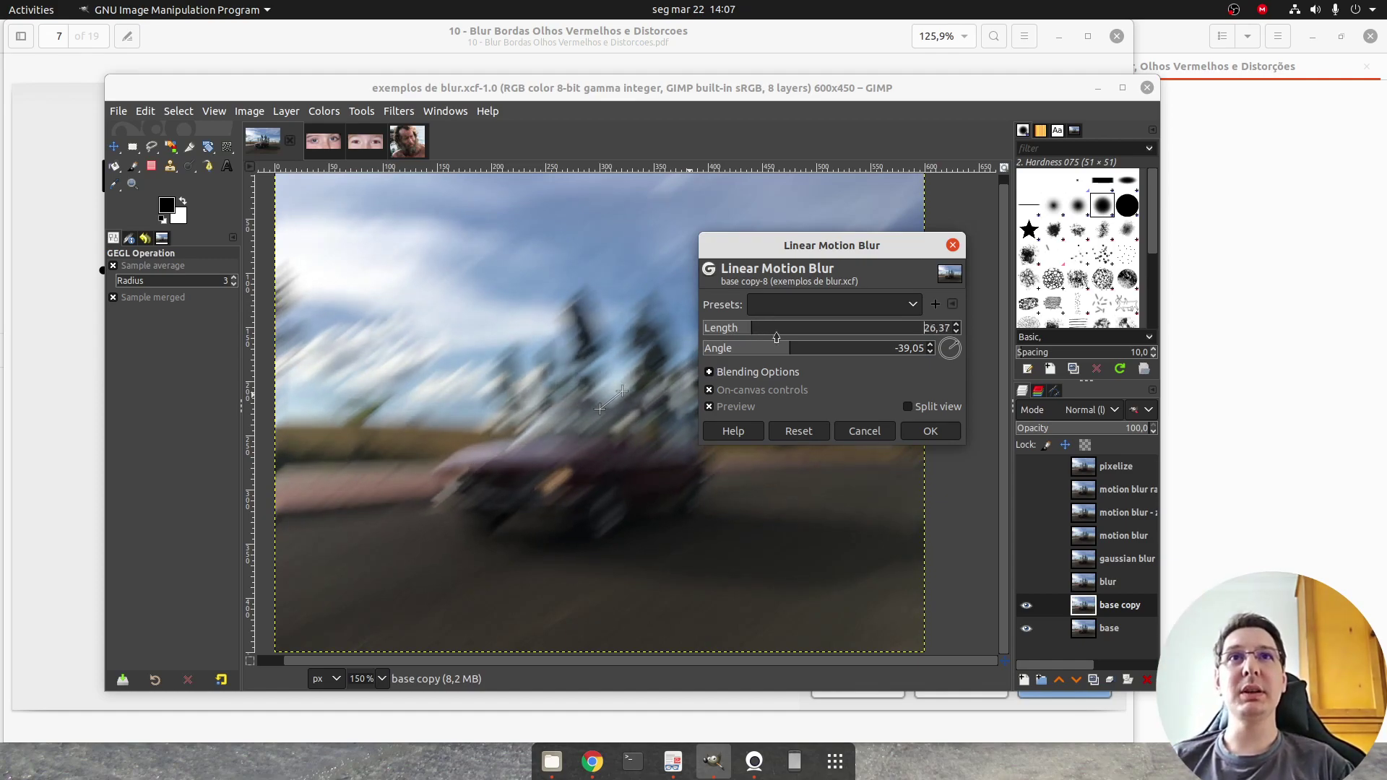
drag(955, 349, 955, 369)
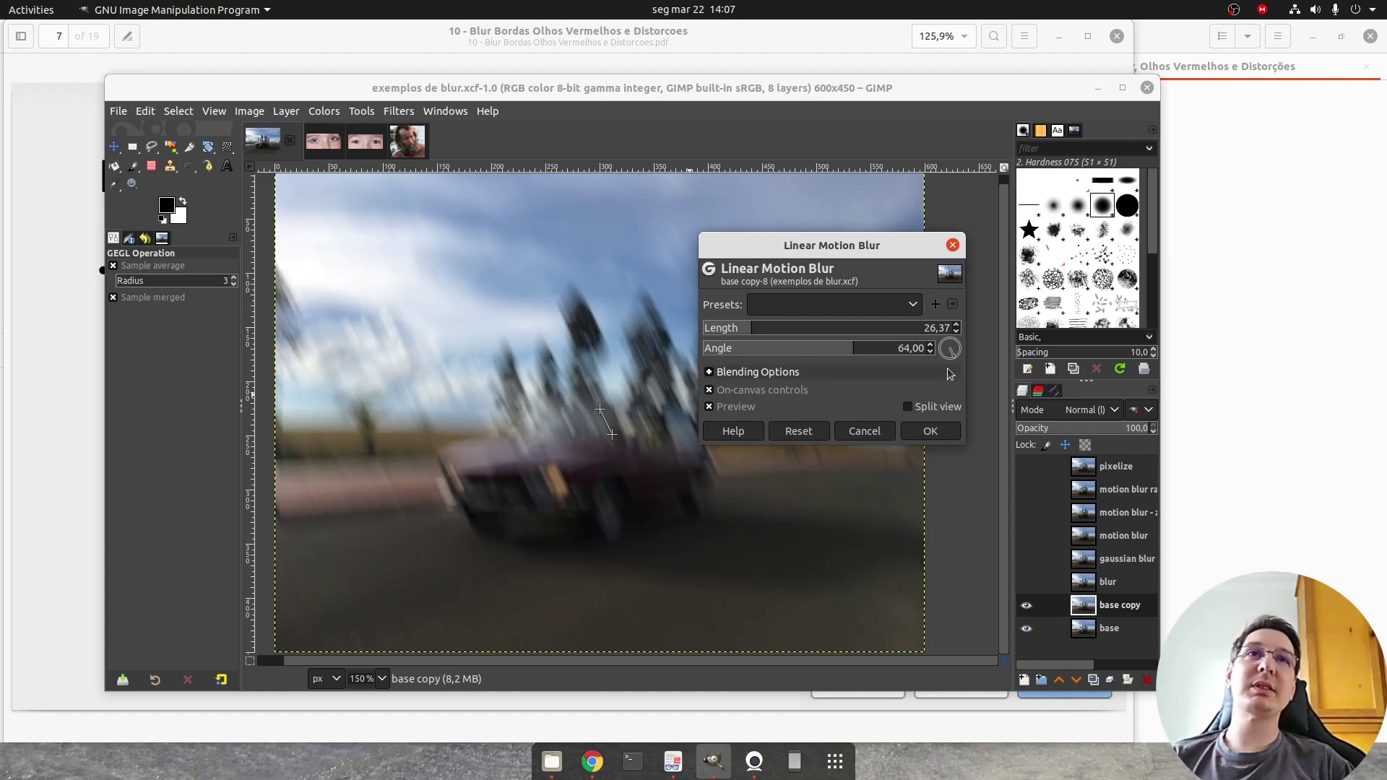
mouse_move(954, 359)
mouse_down()
mouse_move(949, 377)
mouse_move(962, 349)
mouse_up()
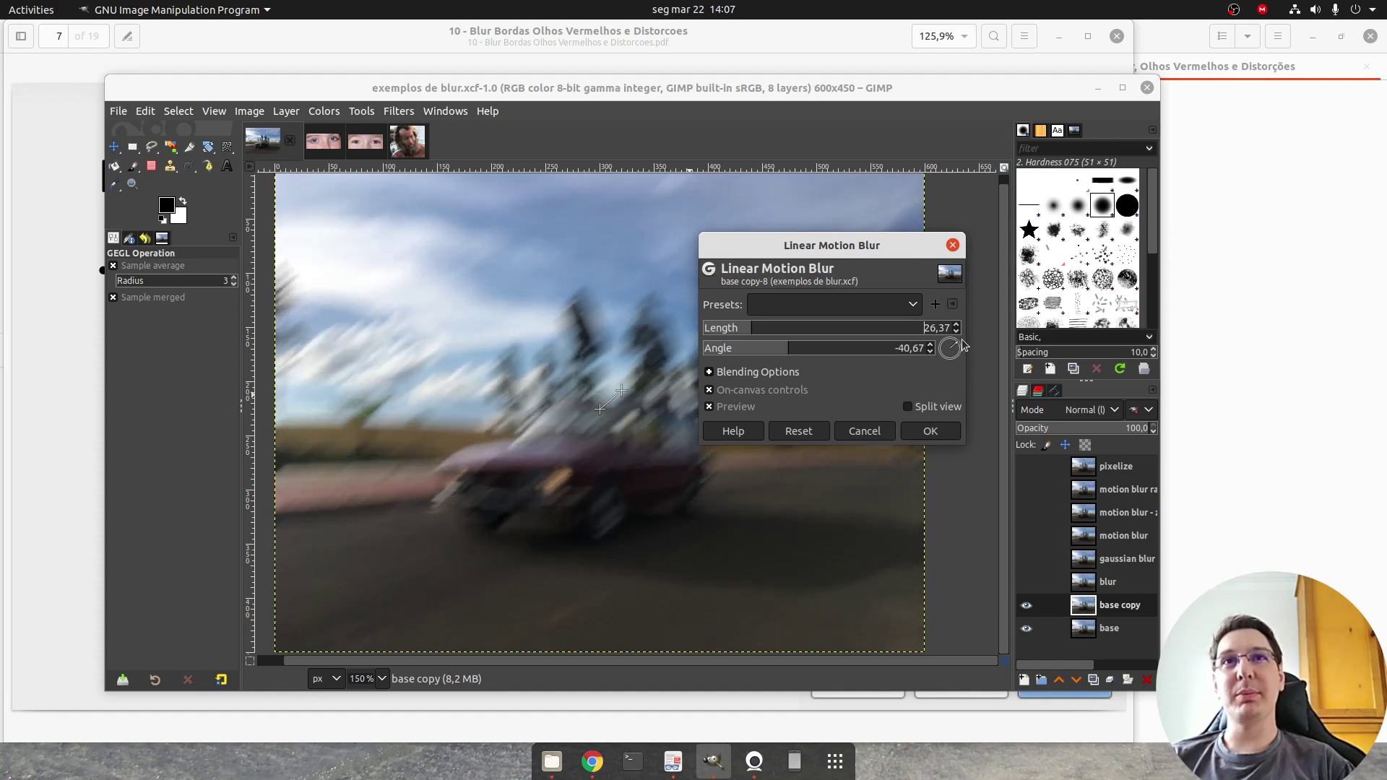
click(864, 430)
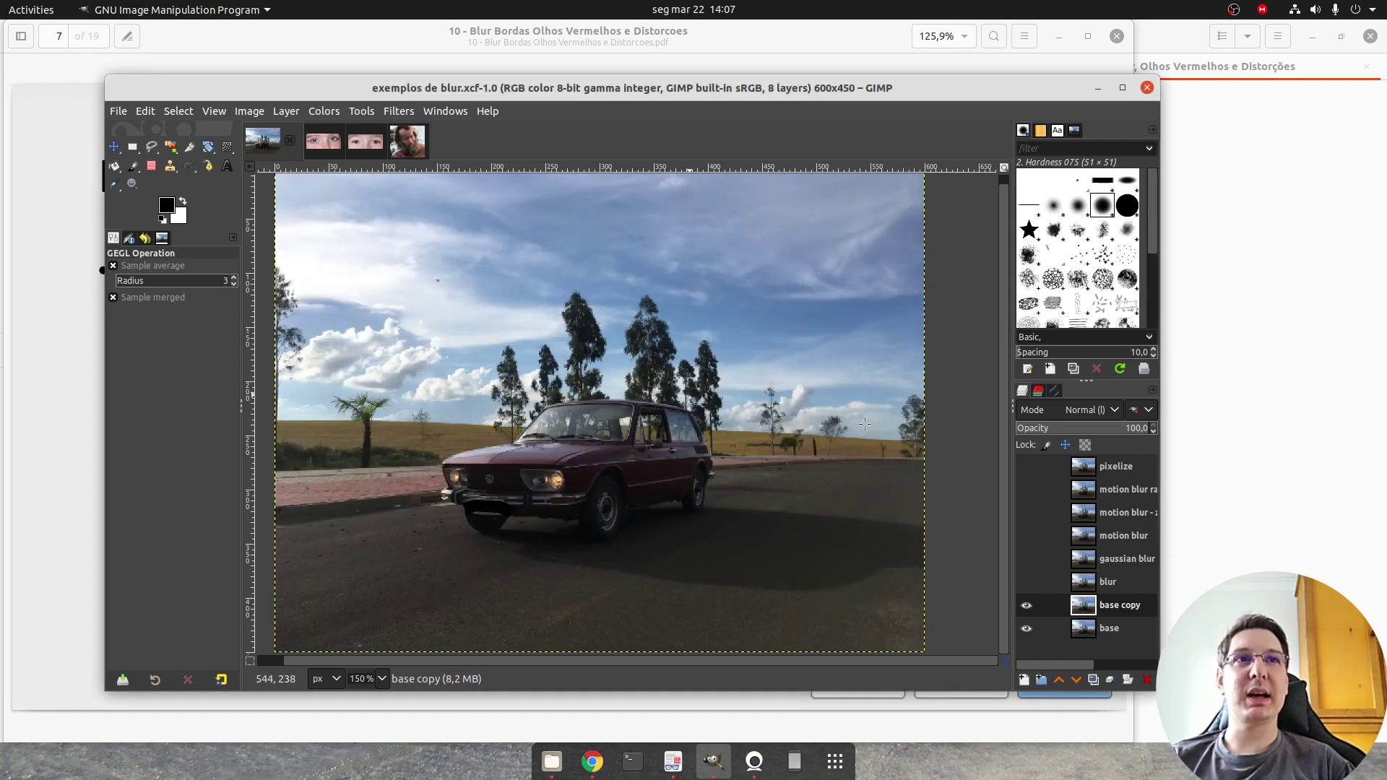
Duplicate the base copy layer and widen the layers dock so the layer names are readable
right_click(1092, 610)
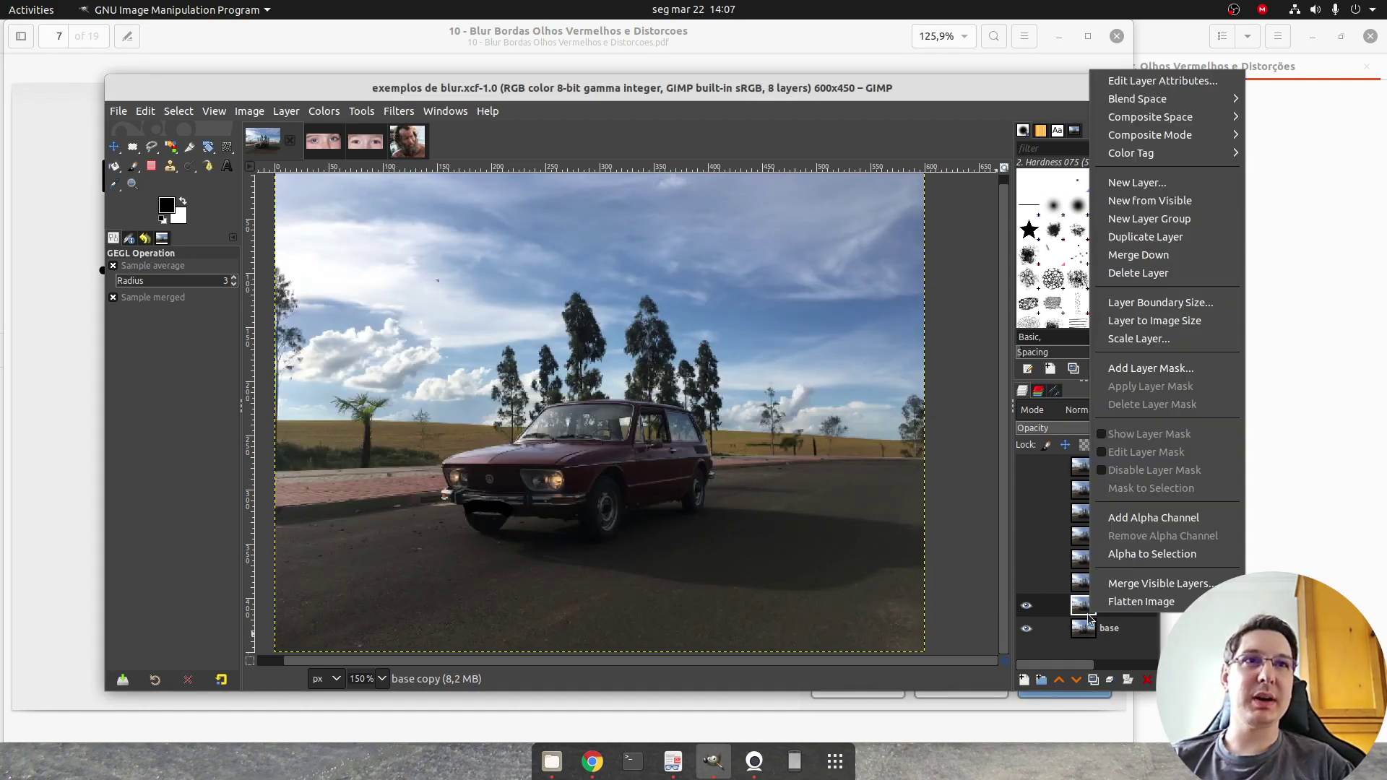
click(1133, 238)
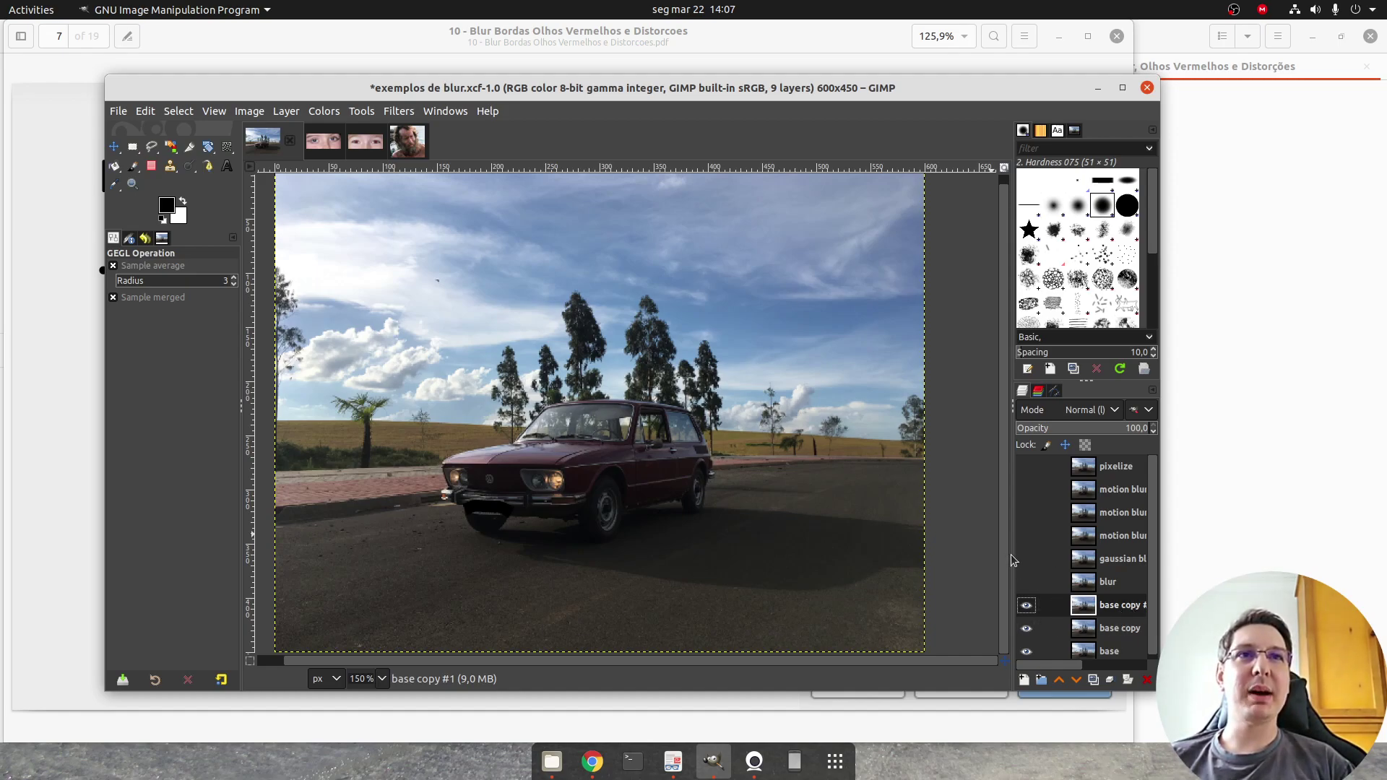
drag(1013, 554, 987, 554)
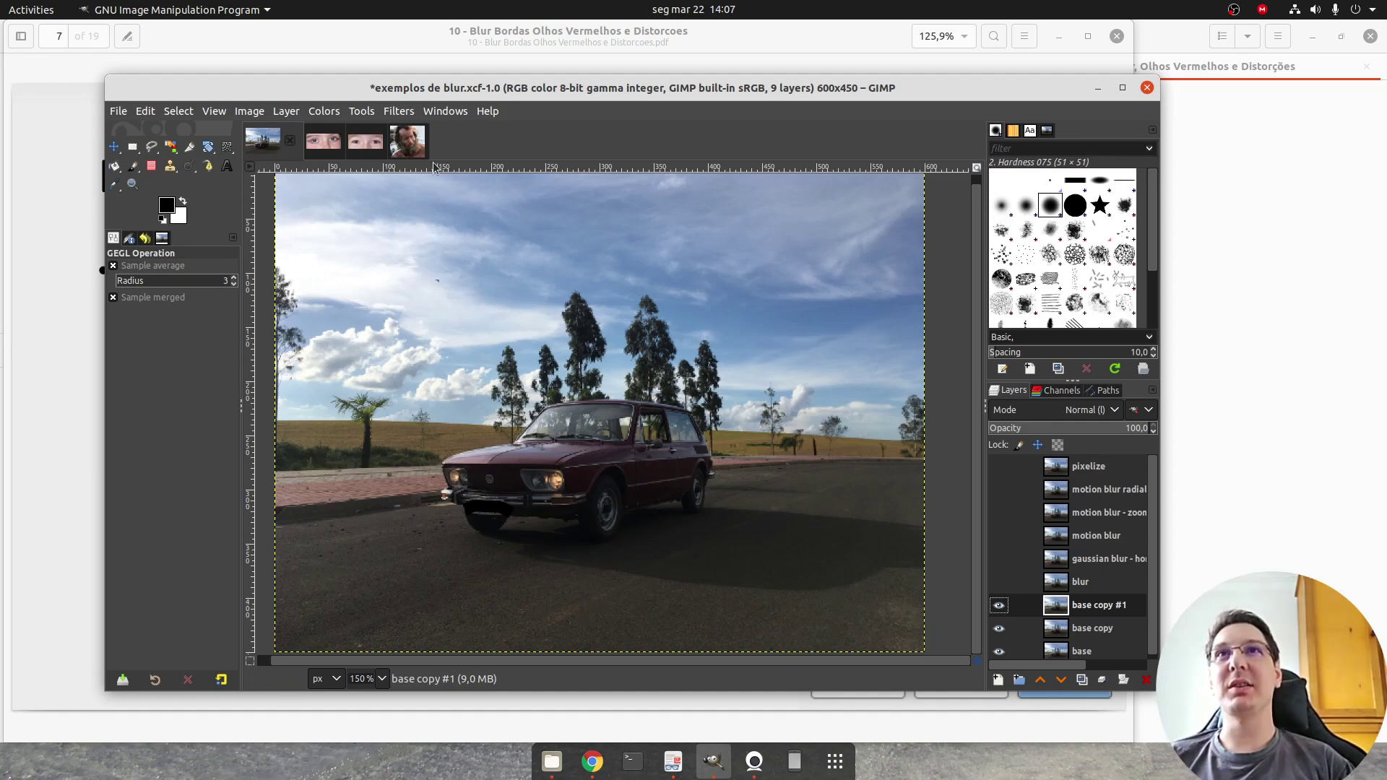
Apply Linear Motion Blur to the duplicated base copy layer with length 35.56 and angle -18.62
click(400, 111)
mouse_move(446, 238)
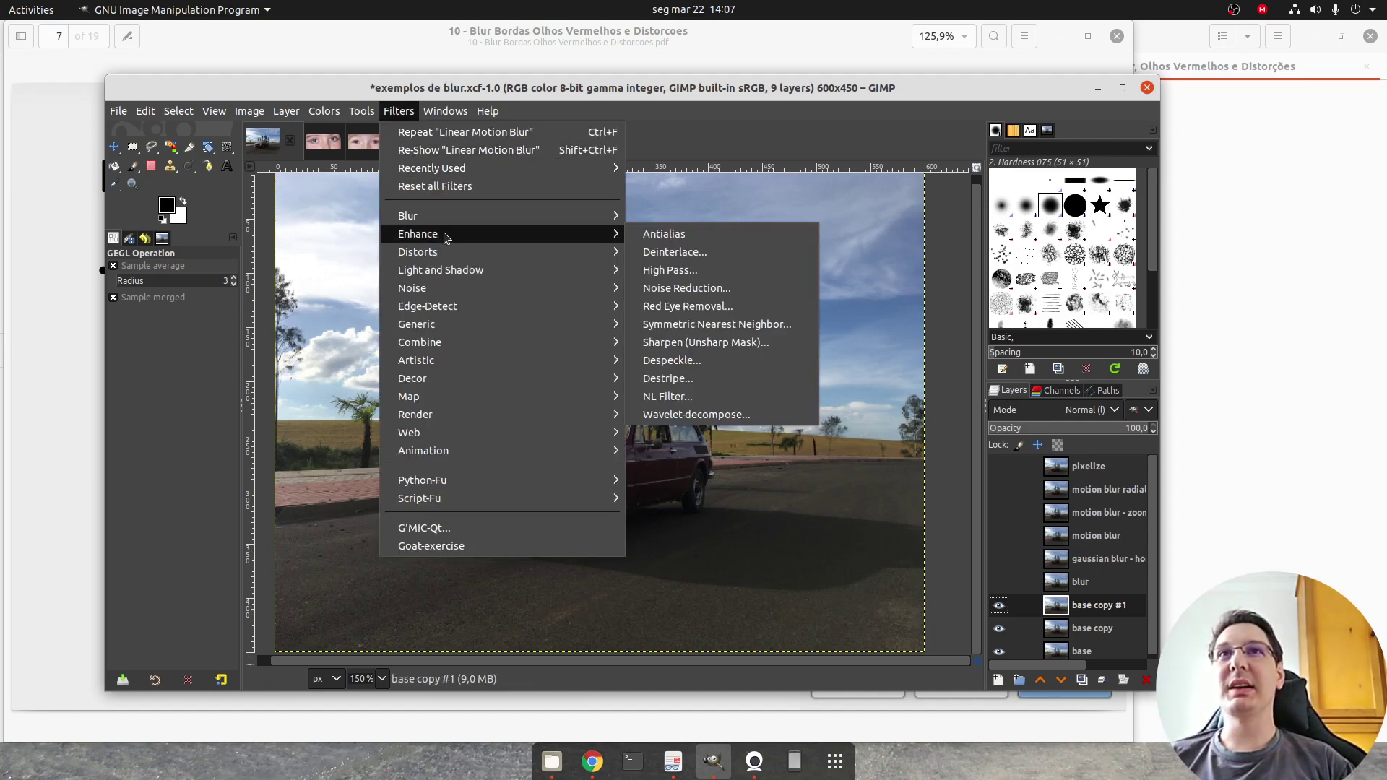
mouse_move(496, 219)
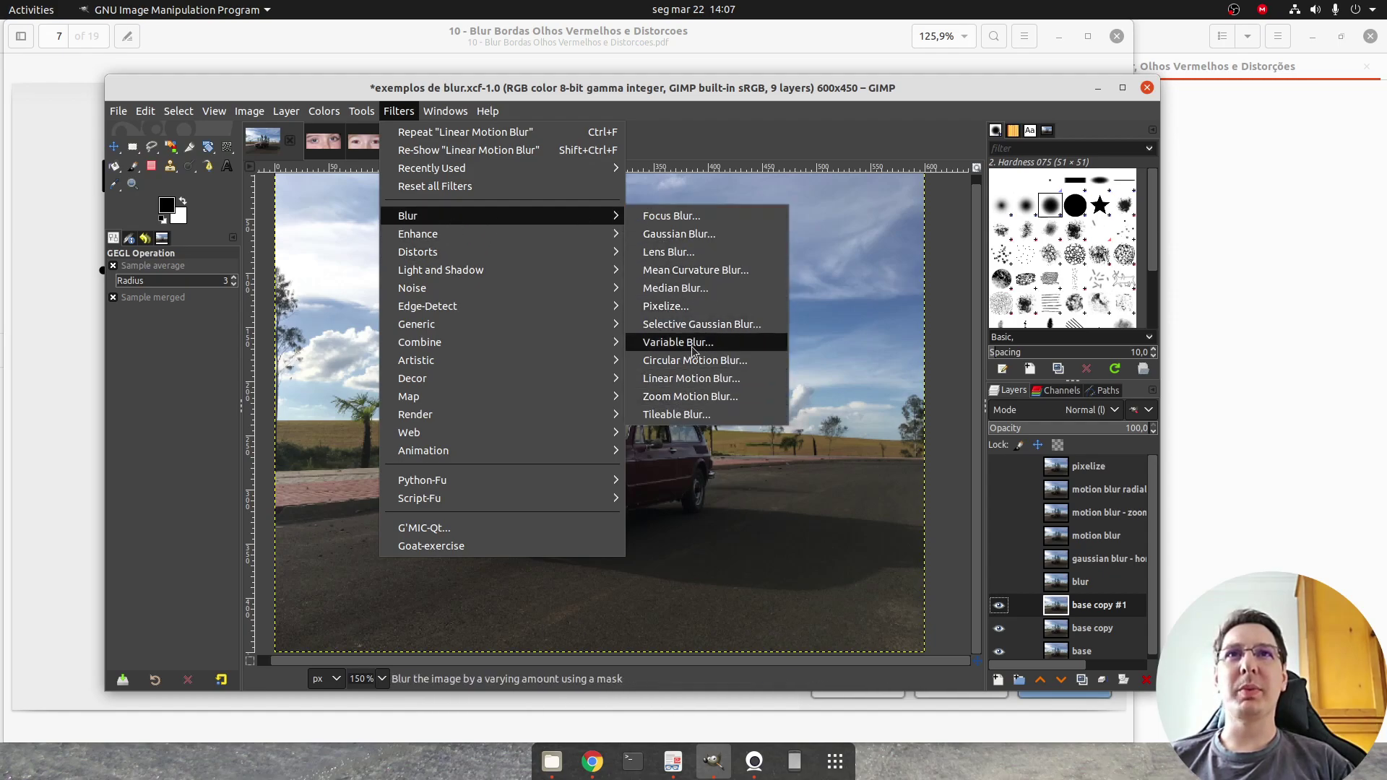
click(672, 379)
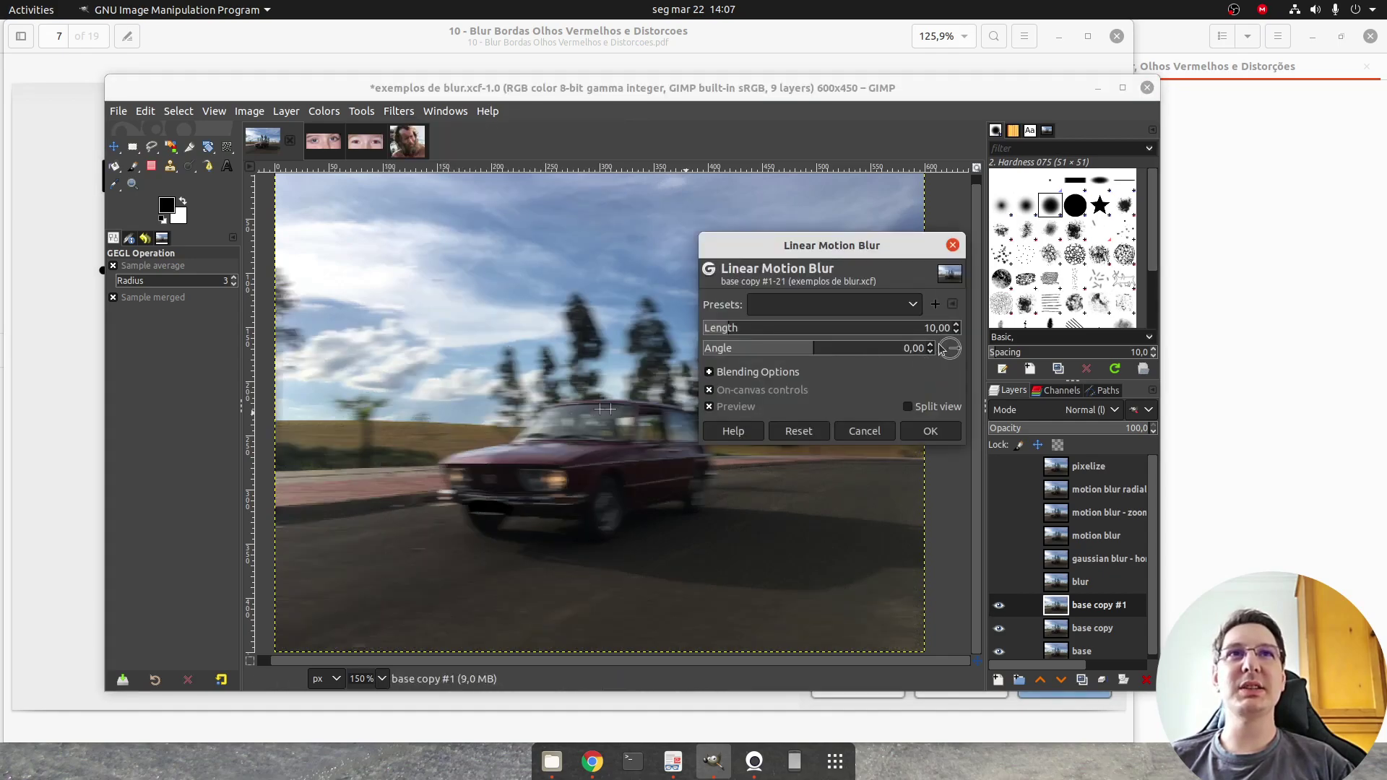
drag(735, 329, 762, 329)
drag(958, 351, 963, 354)
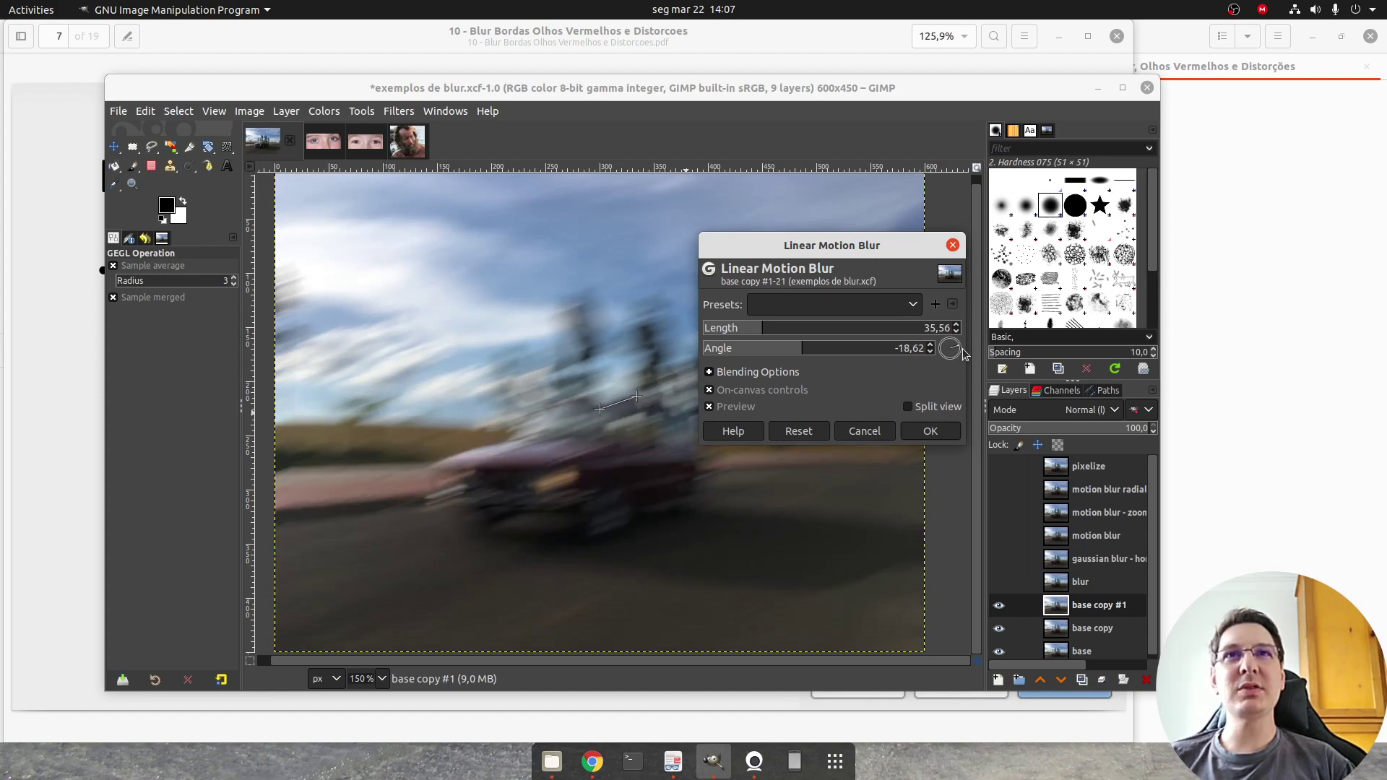
drag(867, 259, 1015, 255)
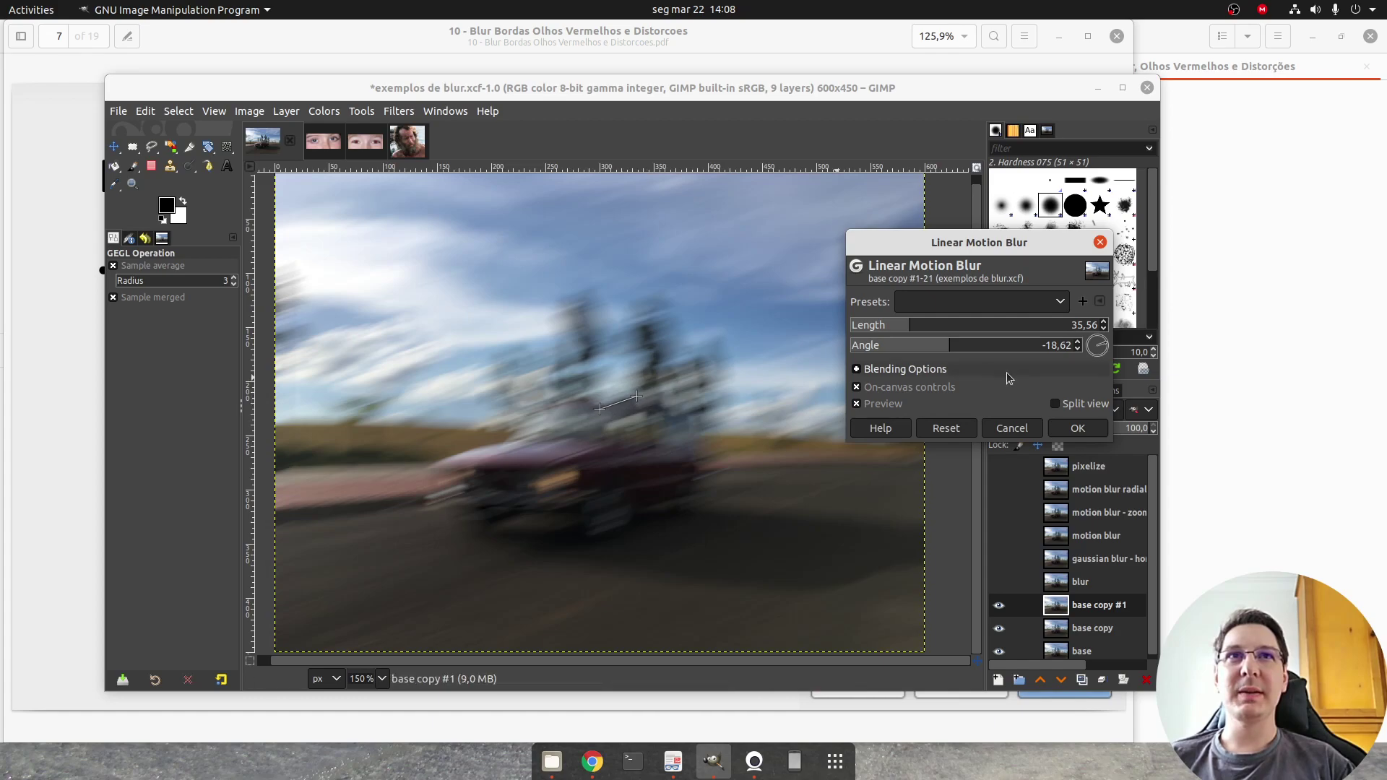
click(1077, 427)
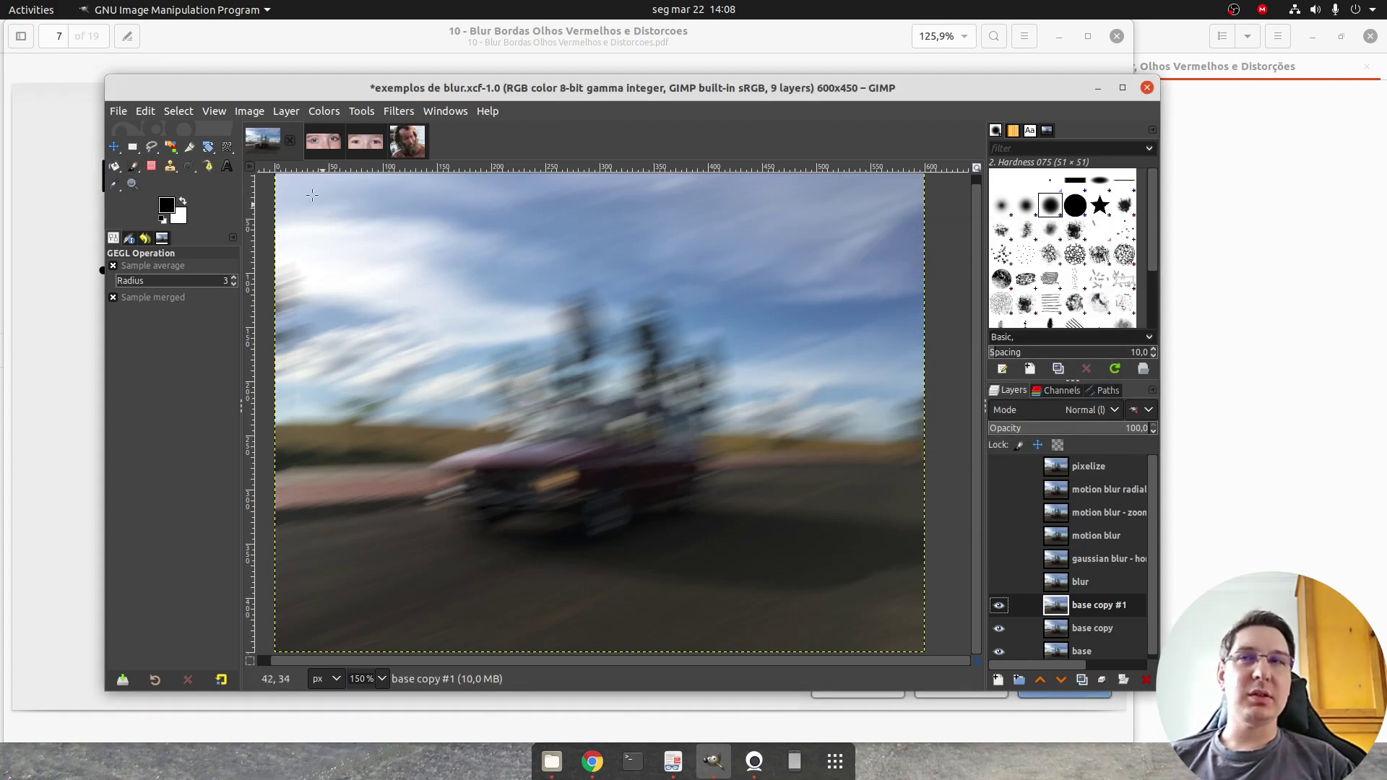
Activate the Eraser tool and reduce its brush size to 26
click(151, 166)
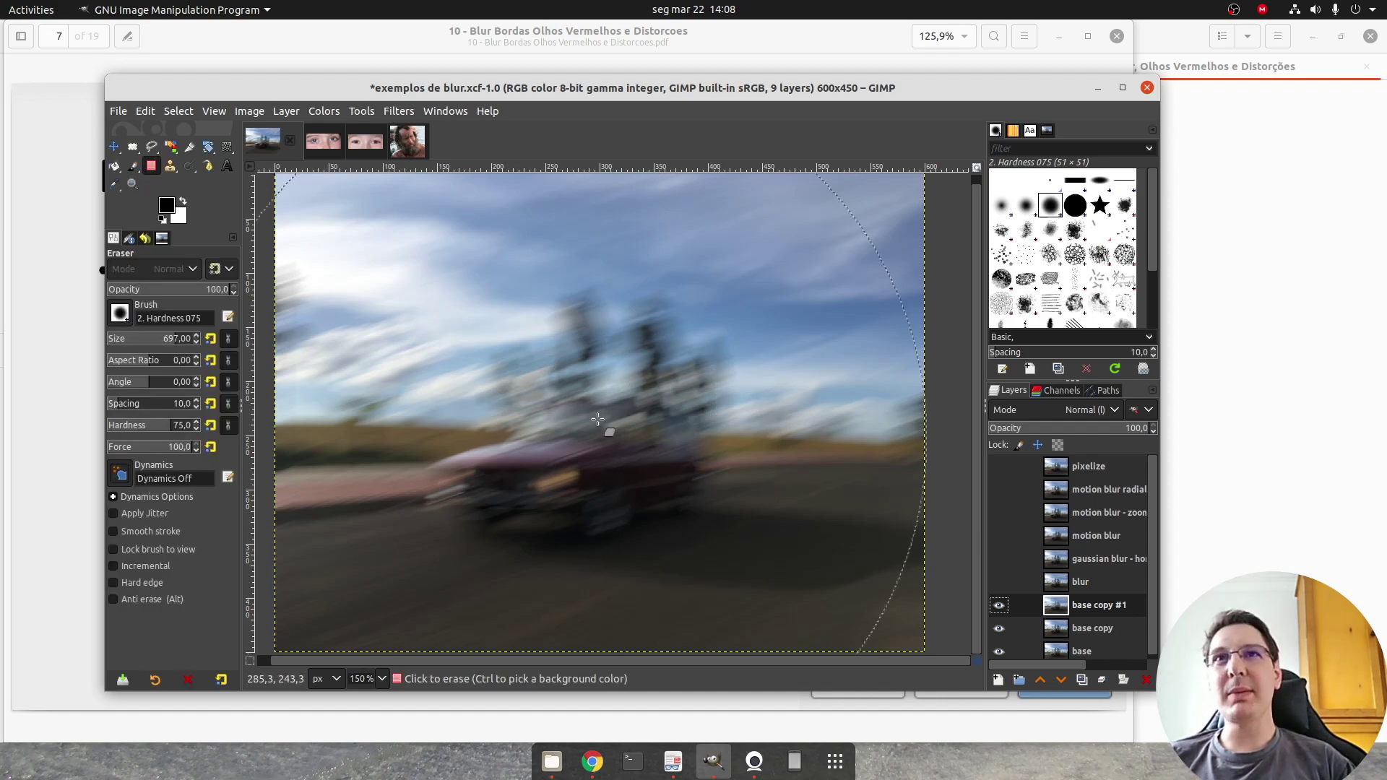
drag(173, 341, 138, 341)
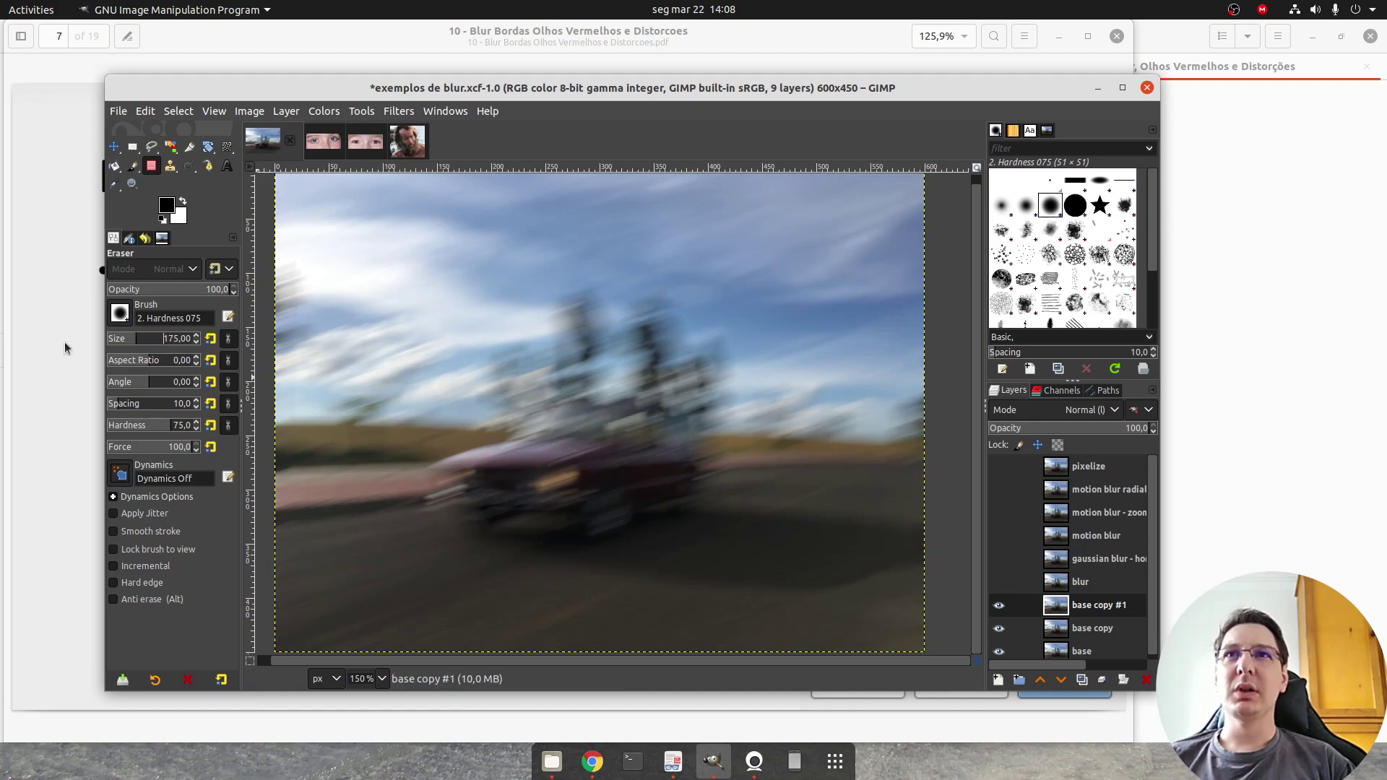
drag(131, 340, 127, 346)
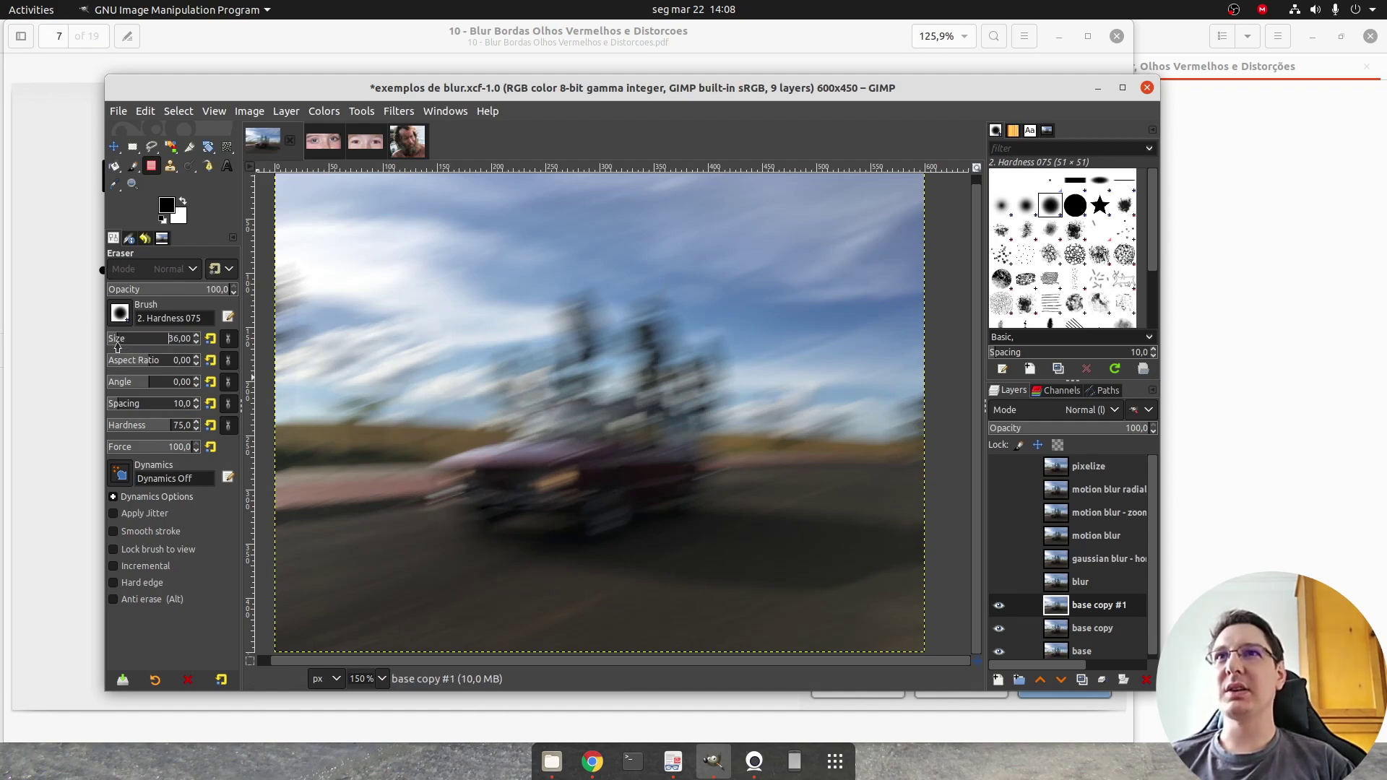
Try erasing the motion blur over the car on the duplicated layer, undo the strokes, and toggle that layer's visibility off and on
click(469, 479)
key(ctrl+z)
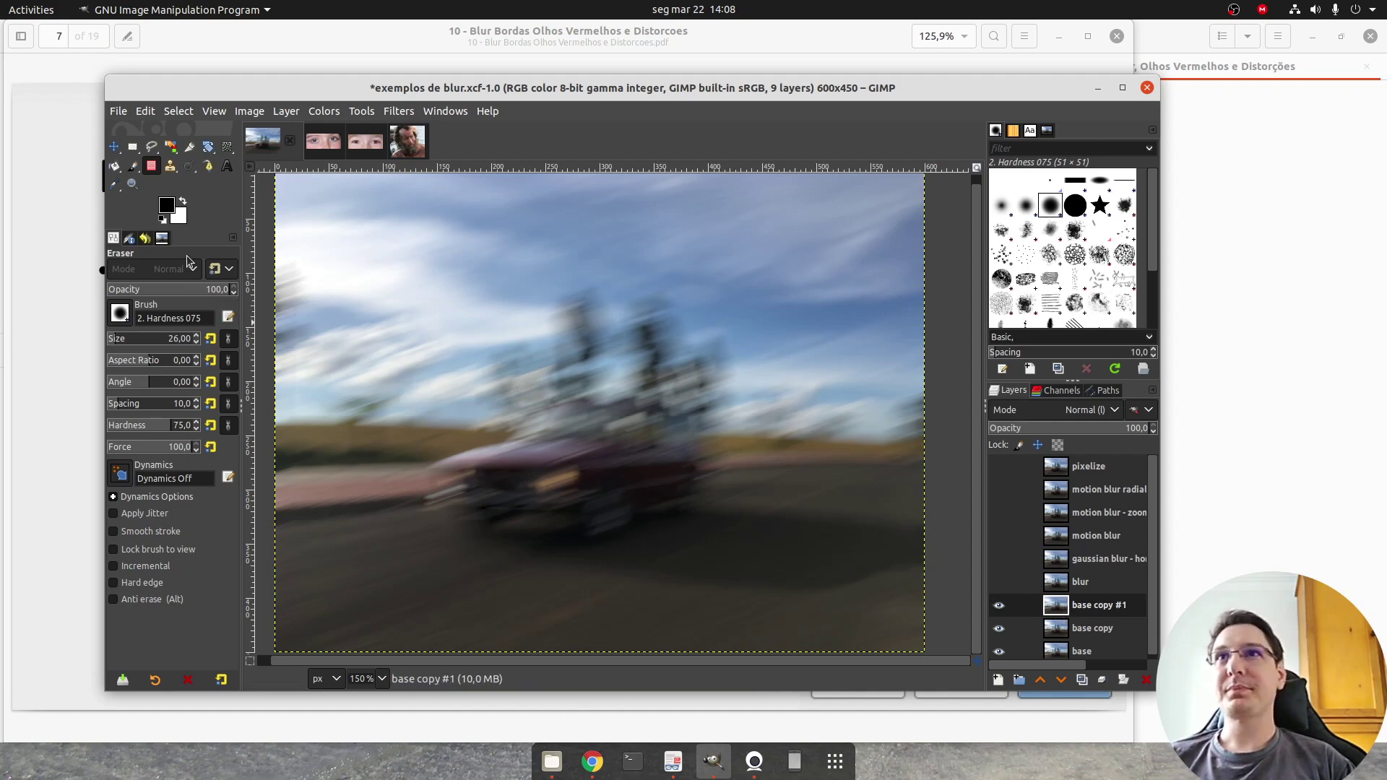
click(1059, 607)
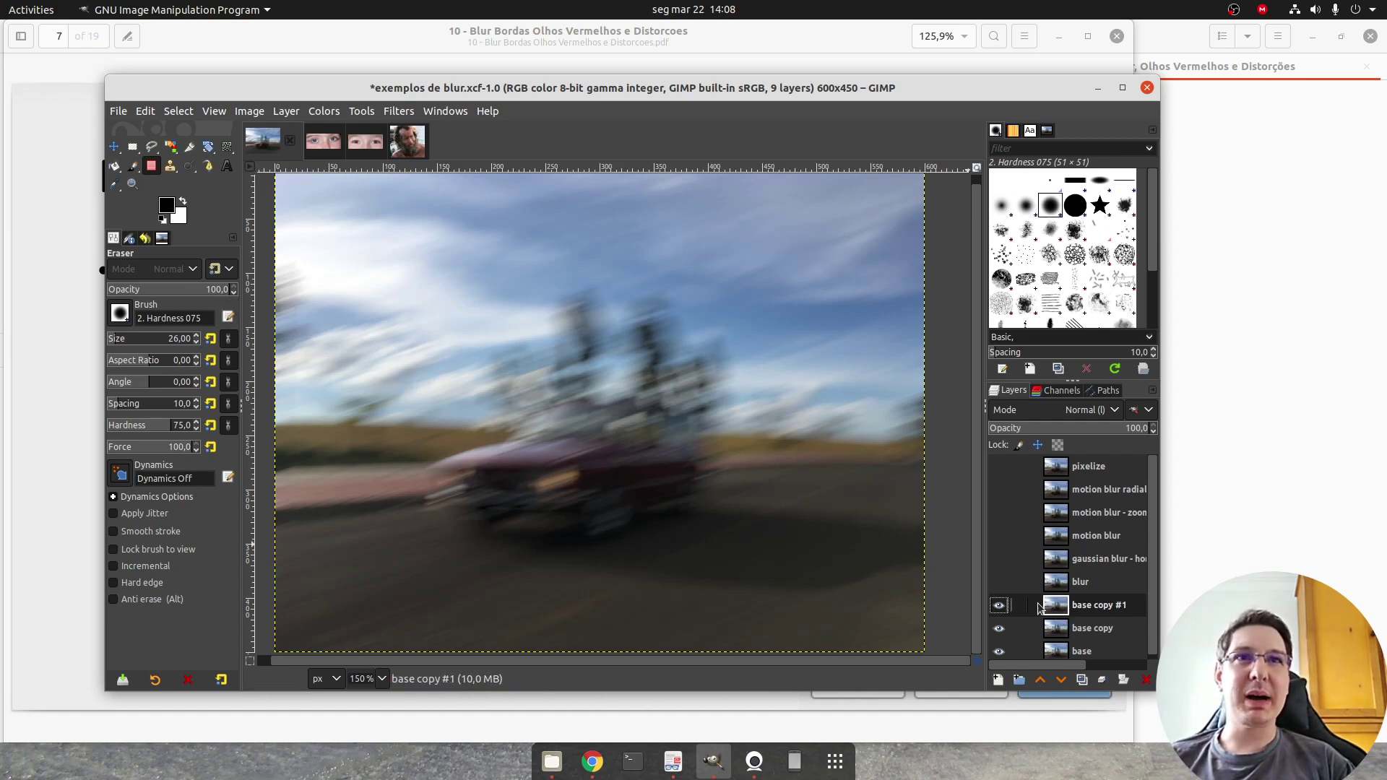
drag(569, 468, 526, 478)
key(ctrl+z)
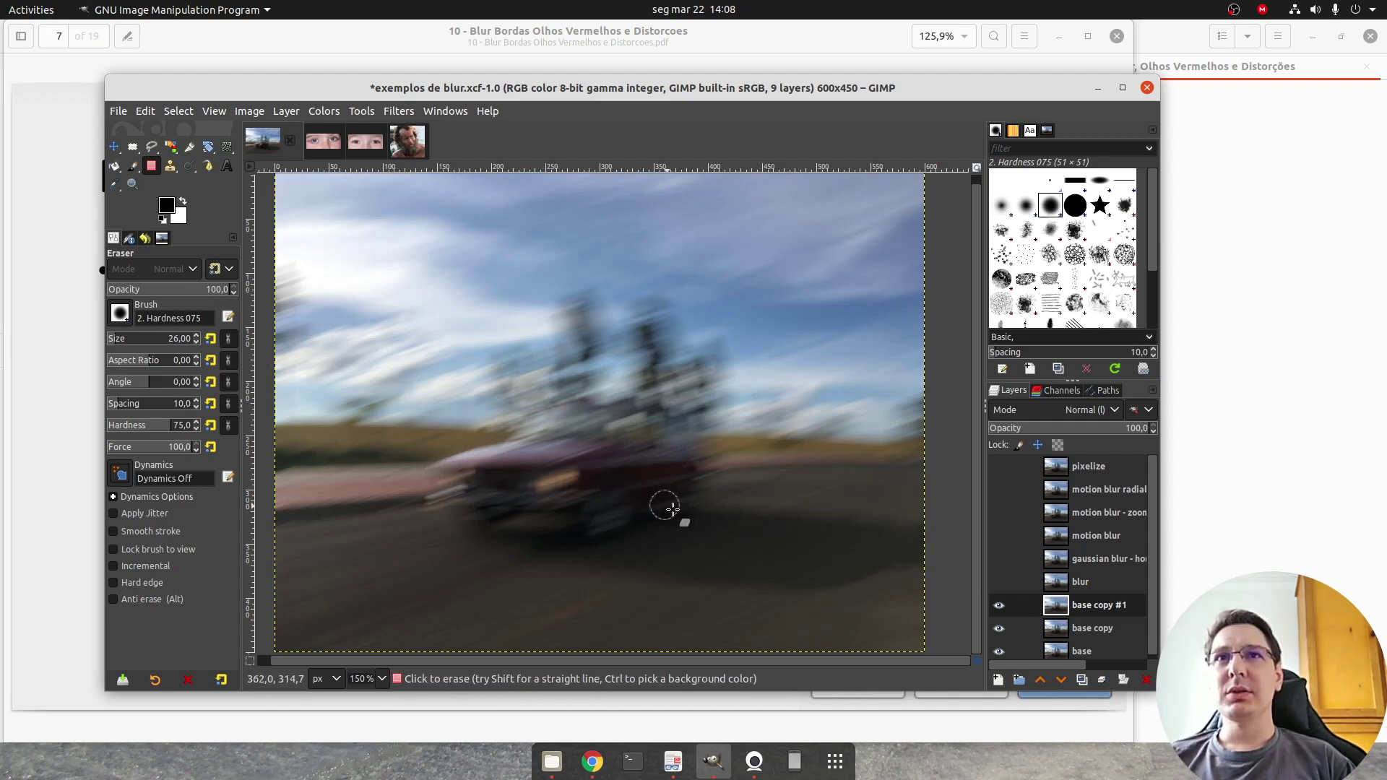
click(1000, 607)
click(1001, 607)
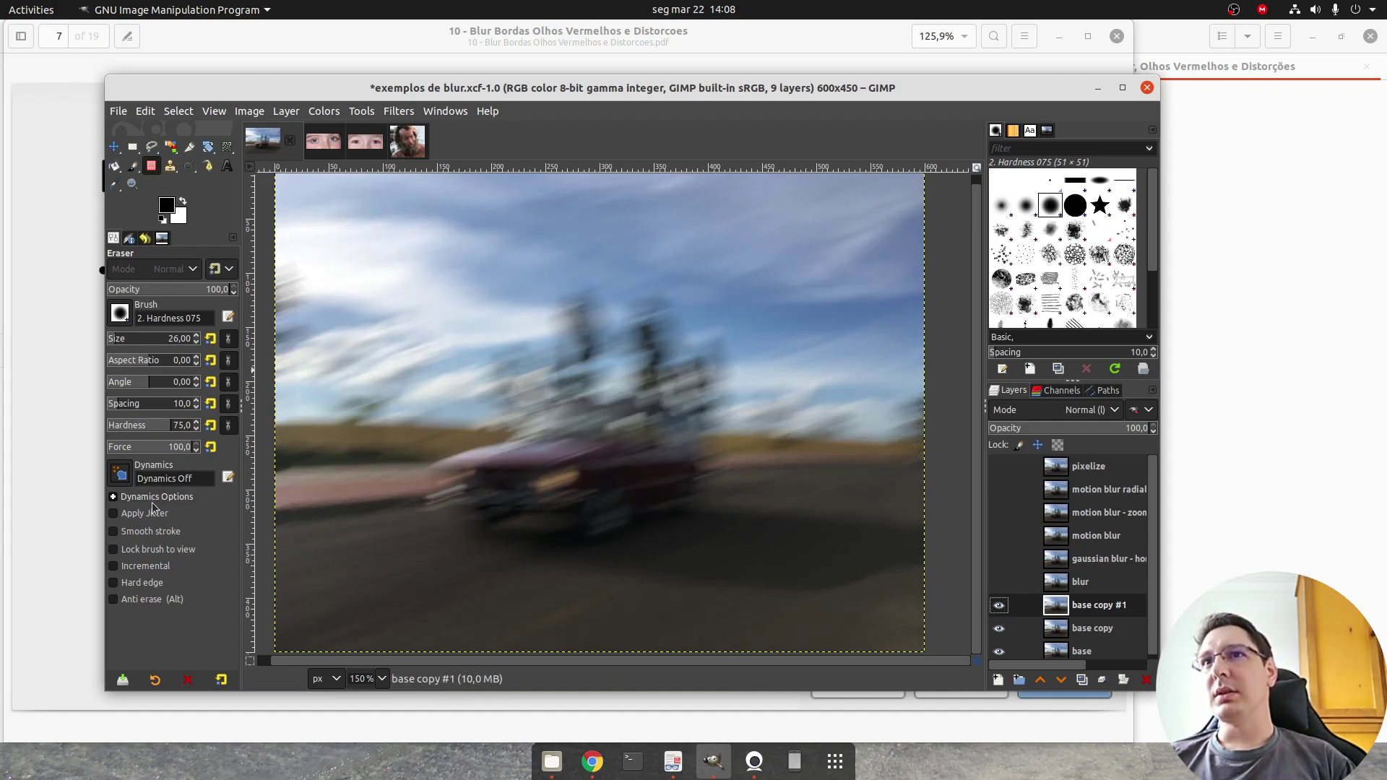
Add an alpha channel to the base copy #1 layer and erase the motion blur over the car's body
right_click(1056, 606)
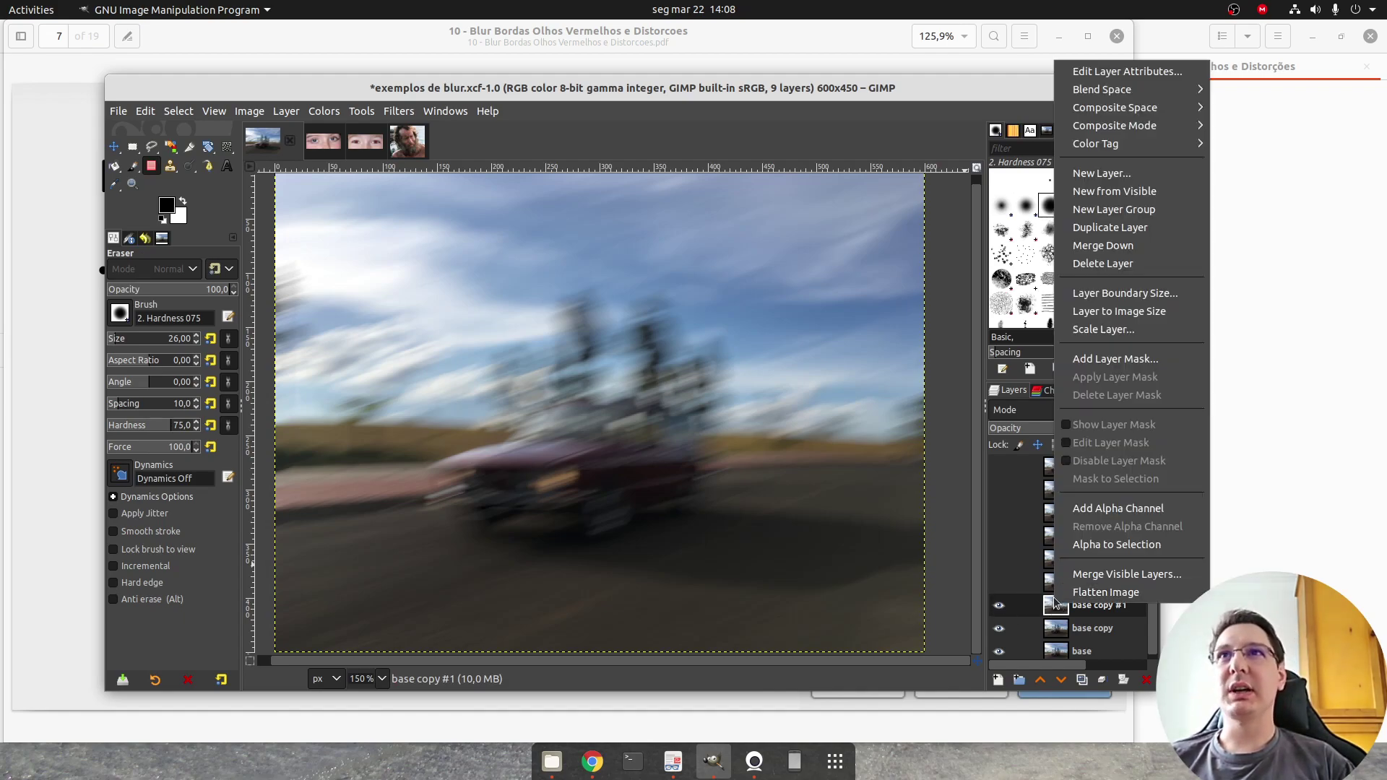
click(1119, 509)
mouse_move(578, 480)
mouse_down()
mouse_move(520, 458)
mouse_move(505, 486)
mouse_move(548, 490)
mouse_move(507, 464)
mouse_move(478, 489)
mouse_move(550, 490)
mouse_move(530, 471)
mouse_move(452, 478)
mouse_move(480, 502)
mouse_move(549, 492)
mouse_move(476, 460)
mouse_move(541, 448)
mouse_move(488, 462)
mouse_move(567, 417)
mouse_move(612, 427)
mouse_move(571, 450)
mouse_move(579, 437)
mouse_move(599, 449)
mouse_move(553, 456)
mouse_move(612, 452)
mouse_move(597, 488)
mouse_move(486, 490)
mouse_move(593, 489)
mouse_move(603, 509)
mouse_move(596, 490)
mouse_move(594, 509)
mouse_move(625, 424)
mouse_move(569, 417)
mouse_move(664, 418)
mouse_move(626, 436)
mouse_move(658, 436)
mouse_move(633, 460)
mouse_move(670, 456)
mouse_move(676, 424)
mouse_move(659, 474)
mouse_move(616, 484)
mouse_move(685, 468)
mouse_move(689, 430)
mouse_move(698, 464)
mouse_move(688, 487)
mouse_move(680, 422)
mouse_move(477, 426)
mouse_move(644, 541)
mouse_move(619, 504)
mouse_move(613, 520)
mouse_move(480, 490)
mouse_move(445, 466)
mouse_move(535, 466)
mouse_up()
mouse_move(717, 463)
mouse_down()
mouse_move(699, 496)
mouse_move(701, 460)
mouse_up()
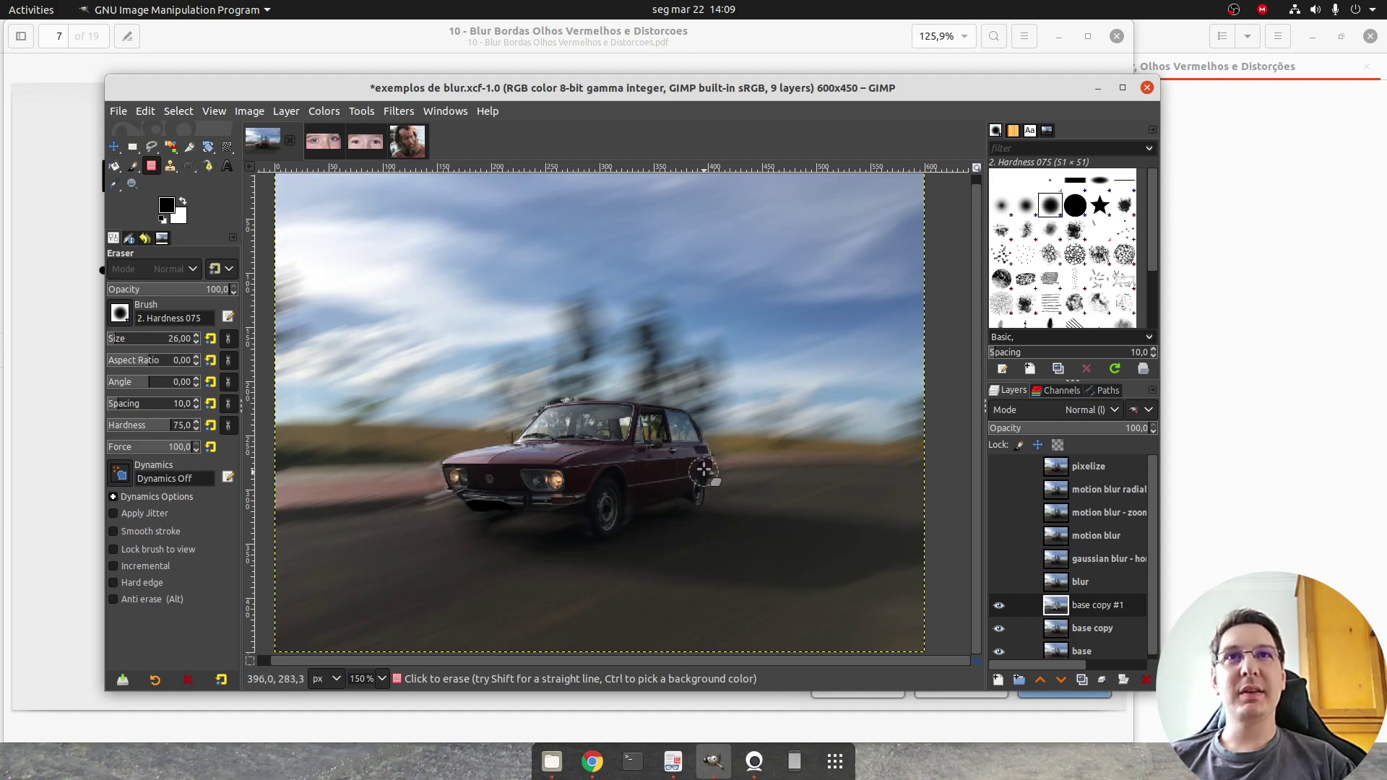
Erase the remaining motion blur along the car's roof and edges on the base copy #1 layer
scroll(672, 455, up, 3)
mouse_move(378, 339)
mouse_down()
mouse_move(327, 373)
mouse_move(402, 337)
mouse_move(455, 355)
mouse_move(348, 353)
mouse_move(357, 336)
mouse_move(406, 333)
mouse_up()
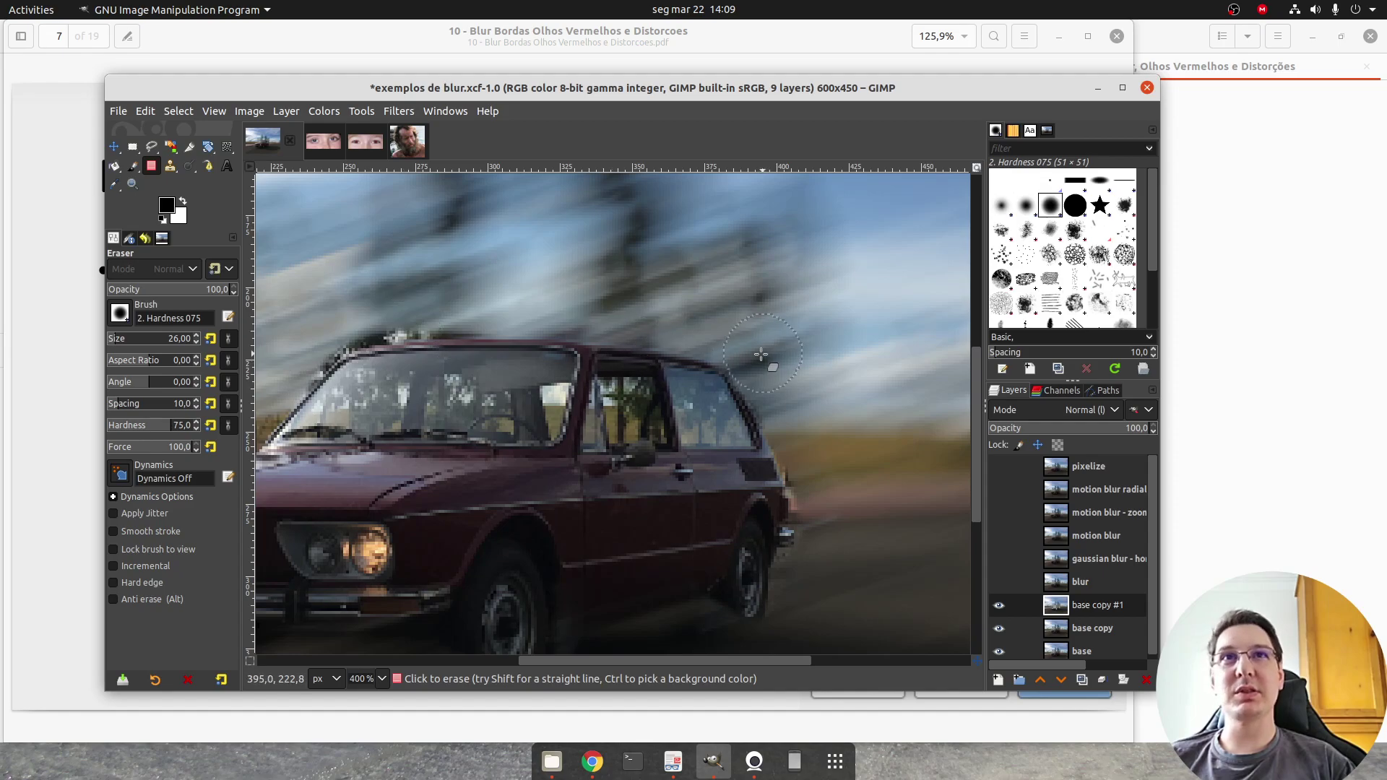
scroll(756, 360, down, 1)
drag(555, 450, 635, 383)
scroll(635, 383, down, 3)
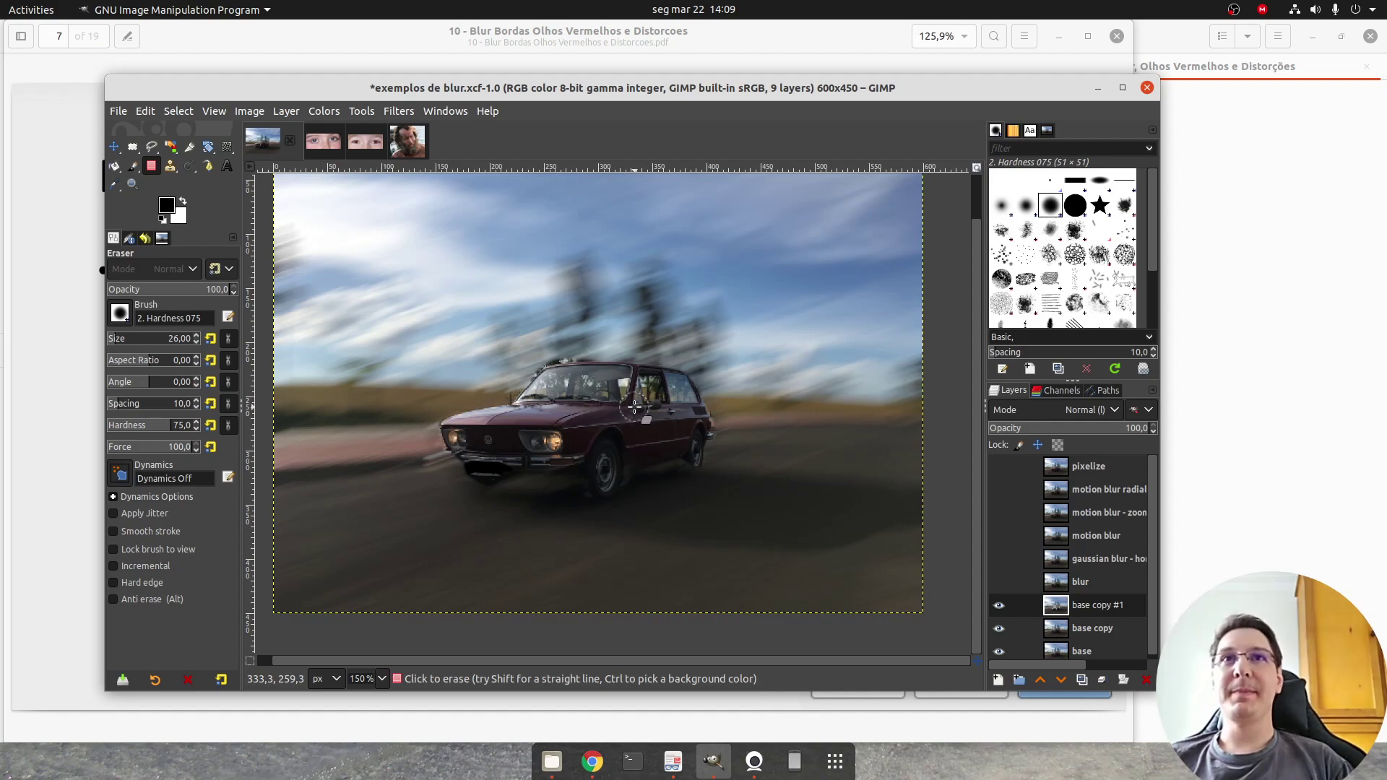
Toggle the base copy #1 layer's visibility off and on to compare the erased motion blur with the original photo
click(1001, 609)
click(1001, 609)
click(1002, 609)
click(1002, 609)
click(1003, 609)
click(1001, 607)
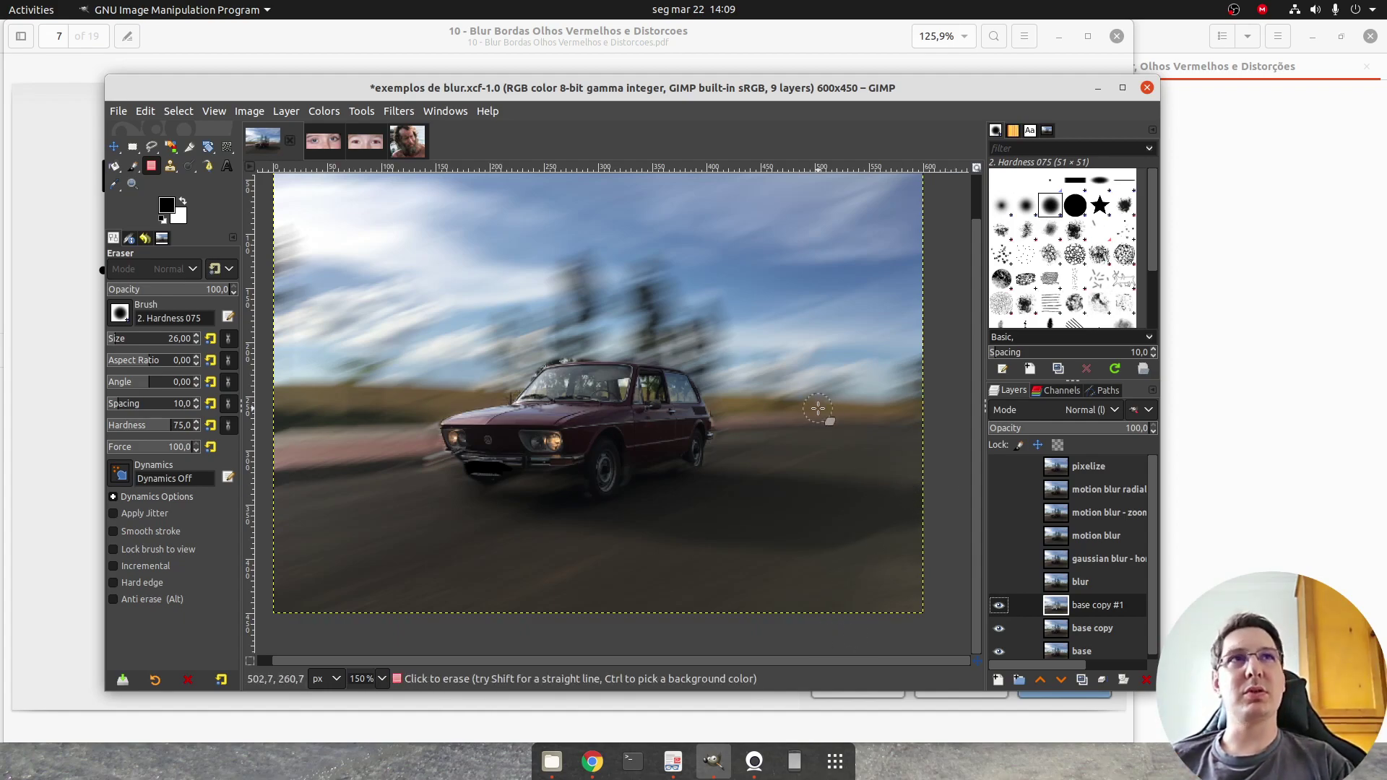
Switch to the PDF slides in Document Viewer and advance to slide 8 on Motion Blur's Zoom mode
drag(625, 90, 587, 85)
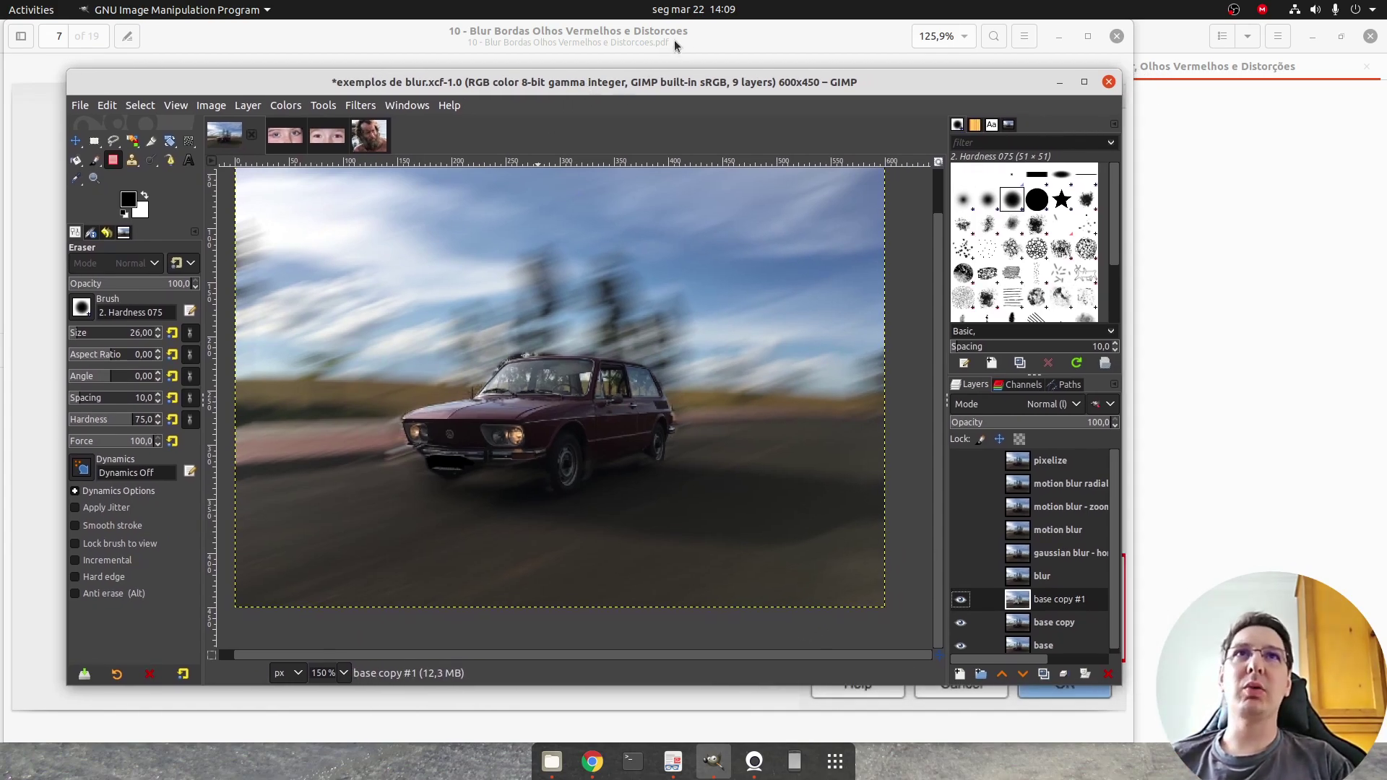
click(747, 29)
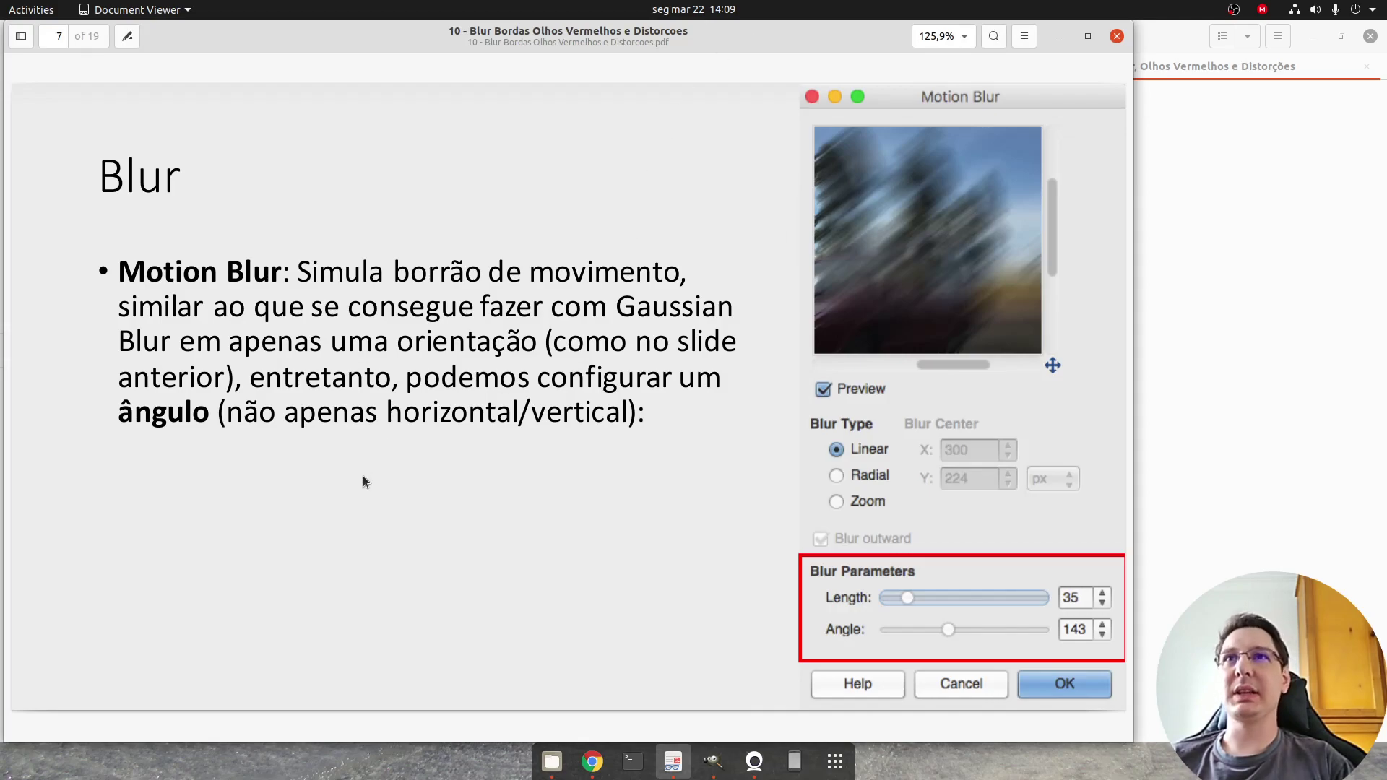
key(Right)
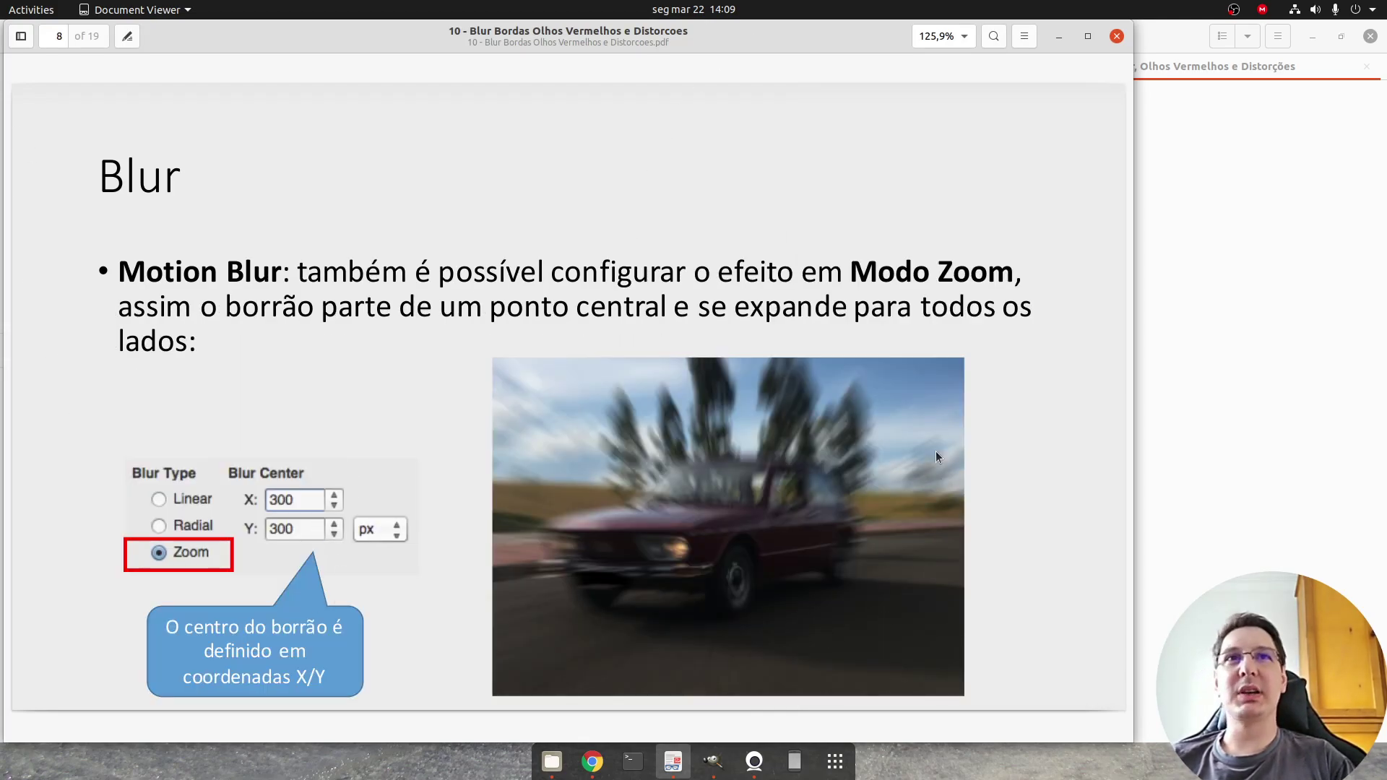
Return to GIMP, hide the base copy #1 layer, and briefly show the horizontal gaussian blur and motion blur layers in turn
click(712, 752)
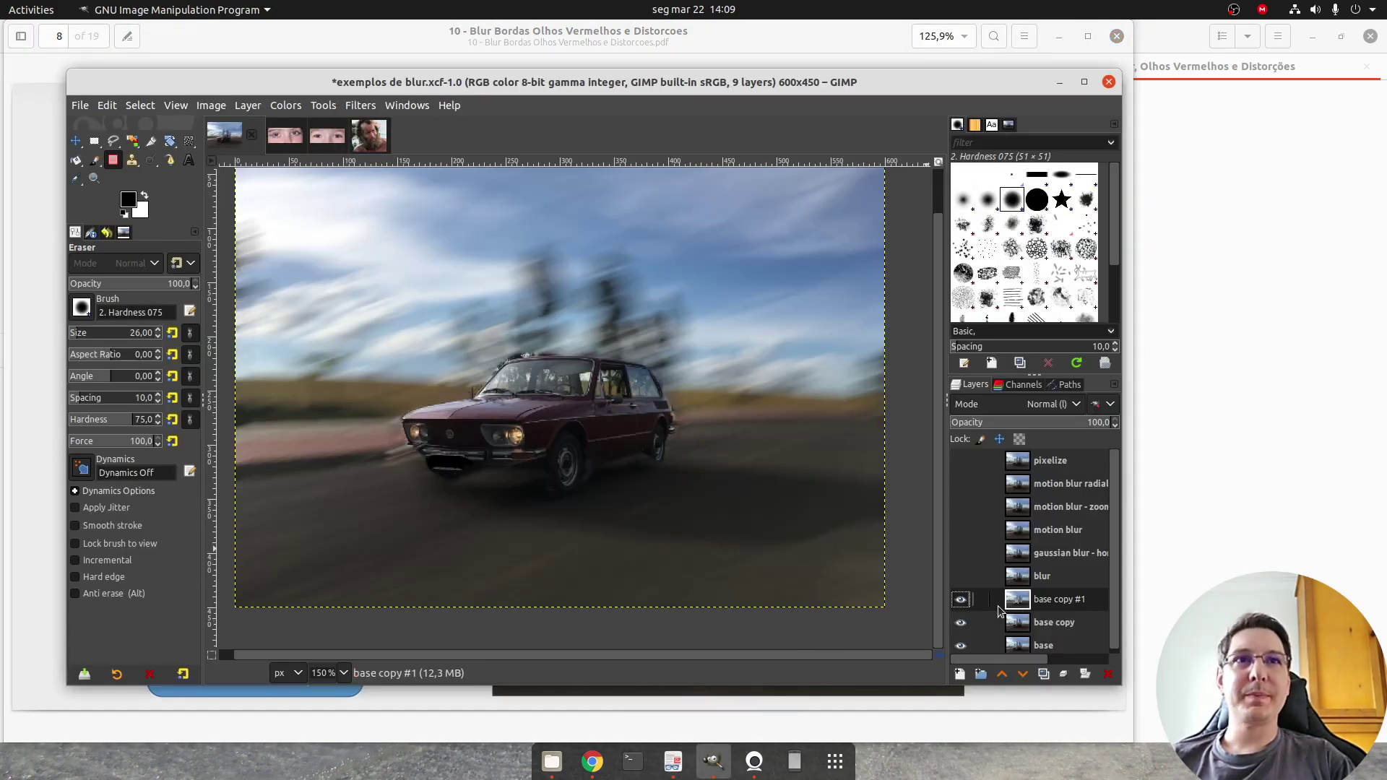
click(960, 621)
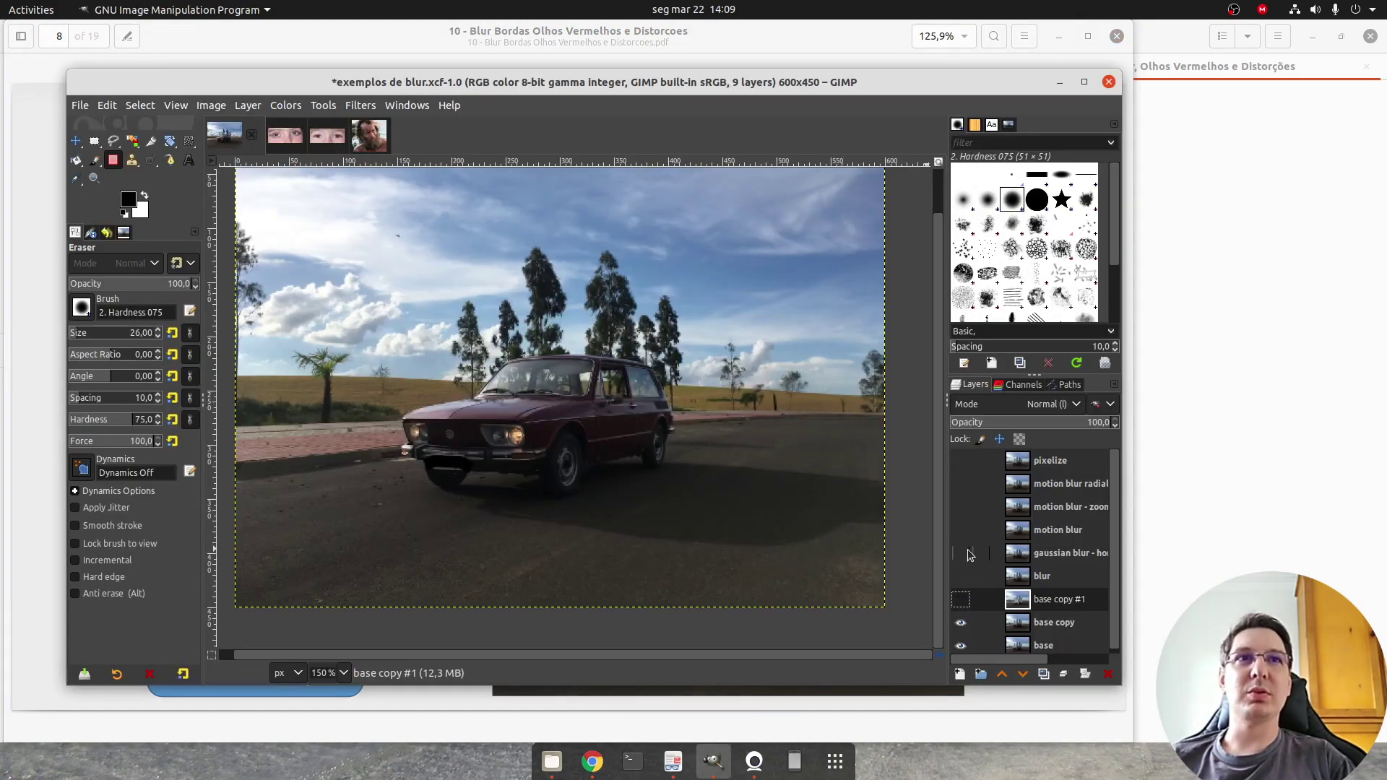
click(960, 553)
click(960, 553)
click(960, 529)
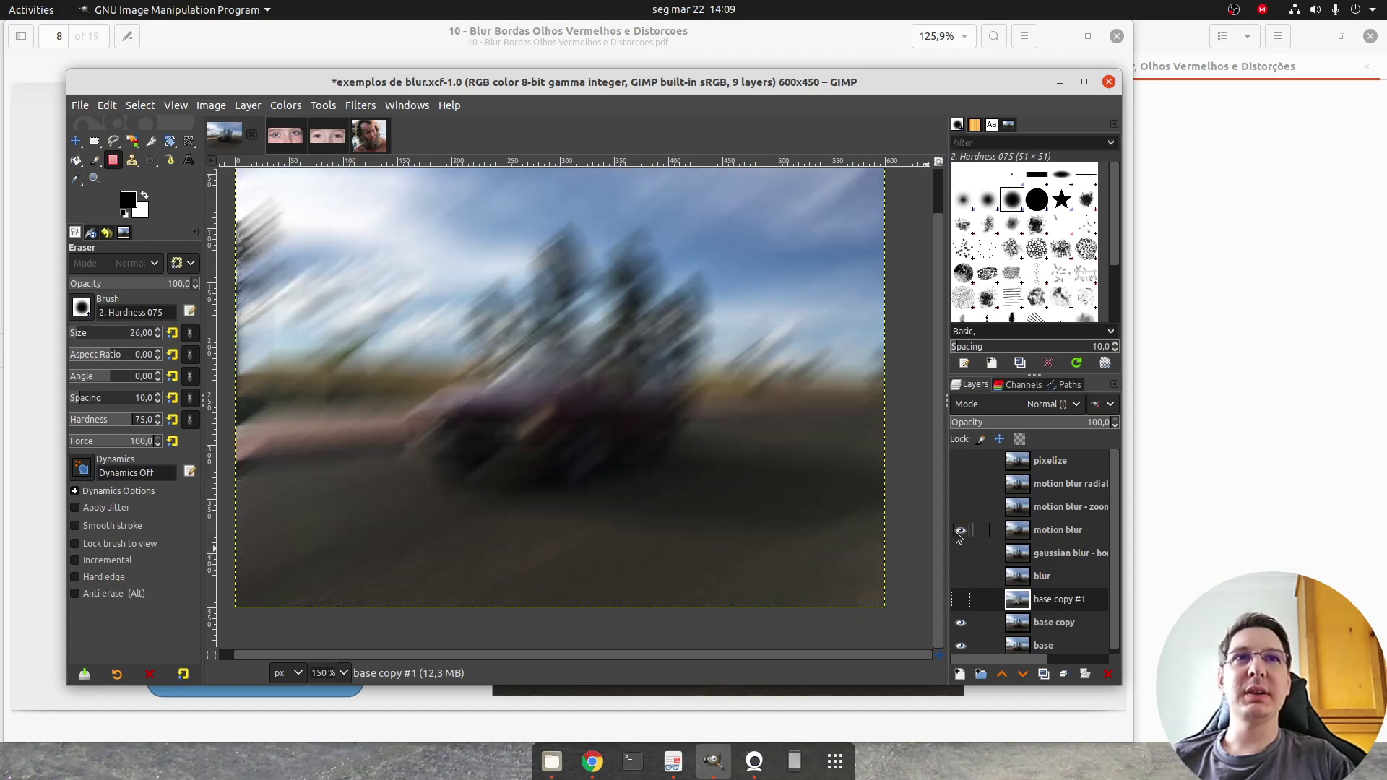
click(959, 532)
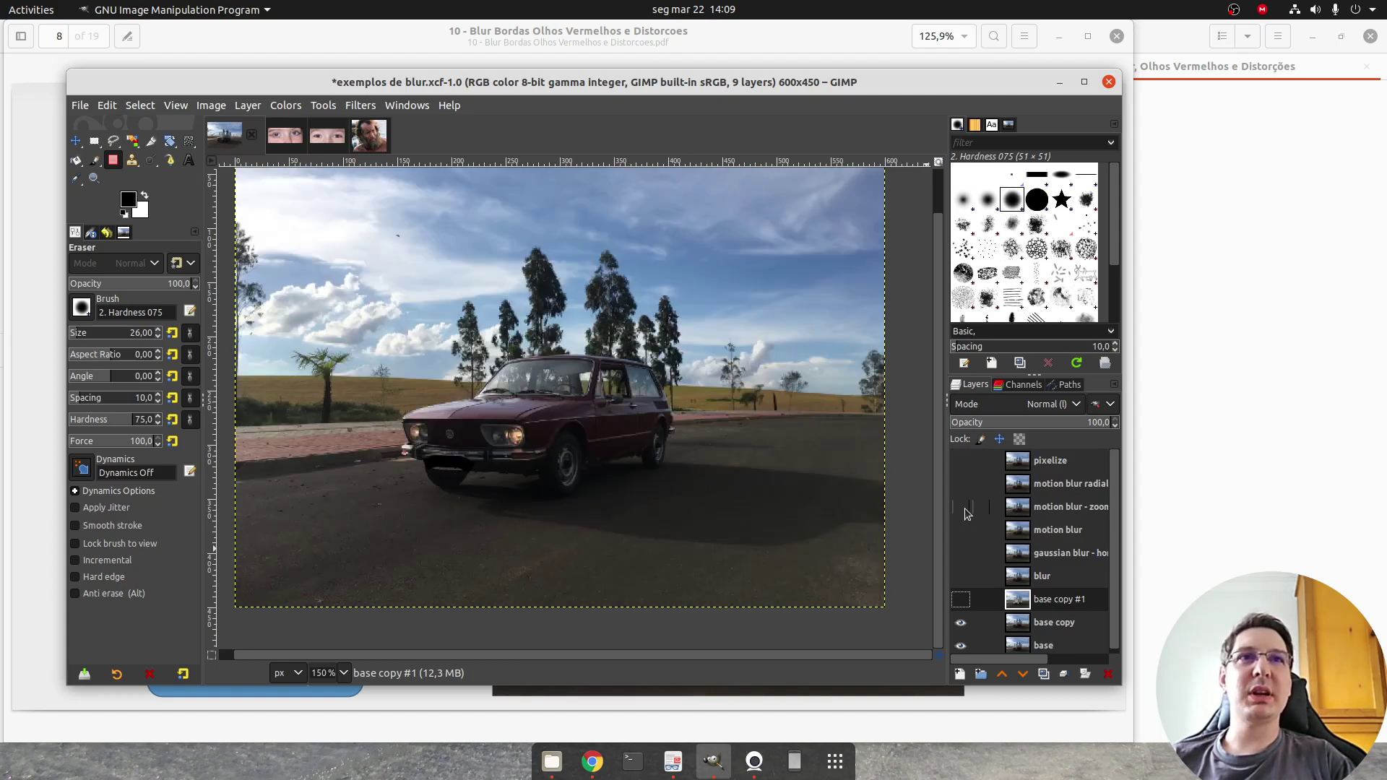
Show and hide the zoom motion blur, radial motion blur and pixelize example layers one at a time
click(963, 508)
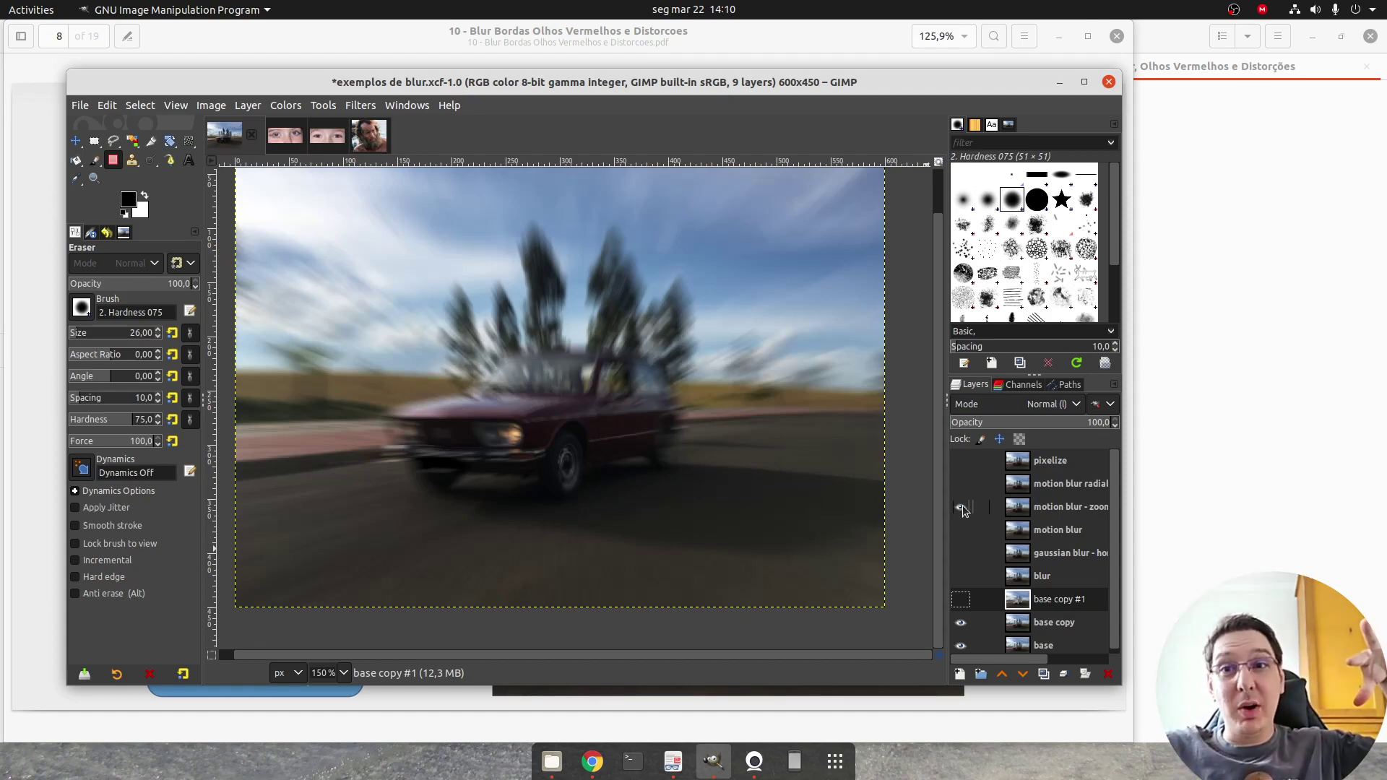
click(963, 508)
click(964, 508)
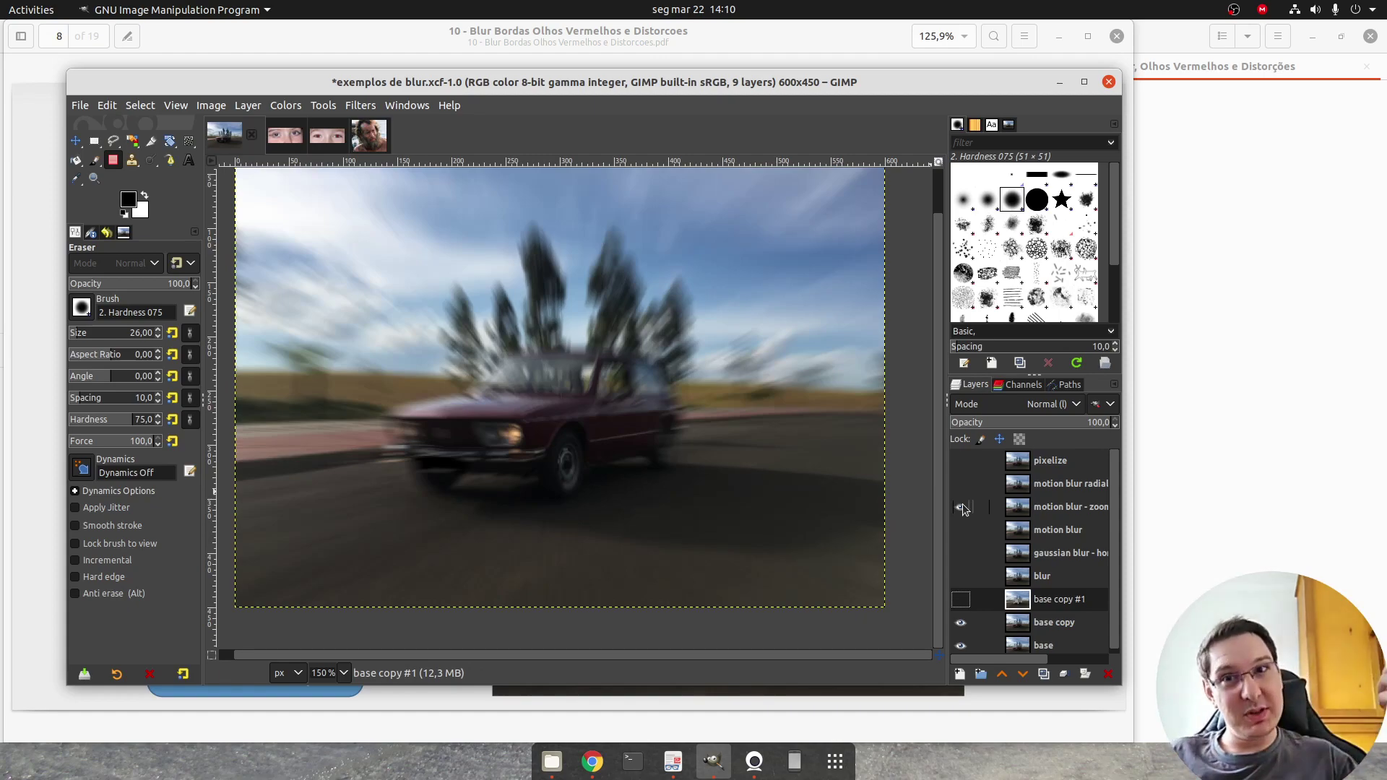
click(961, 506)
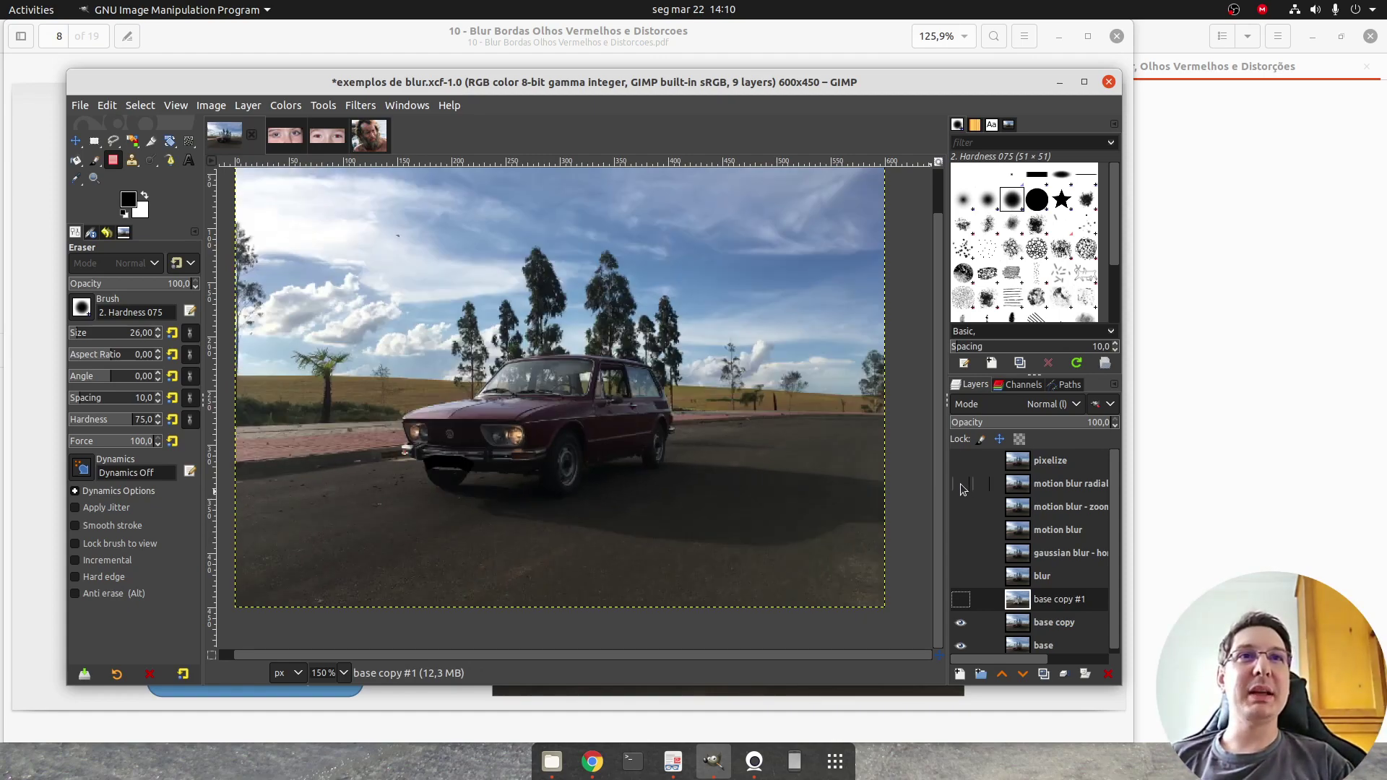
click(961, 484)
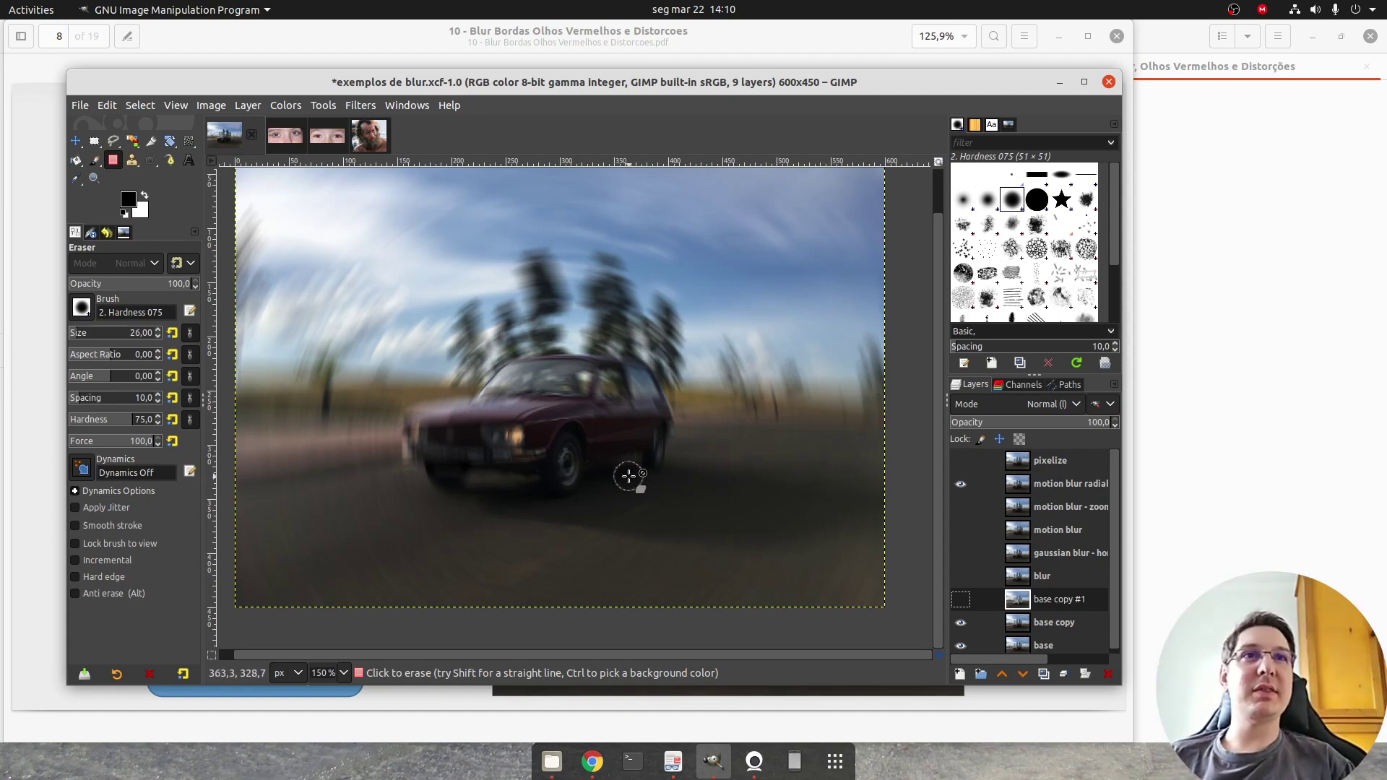
click(963, 484)
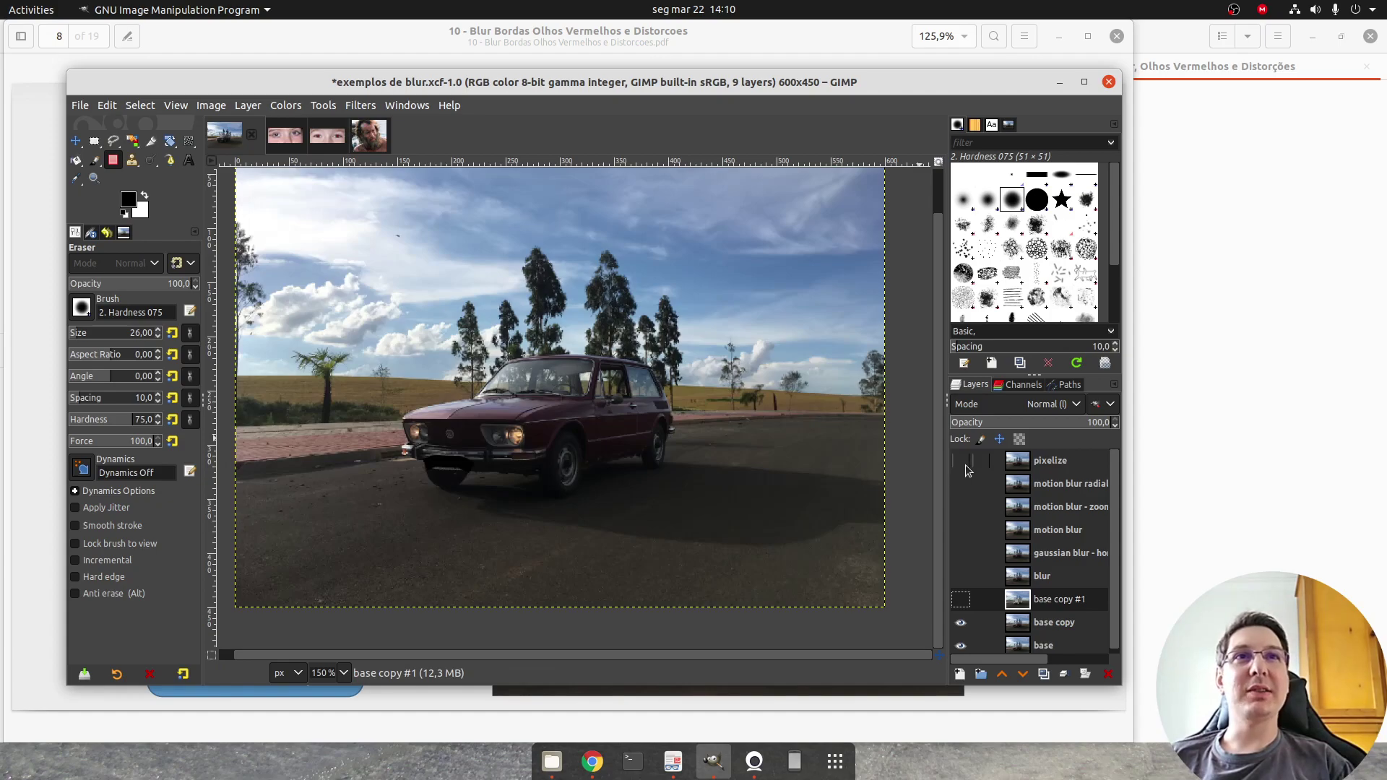
click(961, 461)
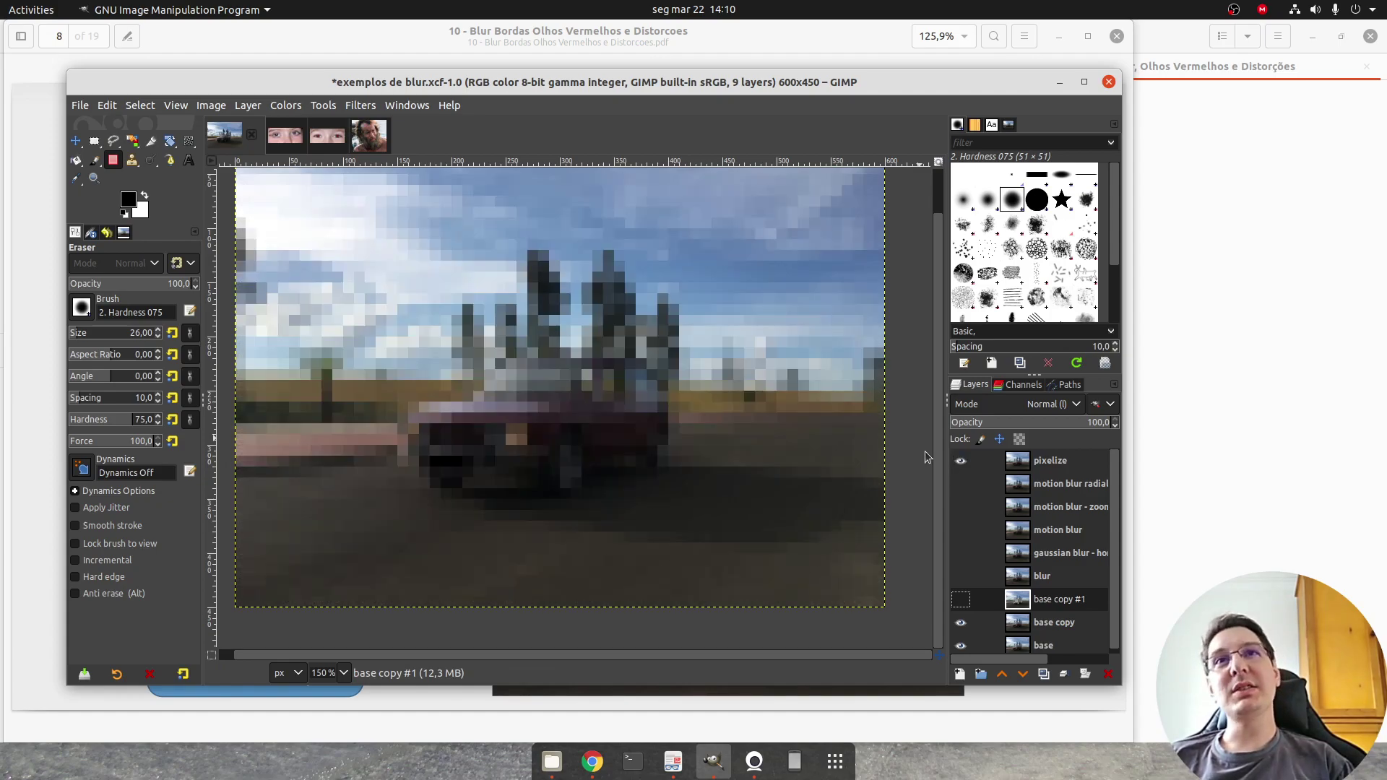
click(961, 461)
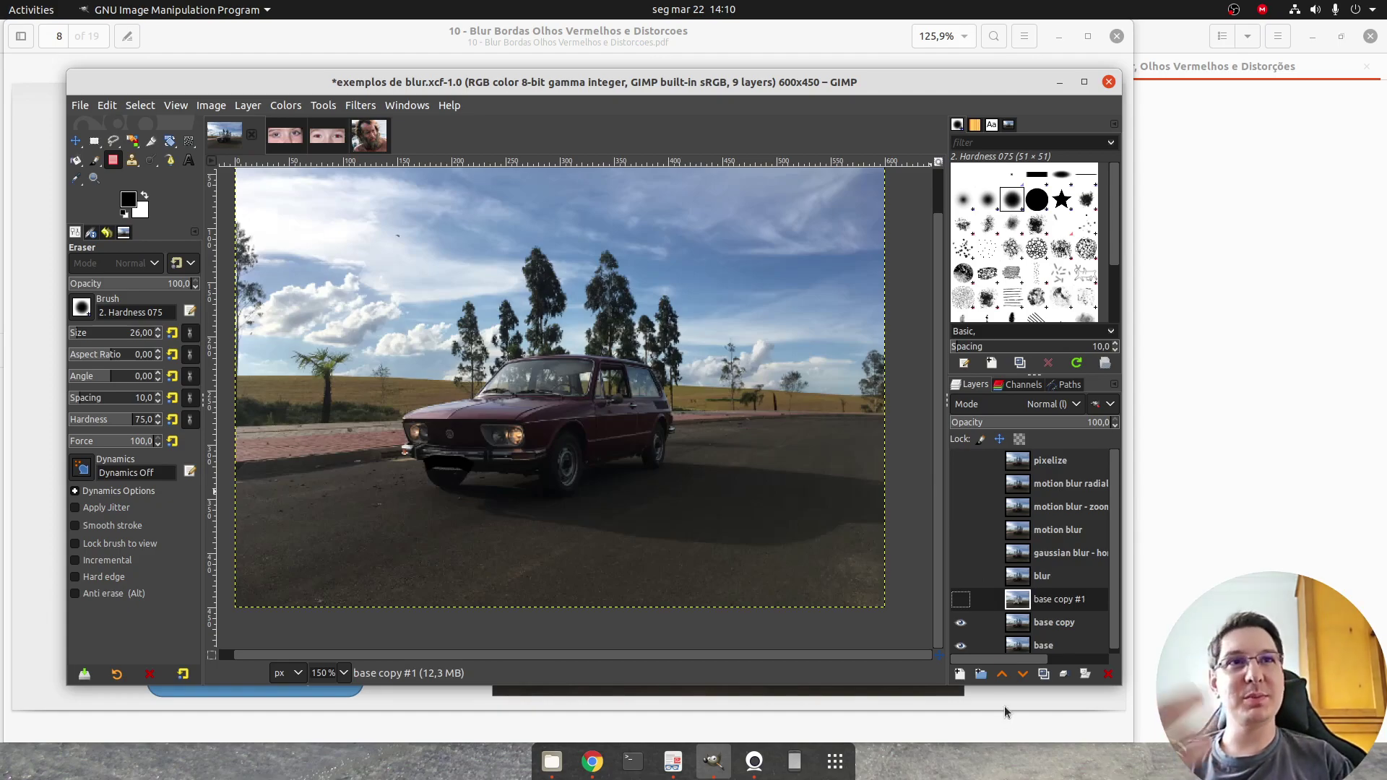
Try the Pixelize filter on the base copy layer with square block sizes such as 1, 7 and 14, and cancel it
click(1041, 624)
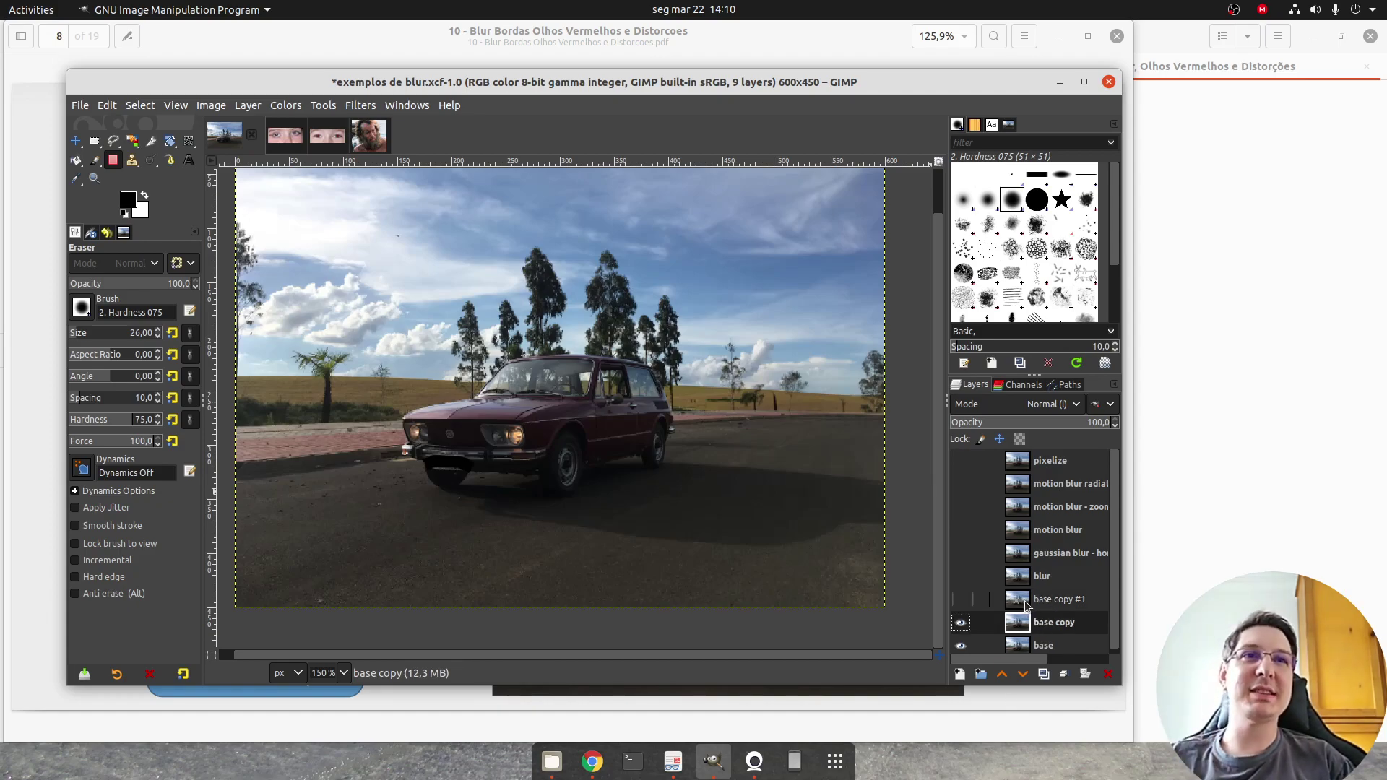
click(375, 106)
mouse_move(388, 211)
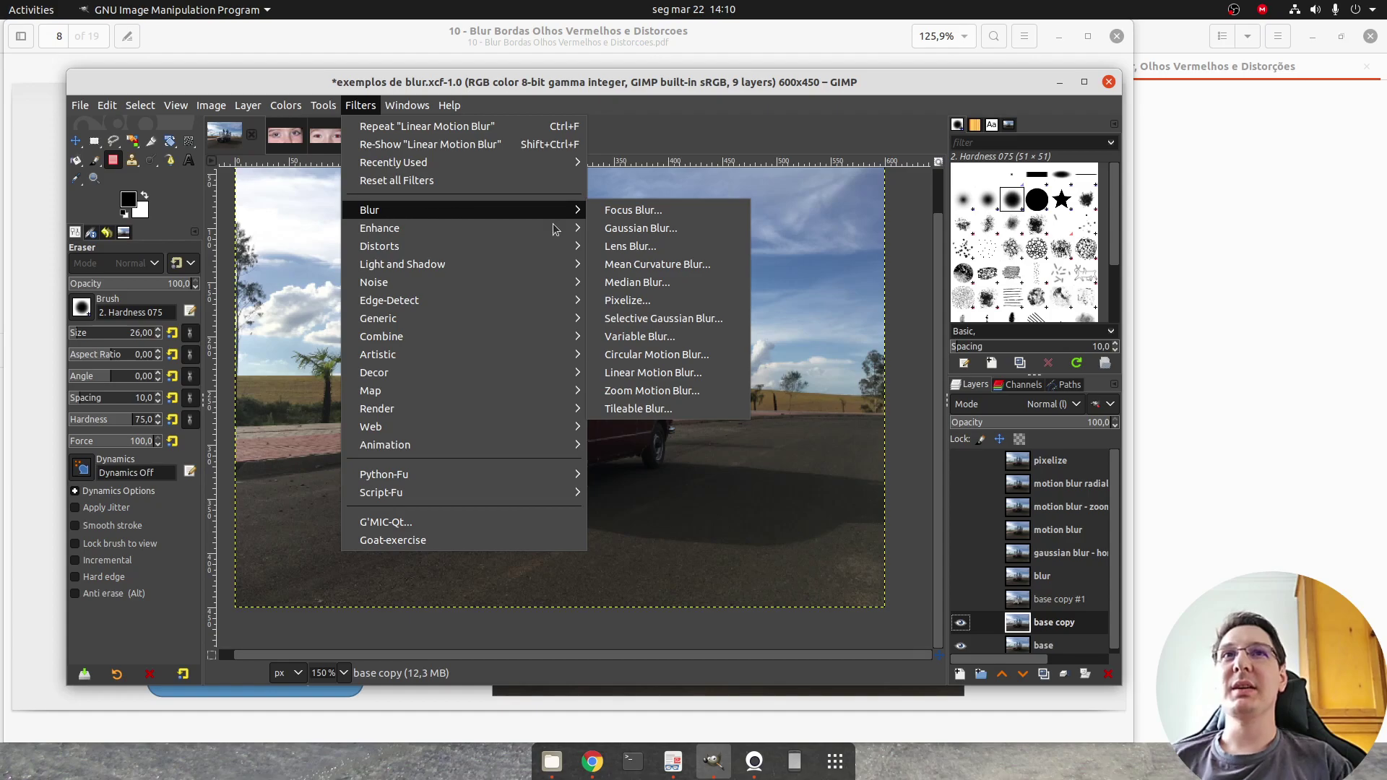
click(645, 300)
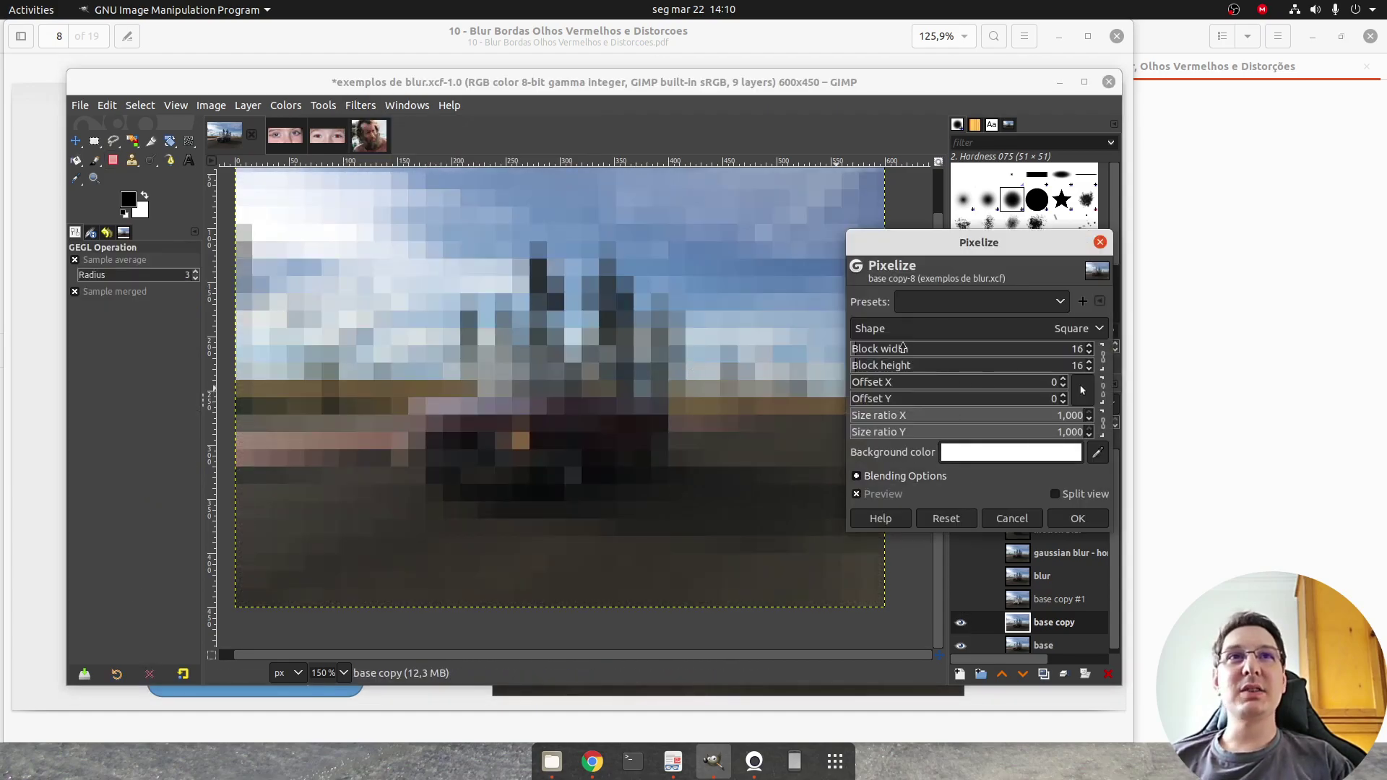
scroll(860, 351, up, 5)
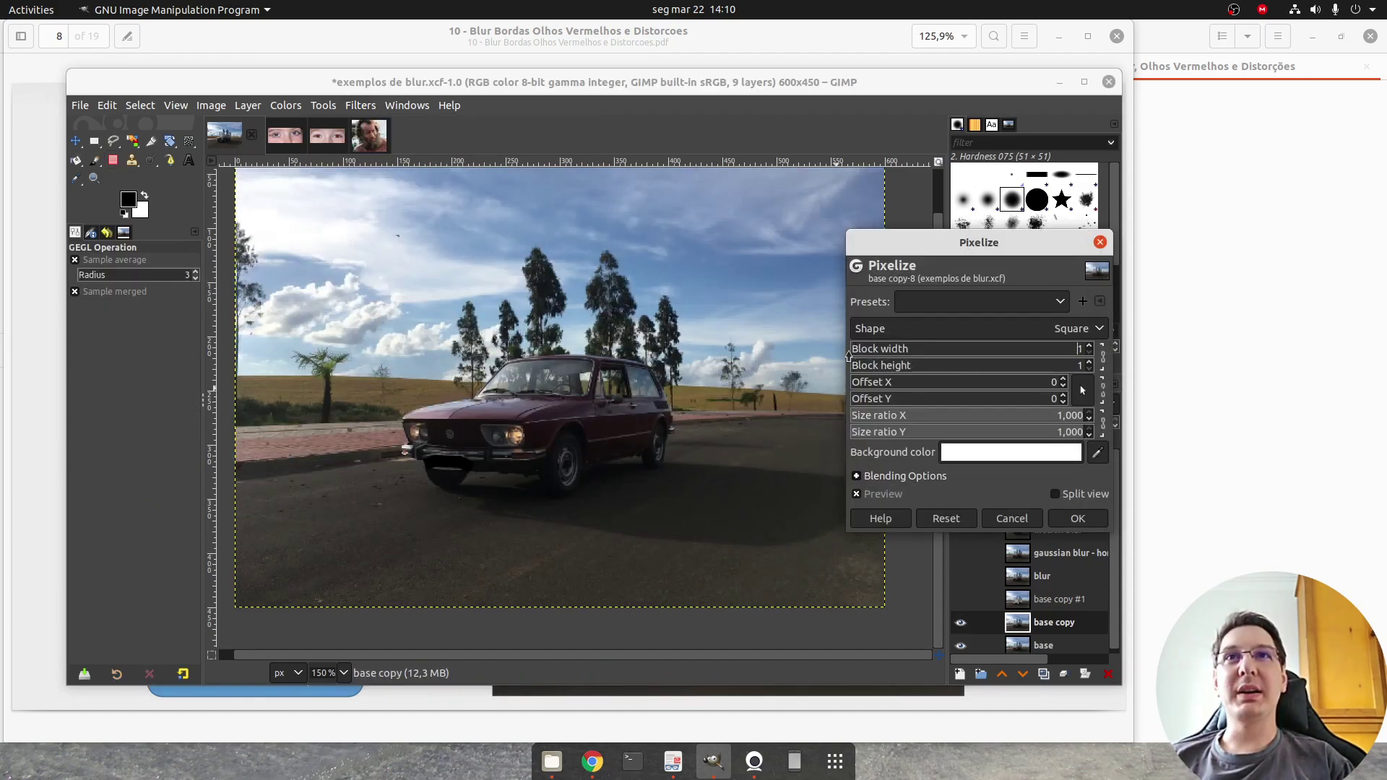
scroll(858, 356, down, 14)
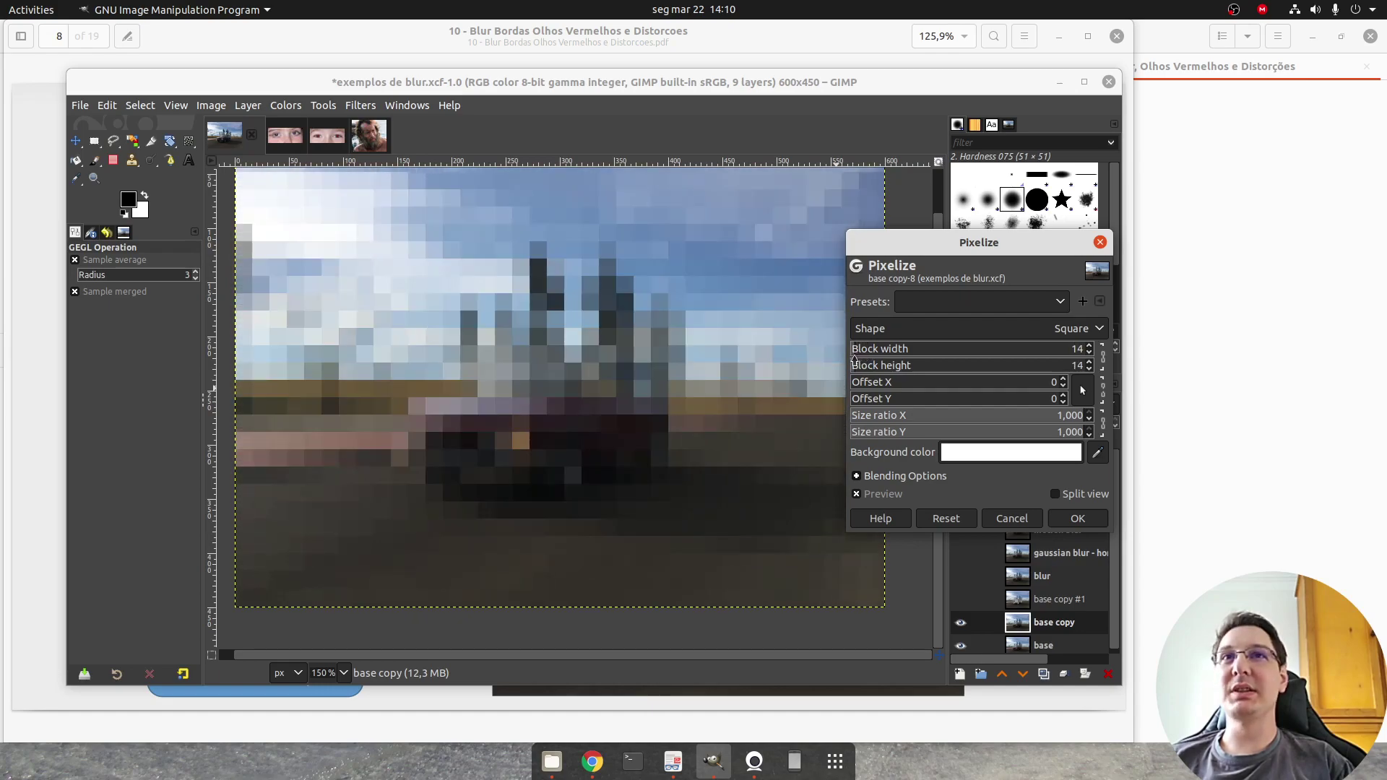
scroll(853, 361, up, 1)
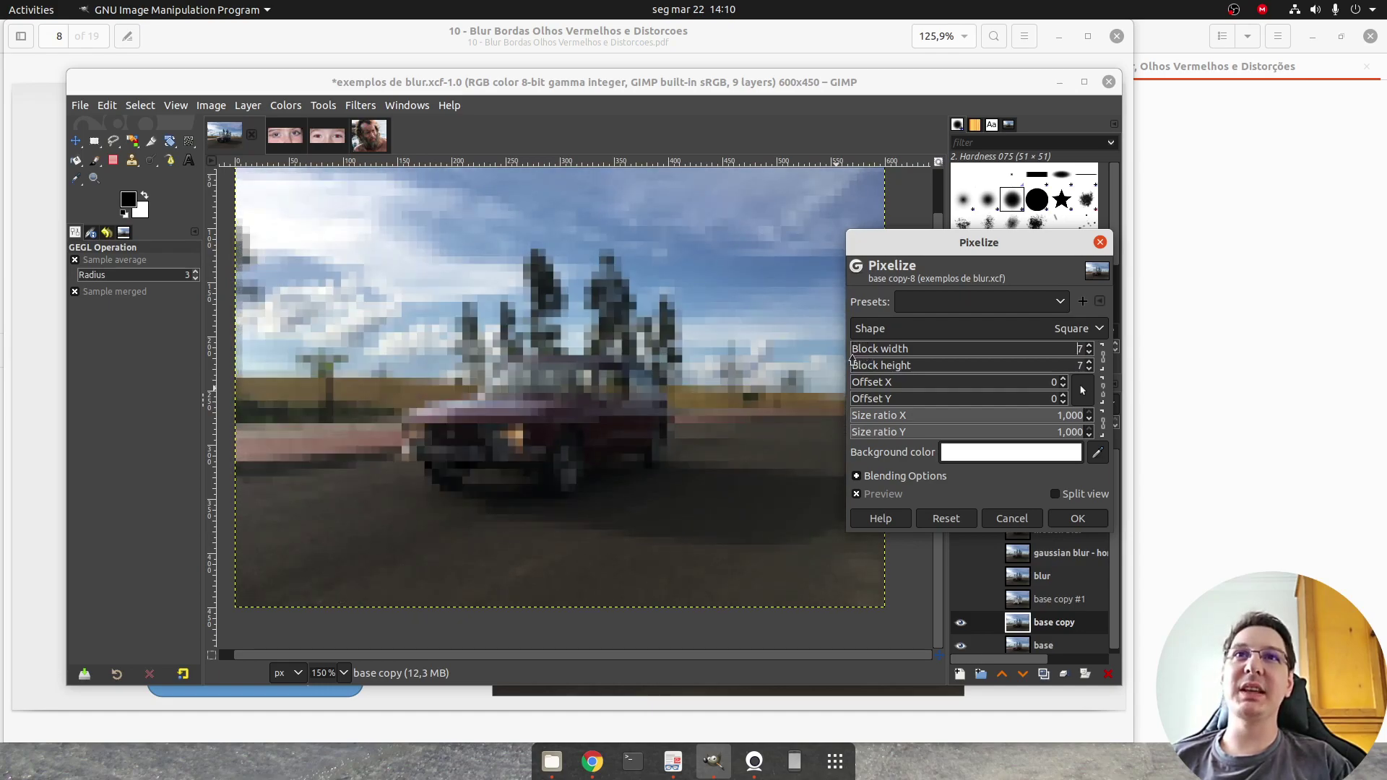
scroll(854, 361, down, 7)
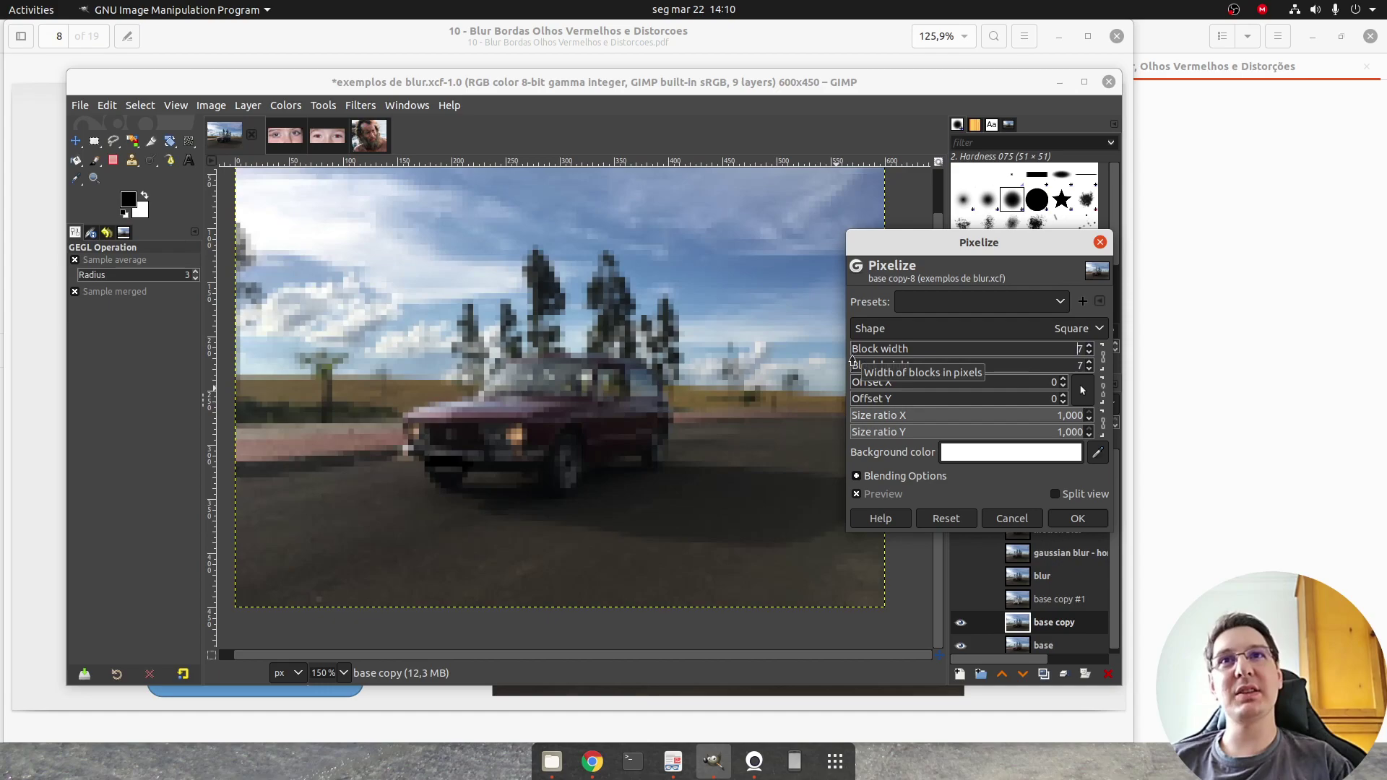
scroll(854, 361, up, 13)
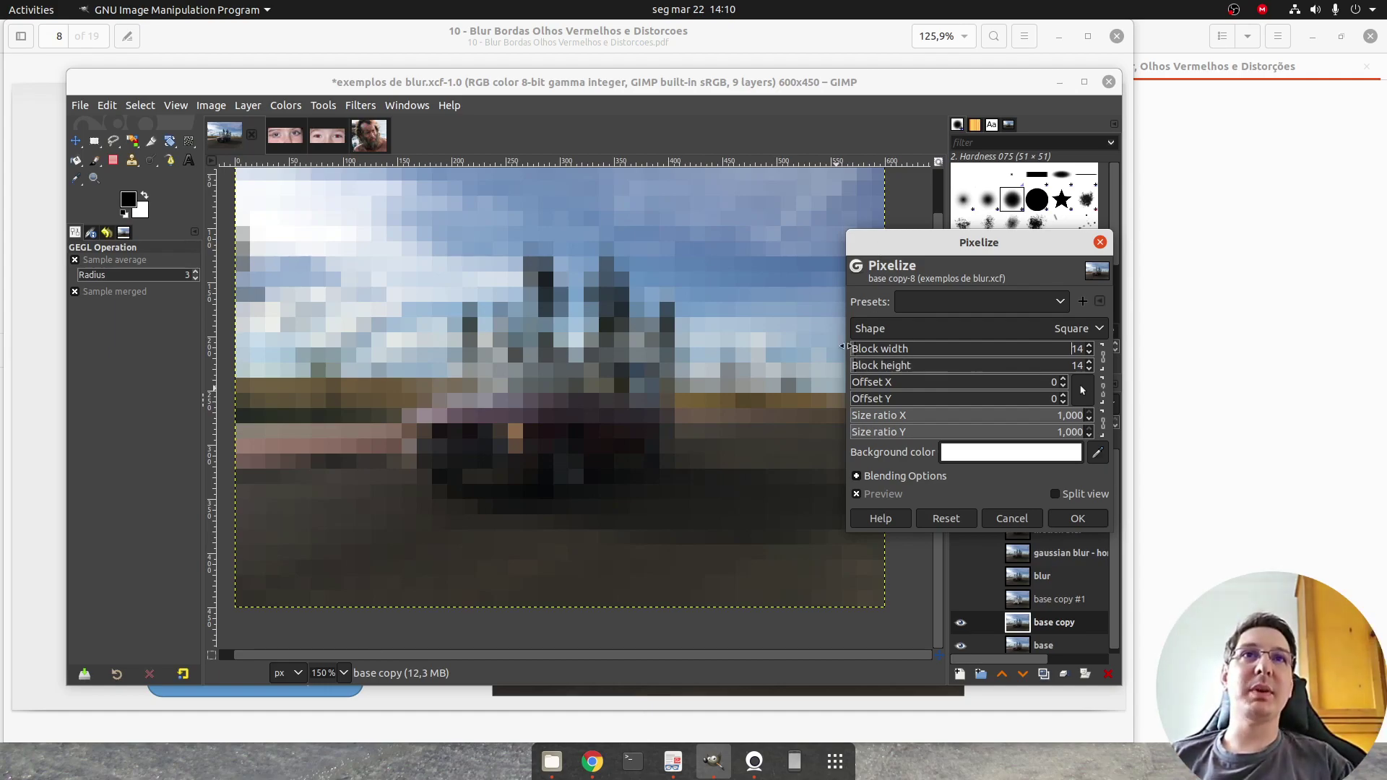
drag(855, 359, 894, 355)
click(1013, 519)
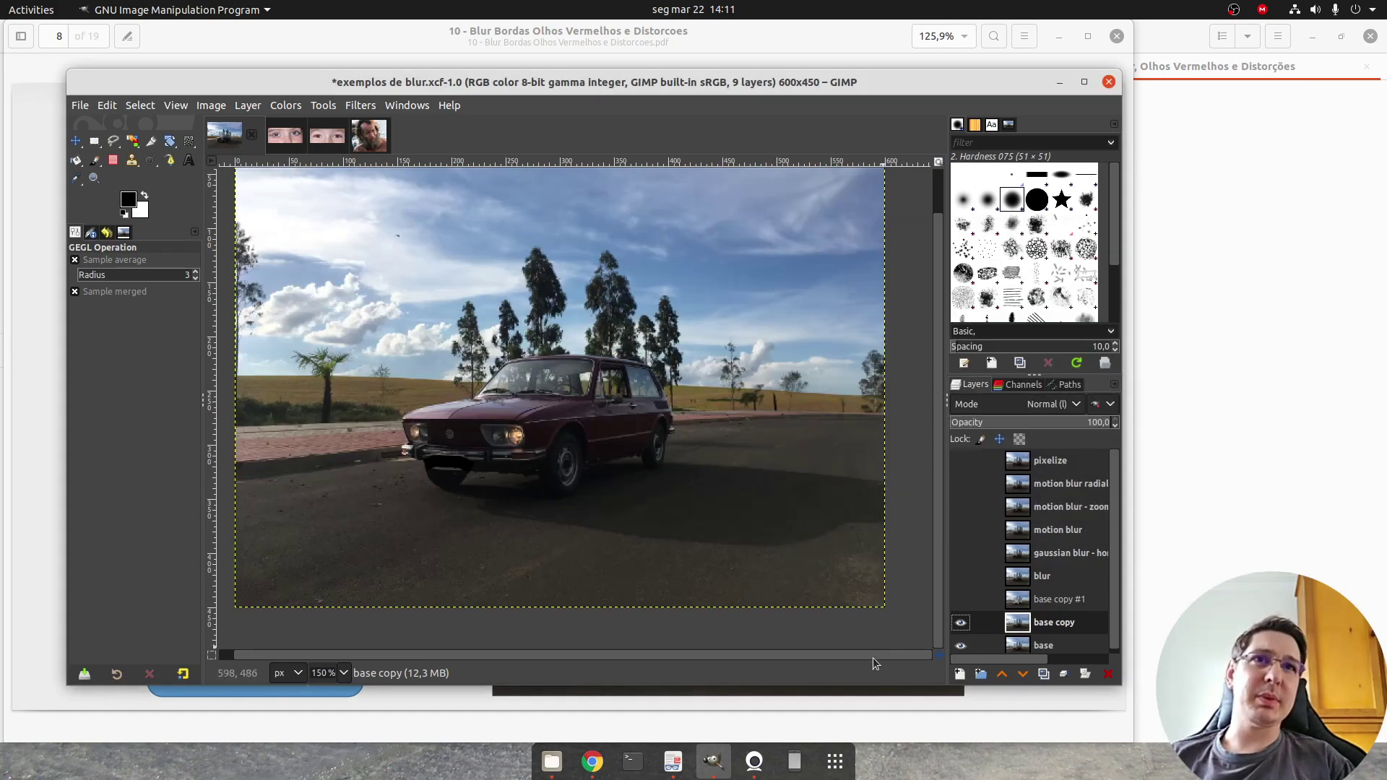
Switch to the PDF slides in Document Viewer and advance to slide 11 on Selective Gaussian Blur
key(alt+Tab)
key(Right)
key(Right)
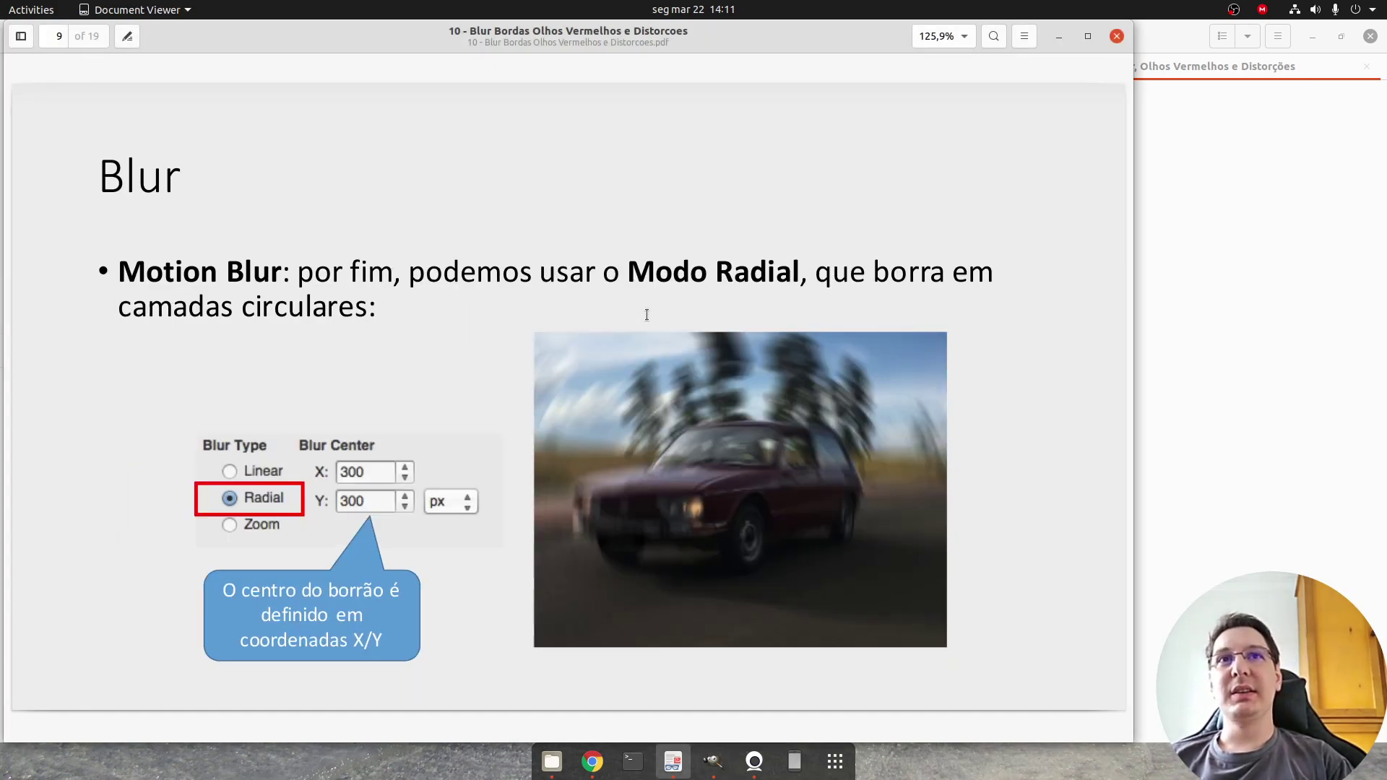
key(Right)
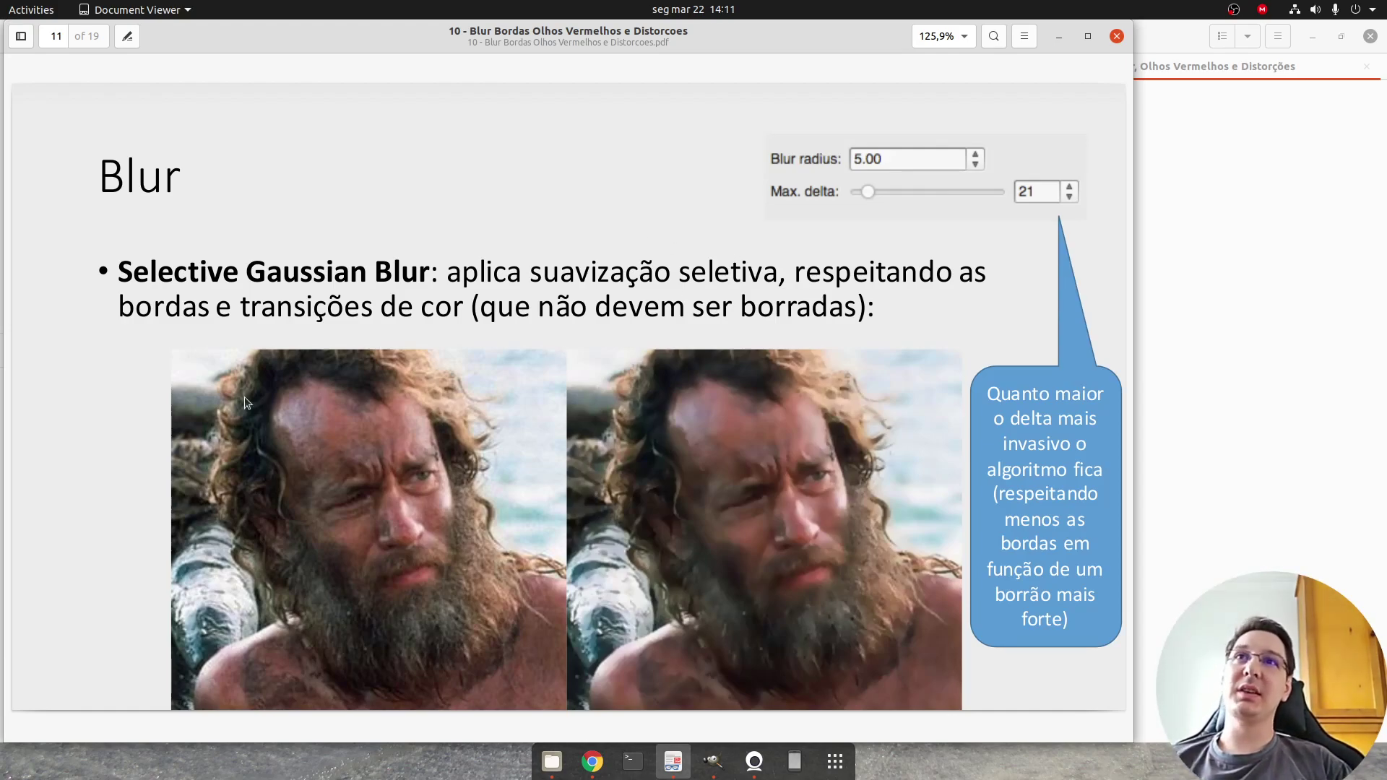
Return to GIMP, bring up the selective gaussian blur.xcf portrait, and hide its selective gaussian blur layer to examine the base face up close
key(alt+Tab)
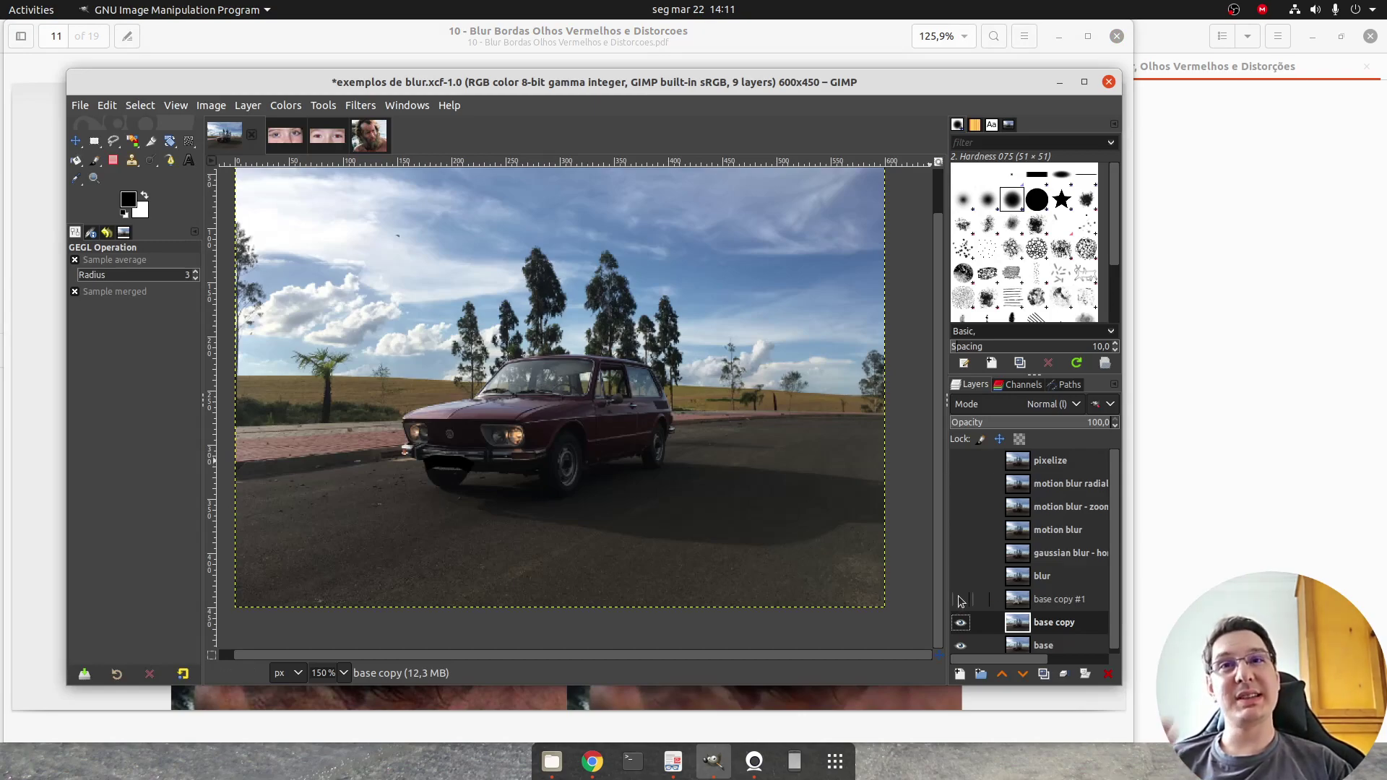
click(365, 136)
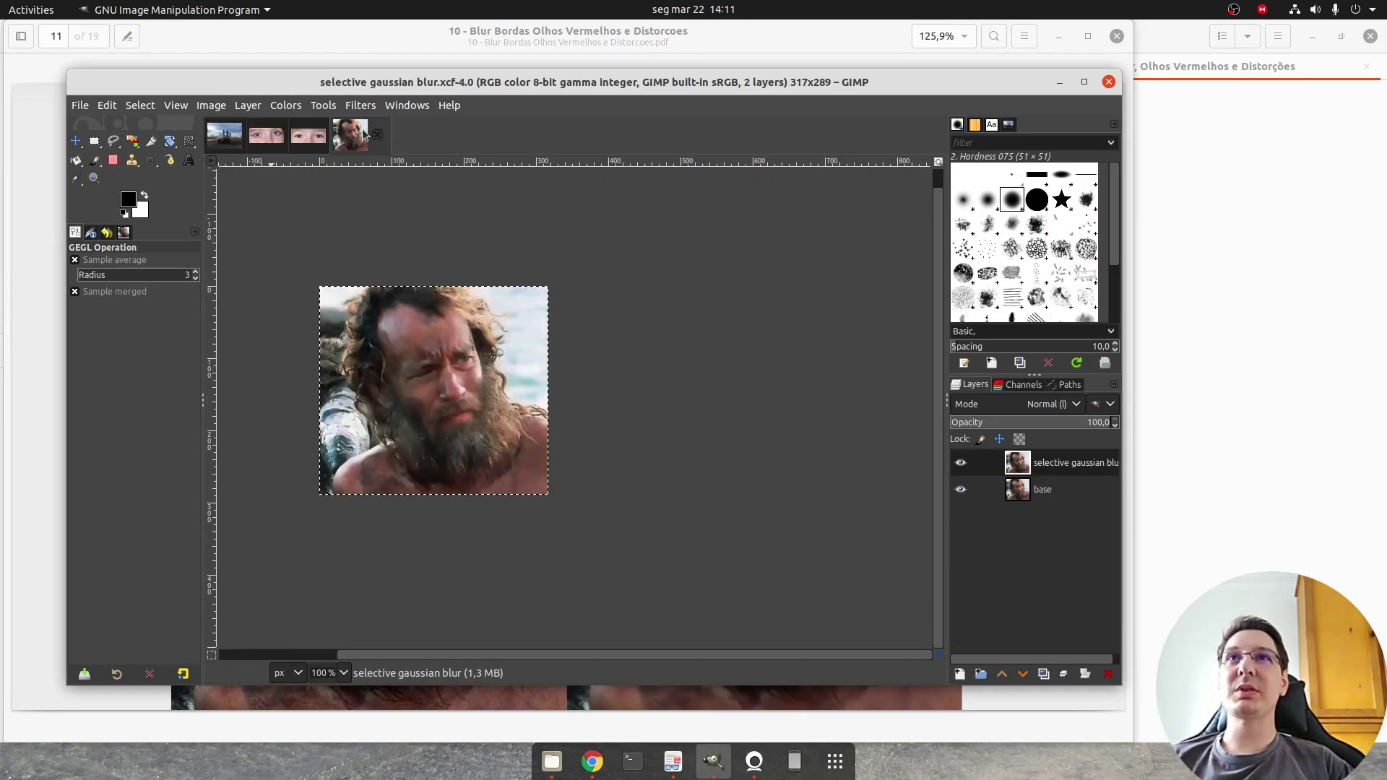
scroll(450, 462, up, 2)
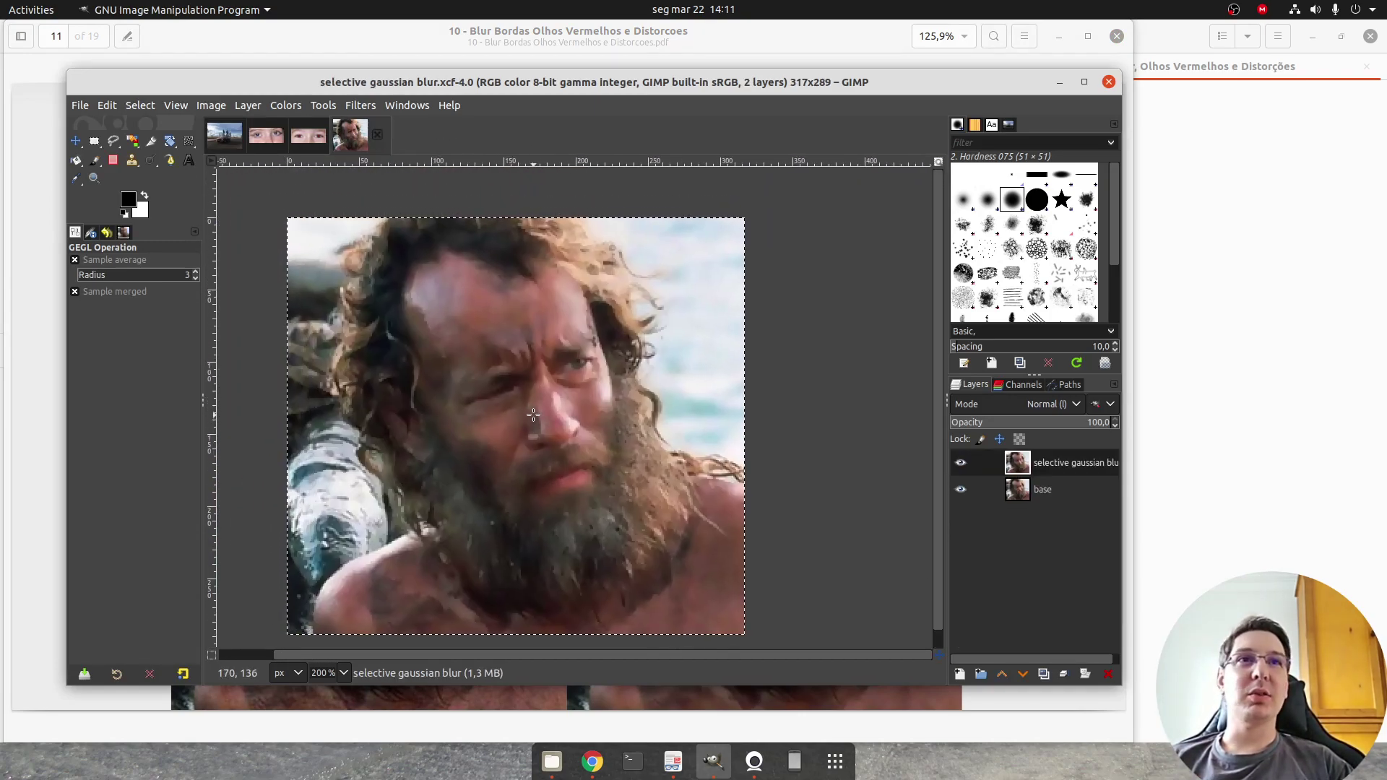
click(960, 463)
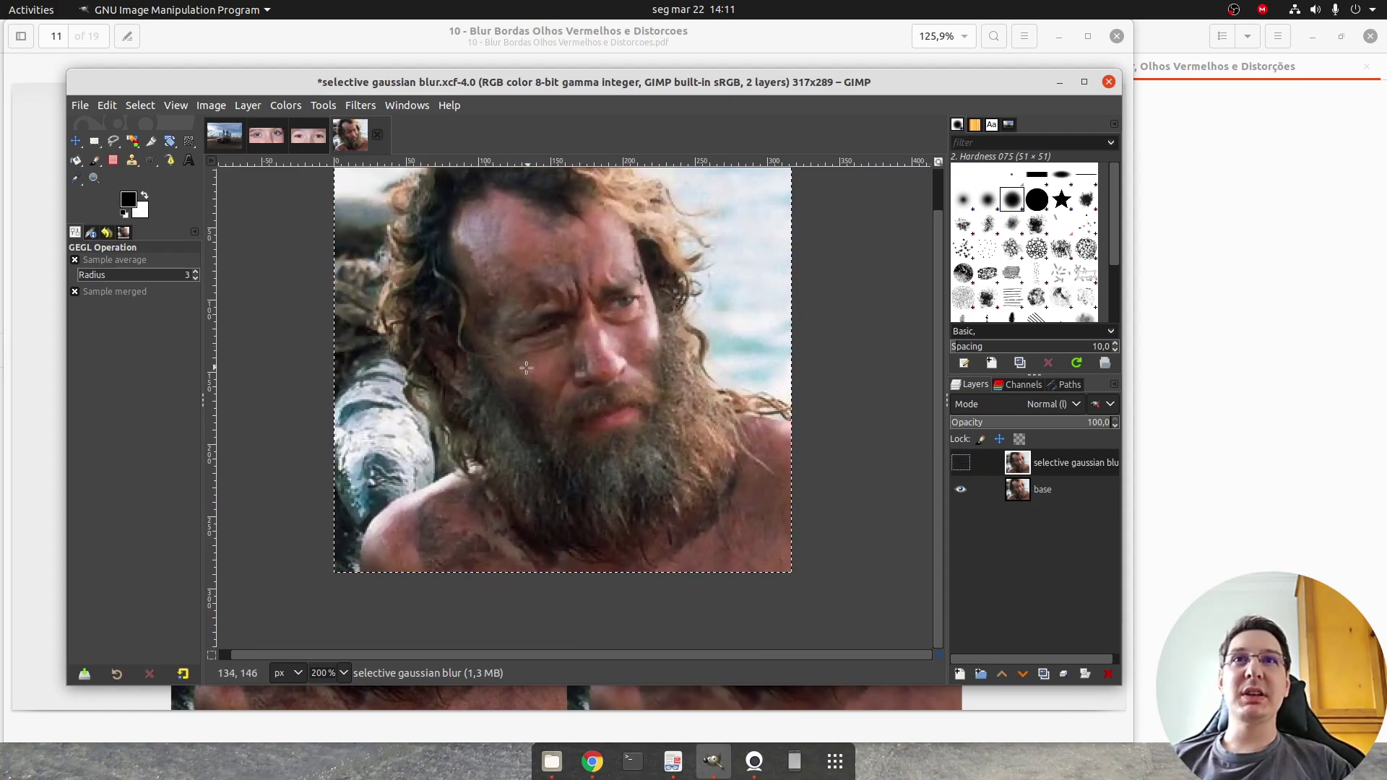
scroll(532, 505, up, 1)
scroll(634, 385, up, 2)
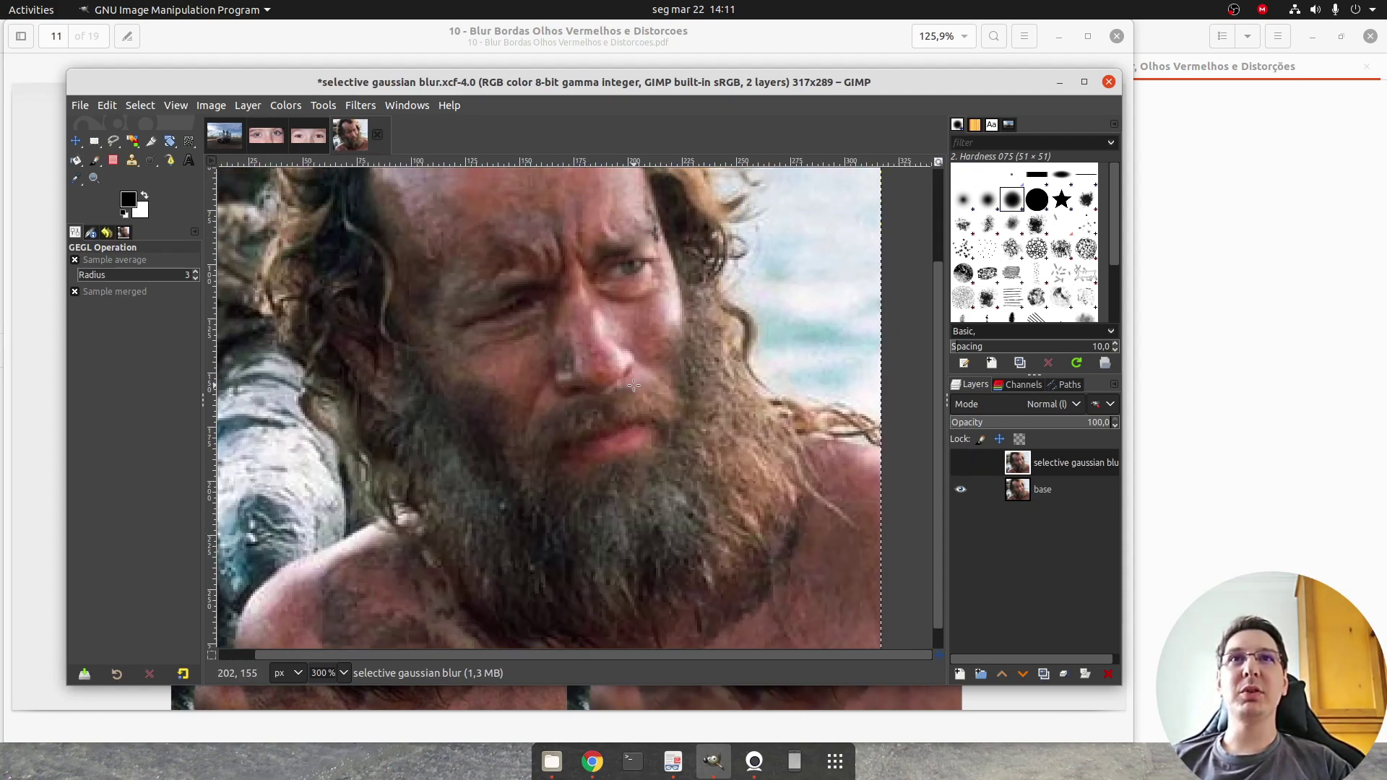
Show the selective gaussian blur layer again and view the list of available Blur filters without applying any
click(960, 464)
scroll(600, 342, up, 3)
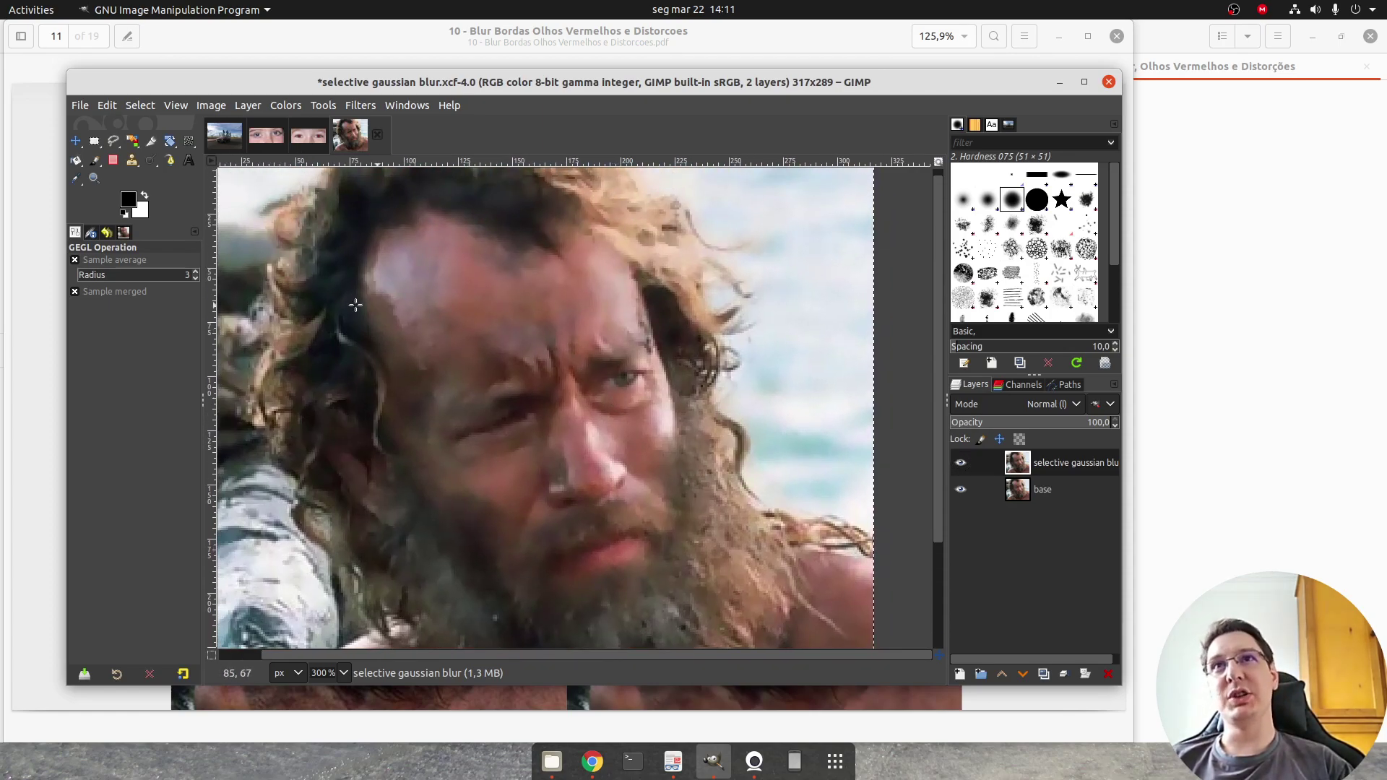
click(361, 105)
mouse_move(448, 210)
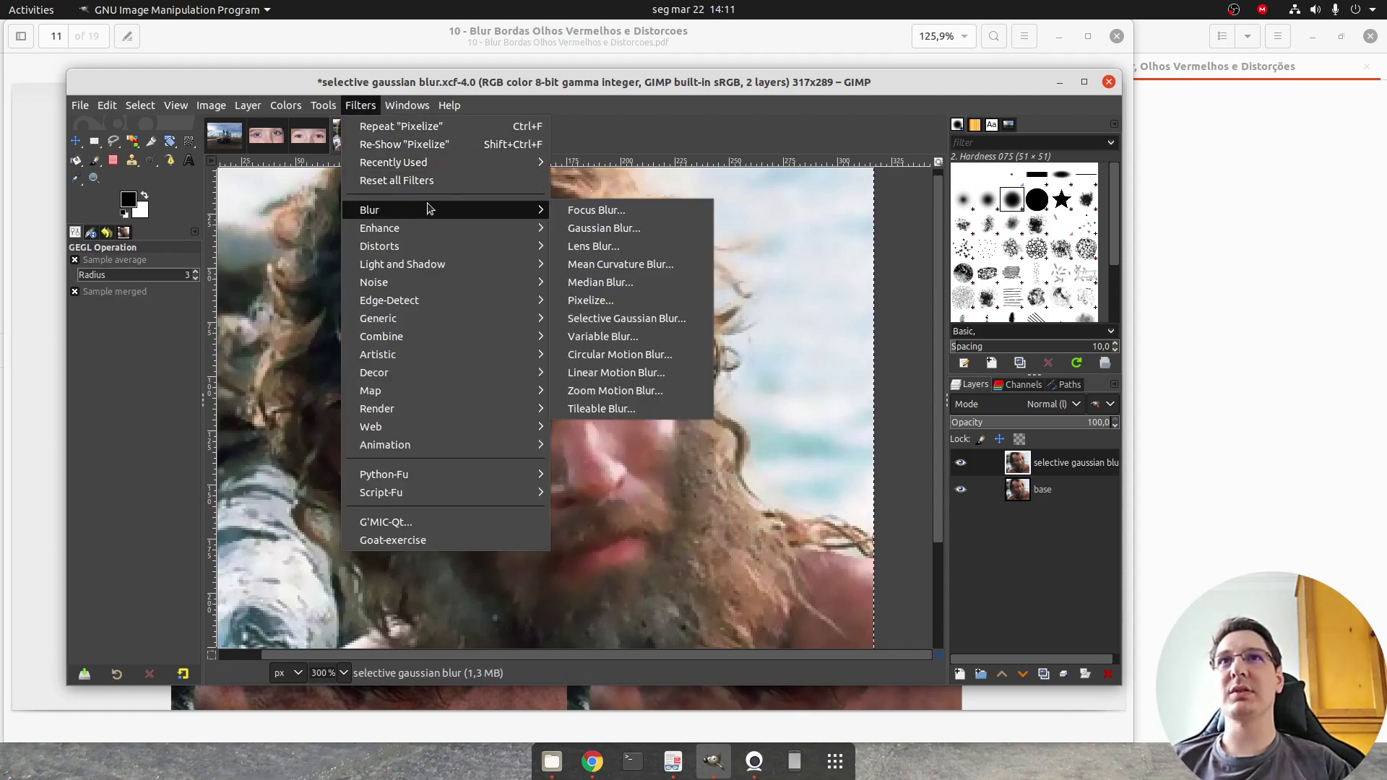
click(773, 84)
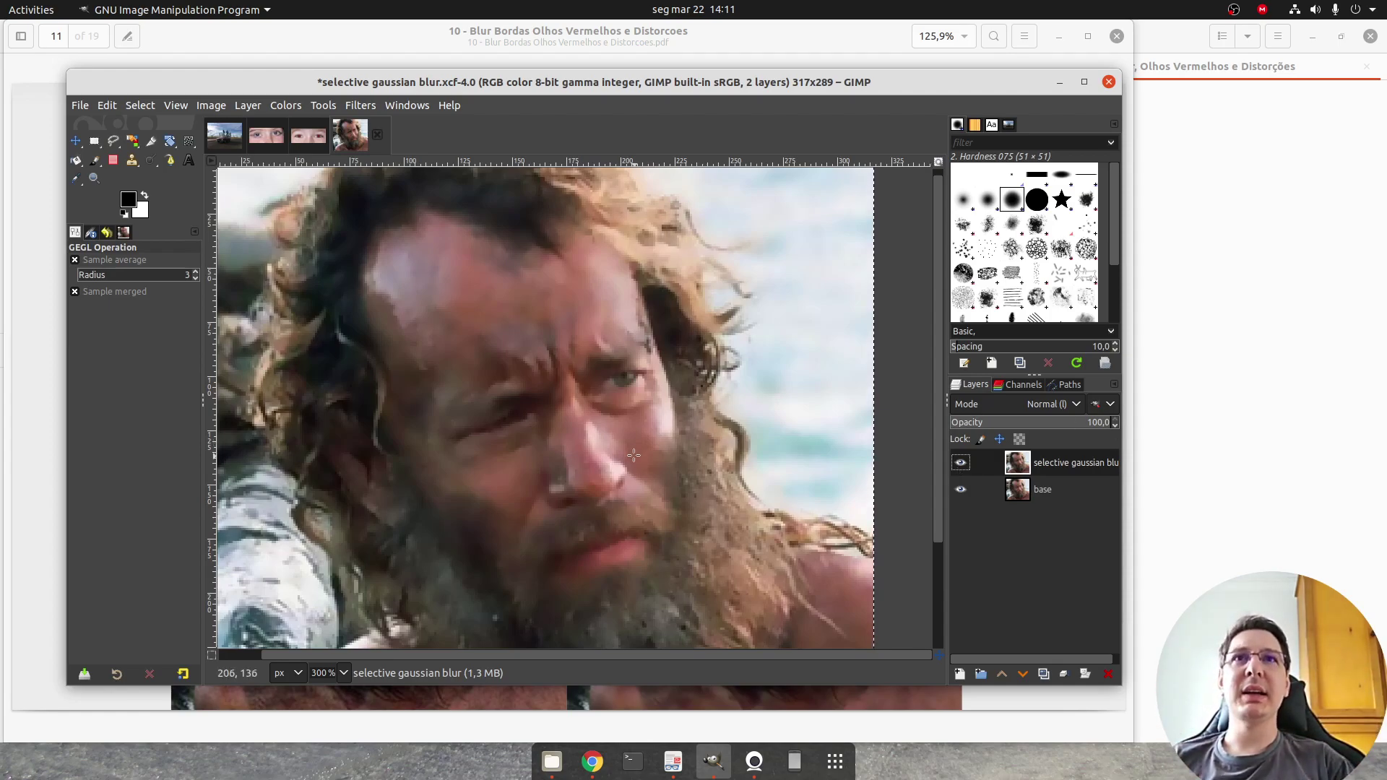
Compare the eye area up close with the selective gaussian blur layer hidden and shown, leaving the layer visible
scroll(622, 396, up, 3)
click(964, 463)
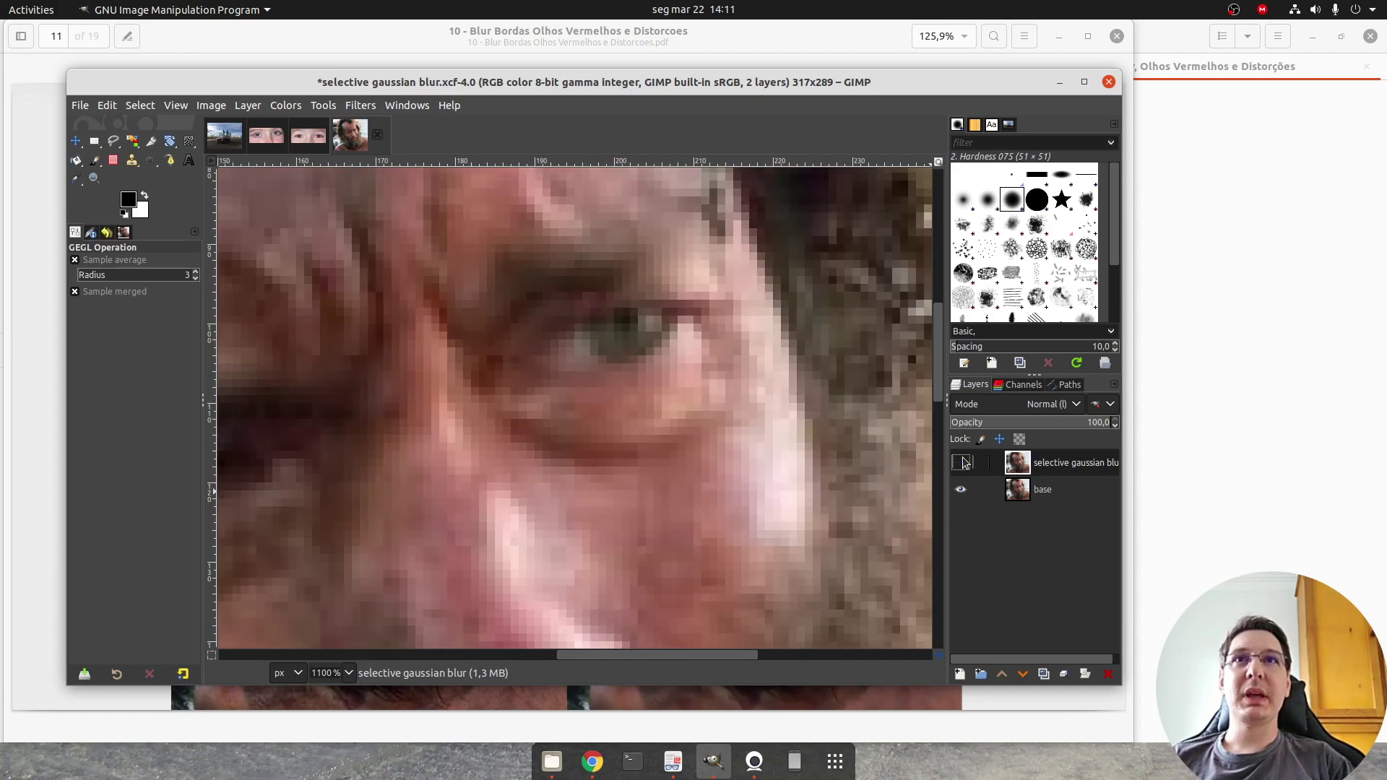
click(963, 462)
click(964, 462)
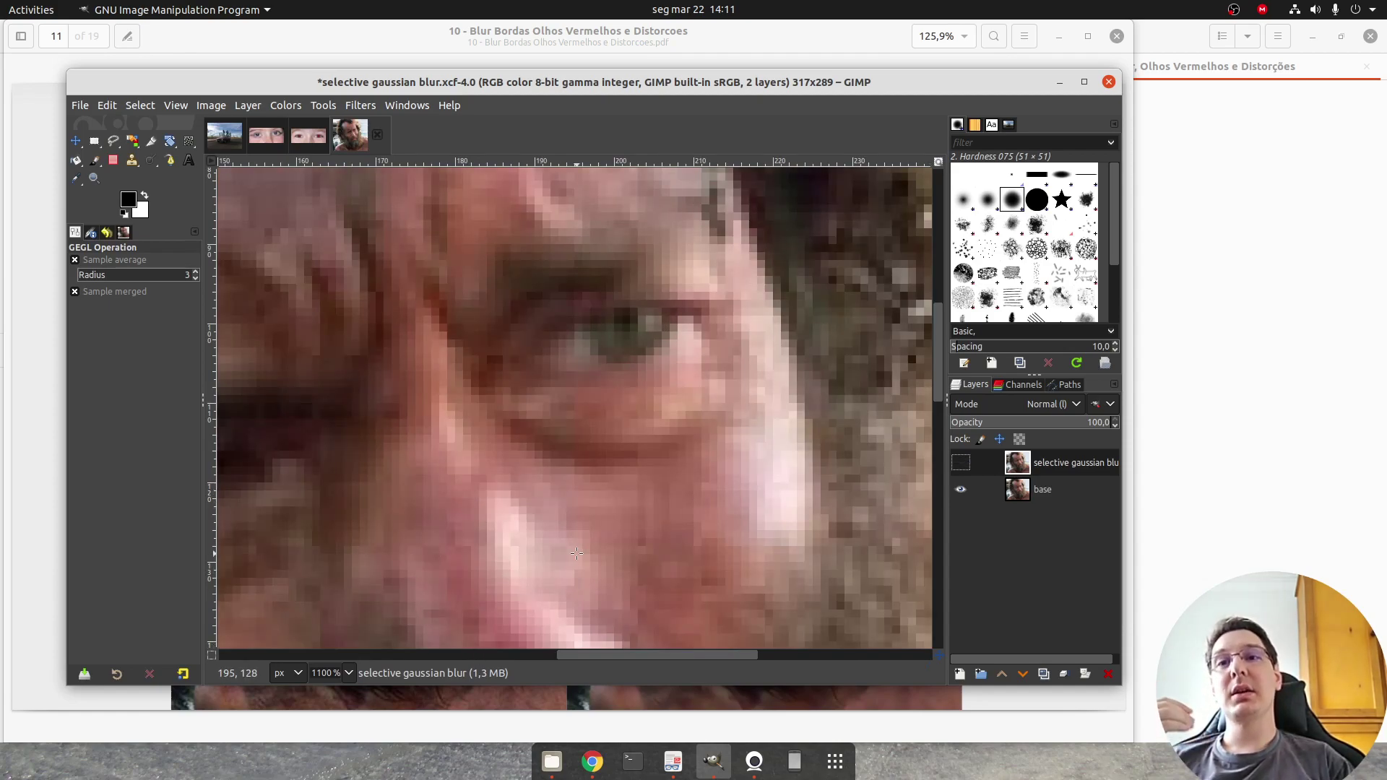
click(961, 462)
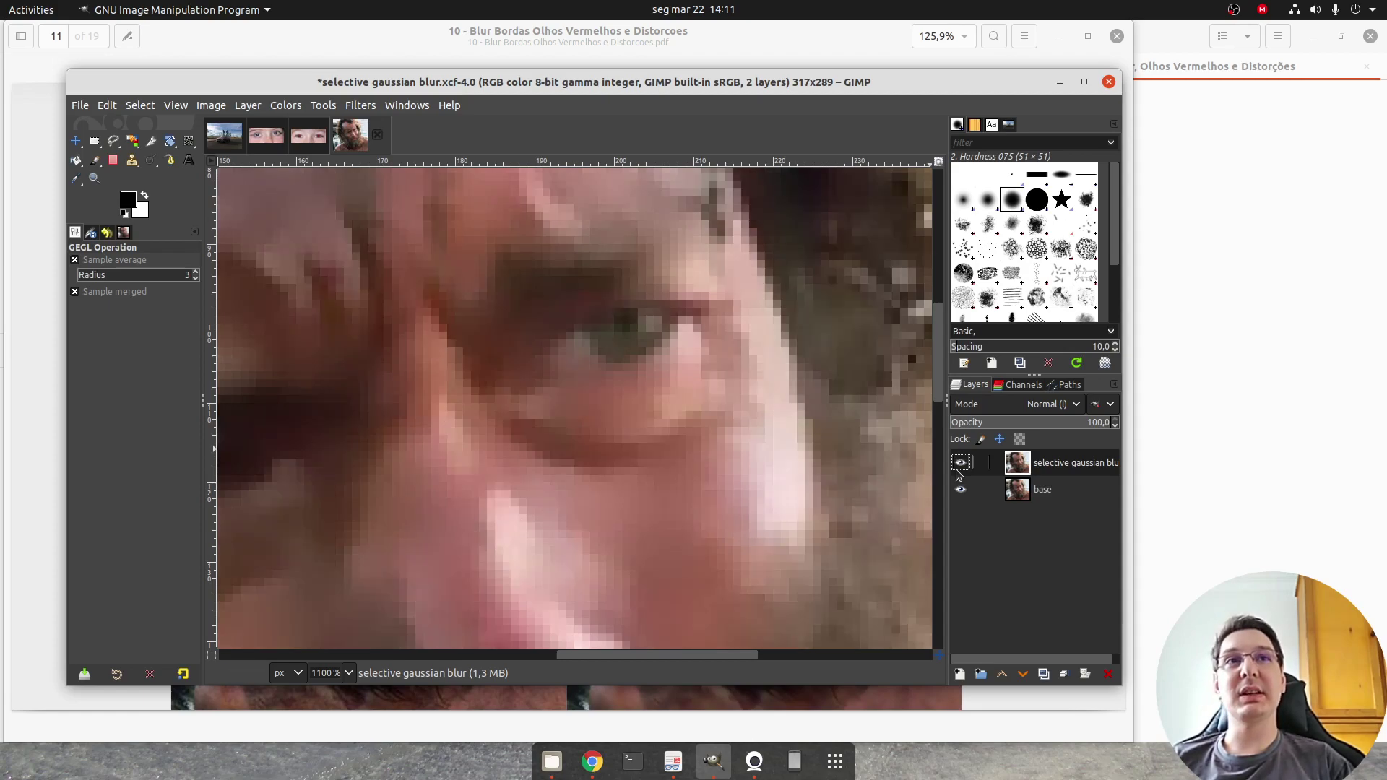
scroll(584, 403, down, 5)
scroll(585, 402, down, 5)
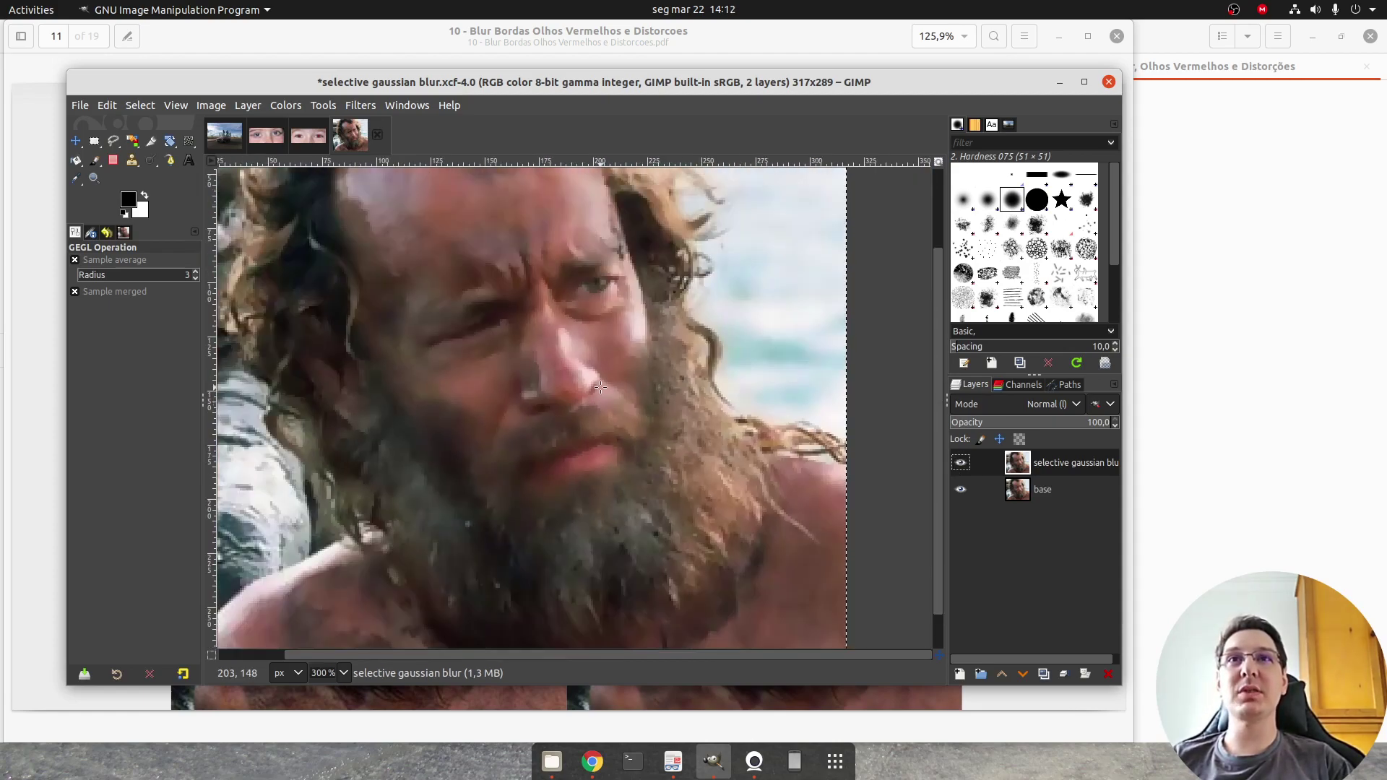
scroll(619, 458, up, 2)
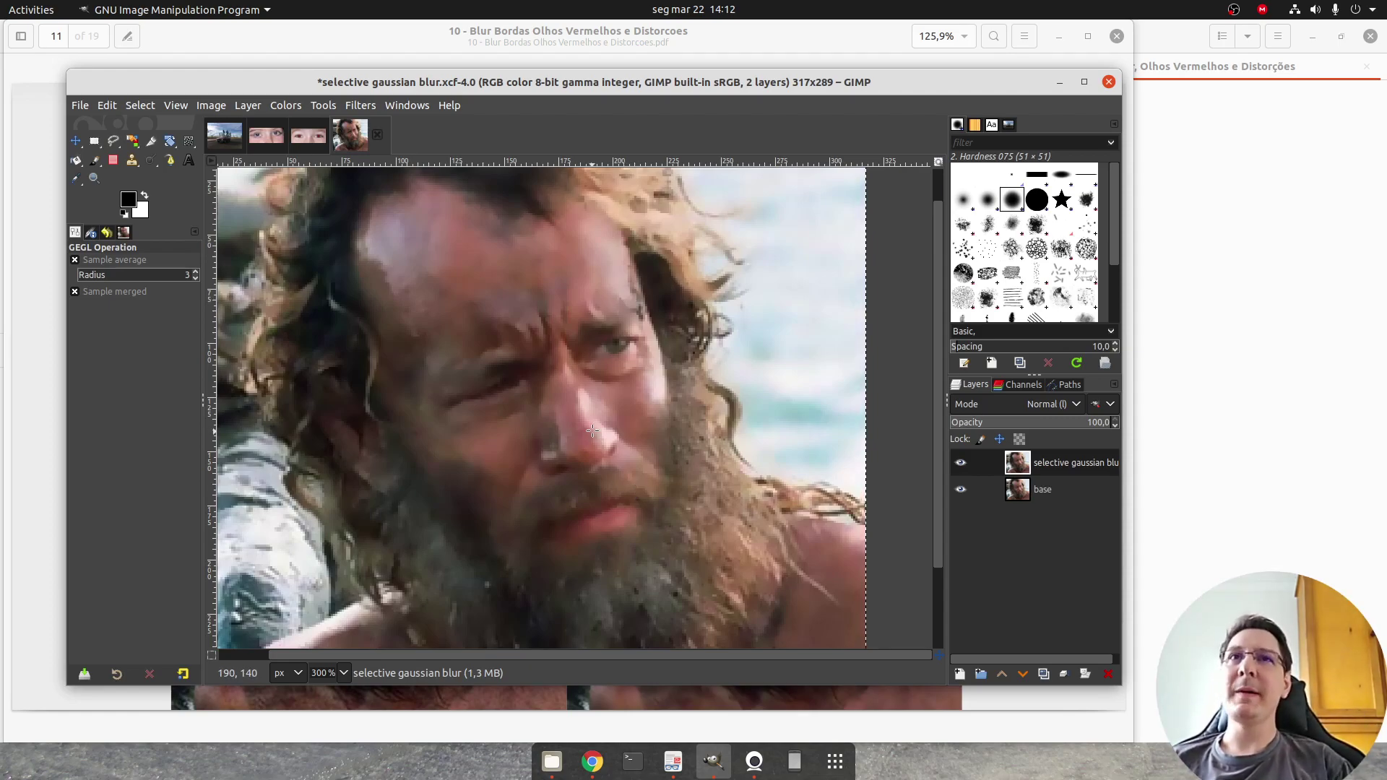
Switch to the PDF slides in Document Viewer and advance to slide 14 with the distortion examples
key(alt+Tab)
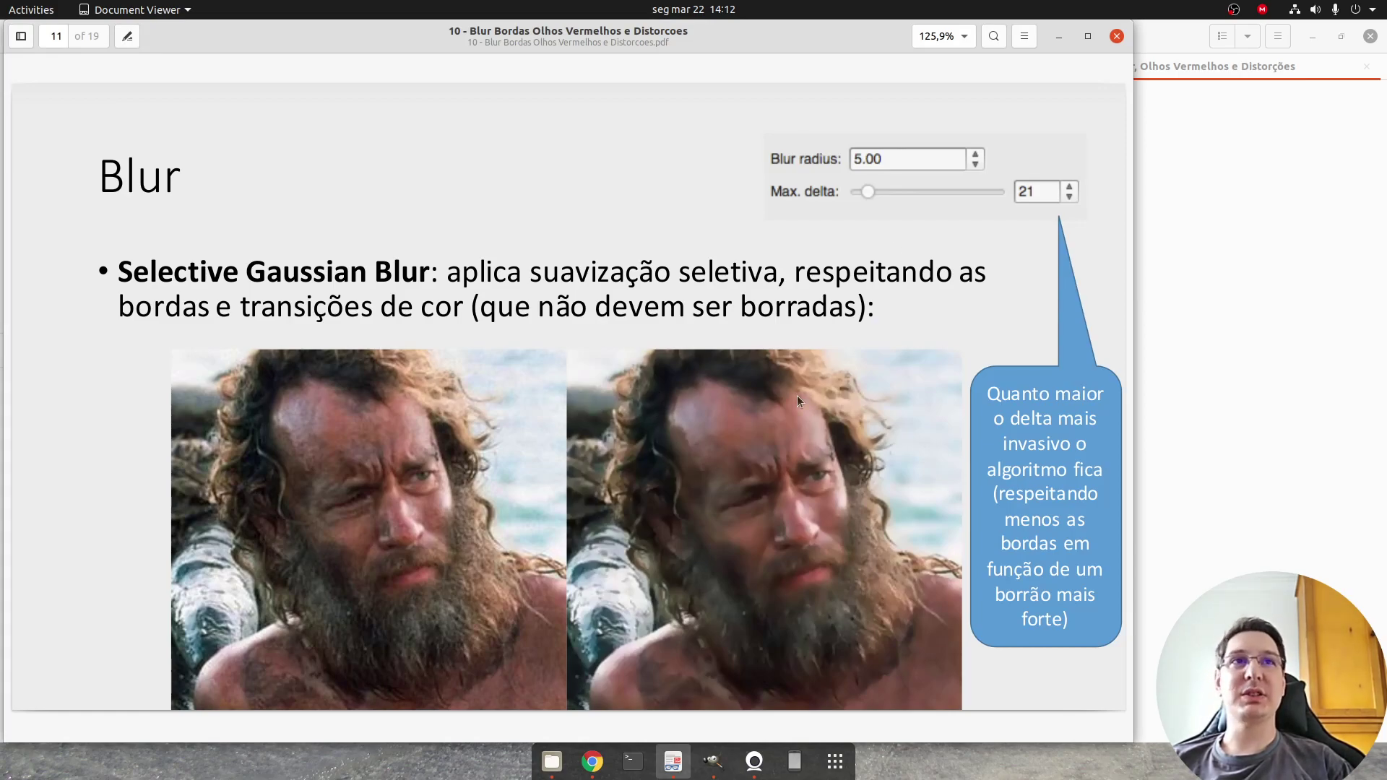
key(Right)
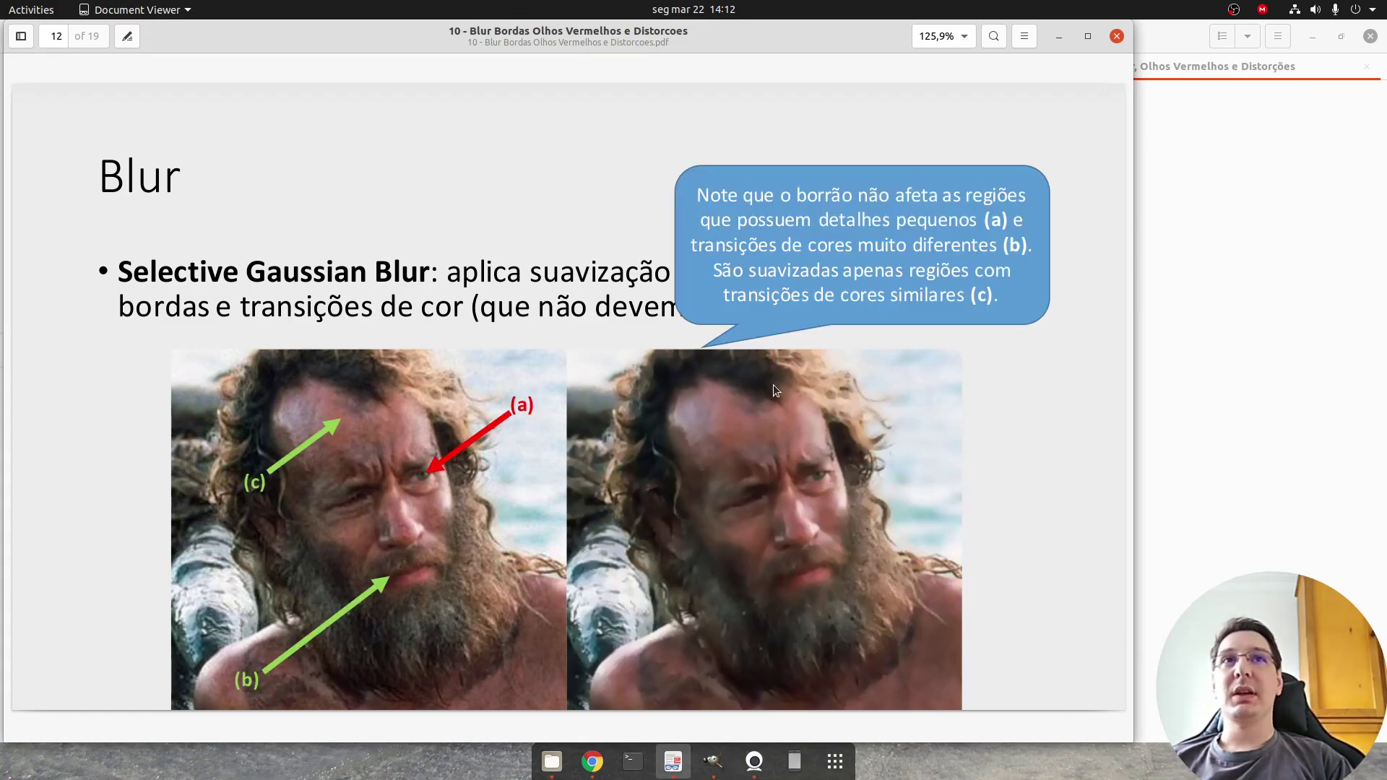
key(Right)
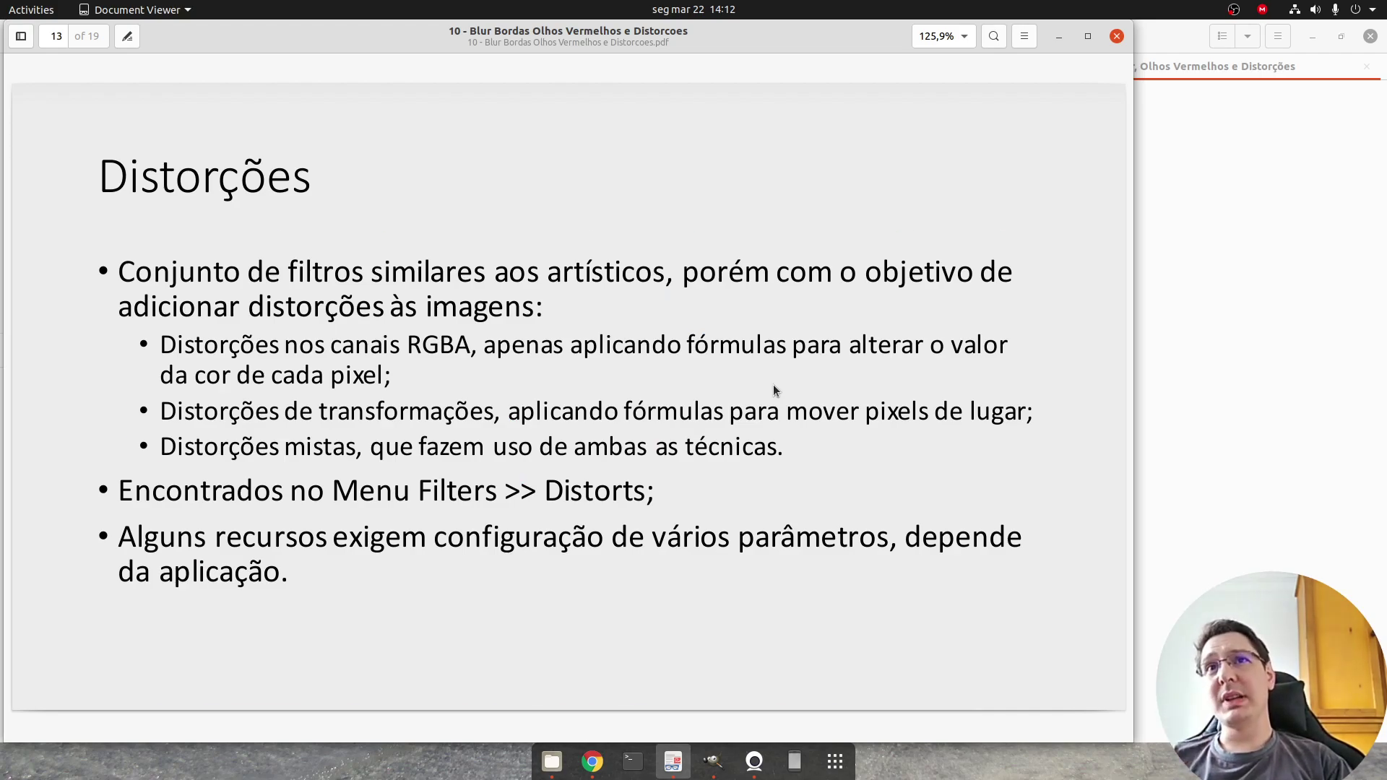
key(Right)
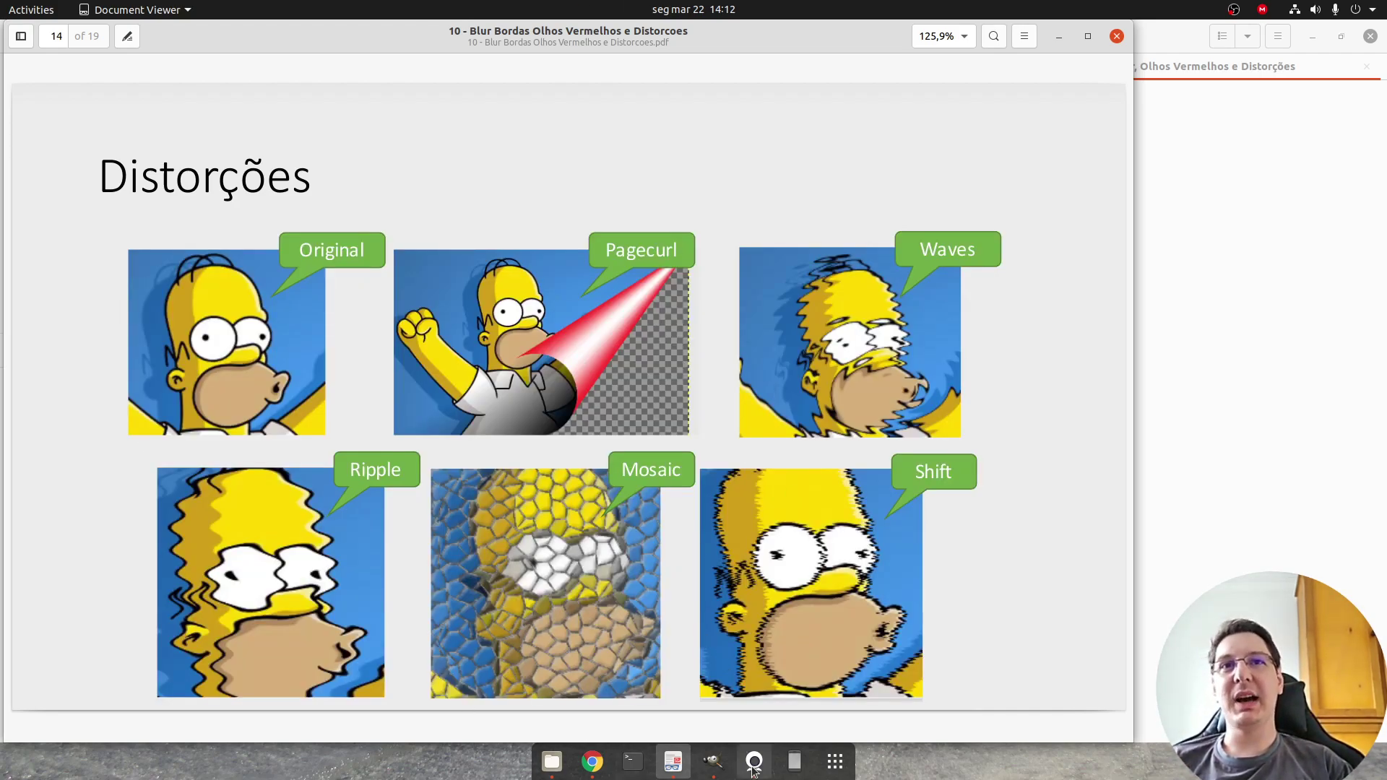
Return to GIMP, bring up exemplos de blur.xcf, try the Ripple distortion on the base copy layer with amplitude 22.9, and cancel it
click(713, 761)
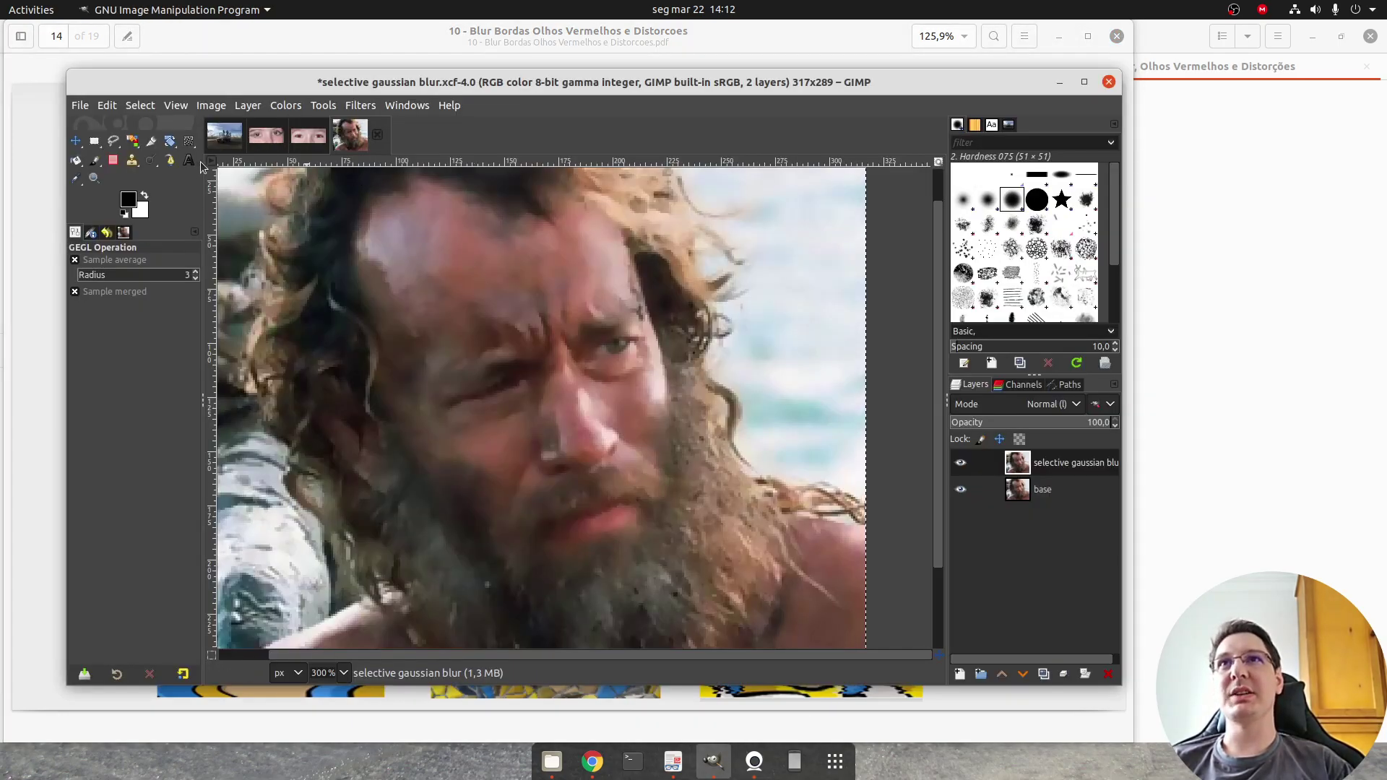
click(224, 135)
click(360, 106)
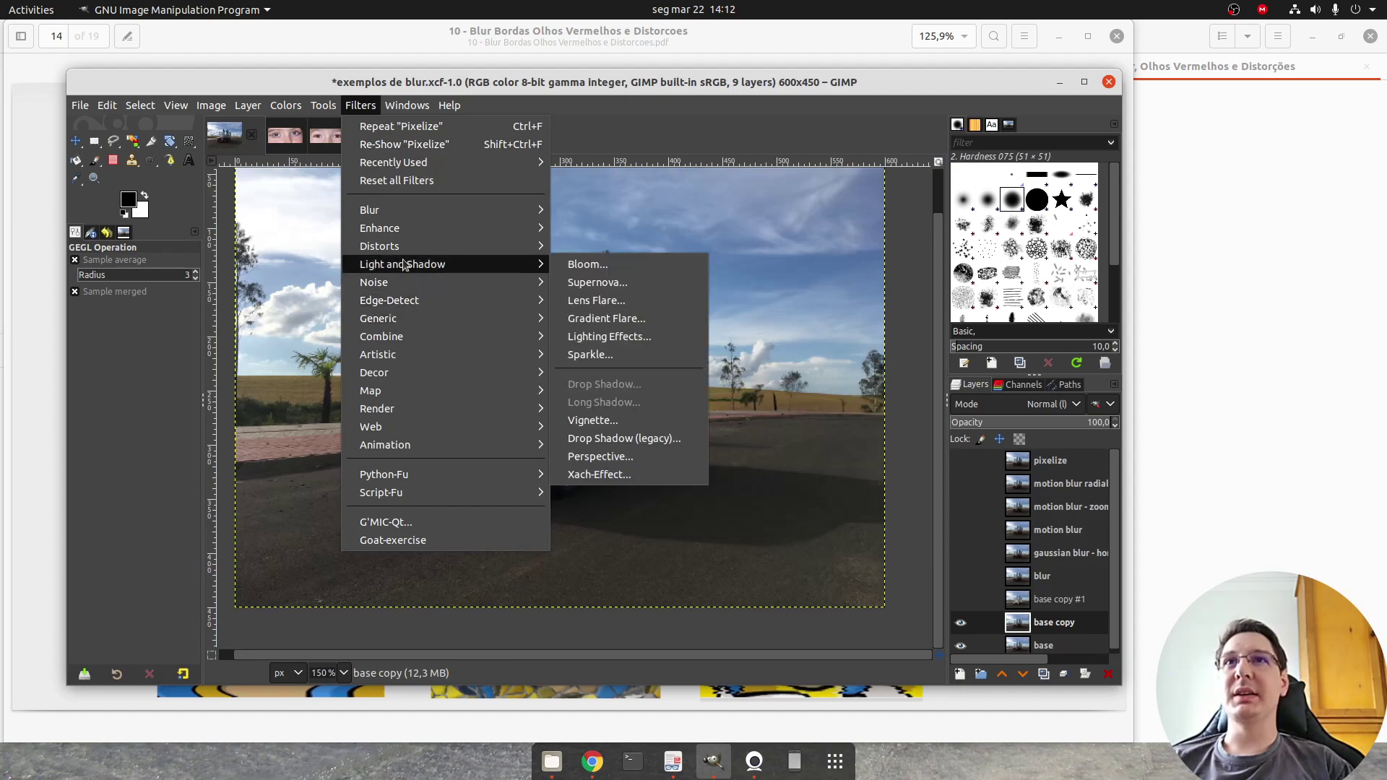
mouse_move(403, 247)
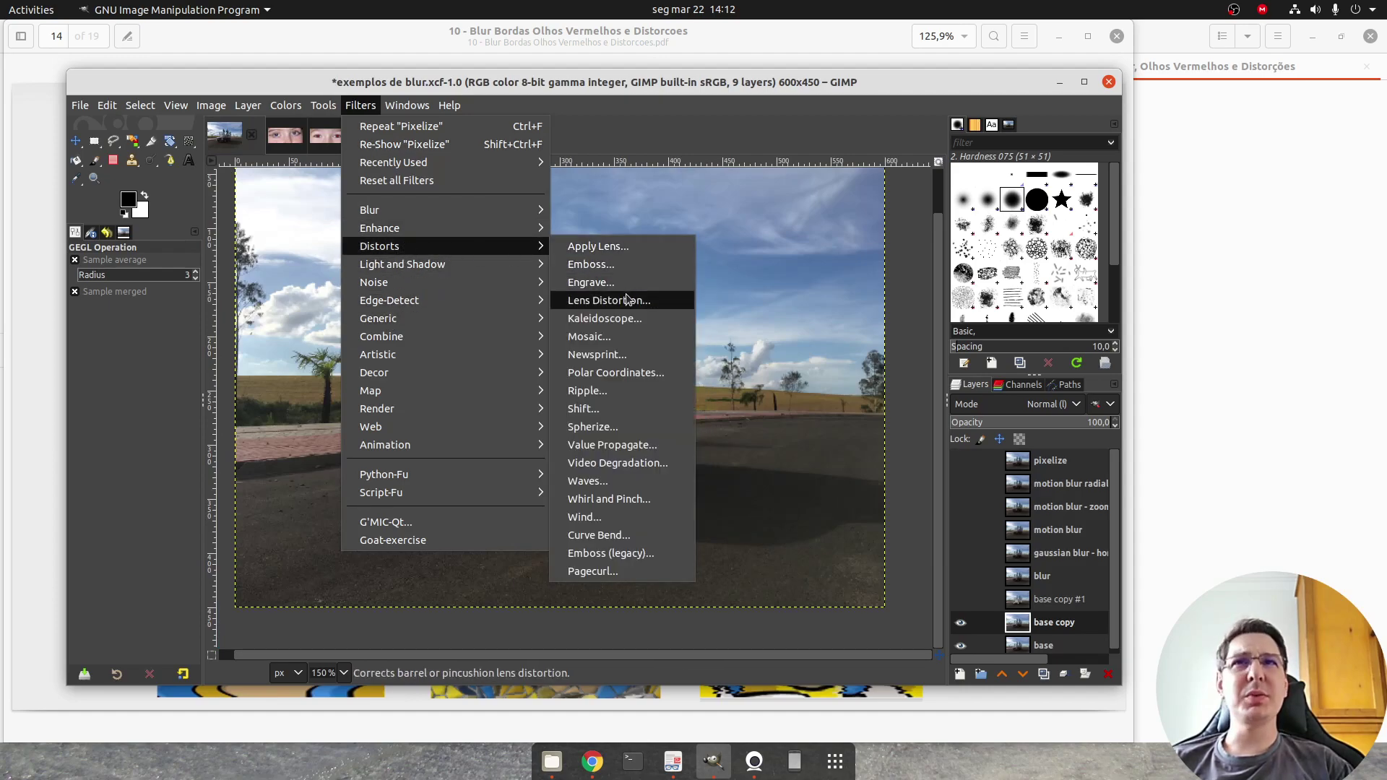
click(612, 392)
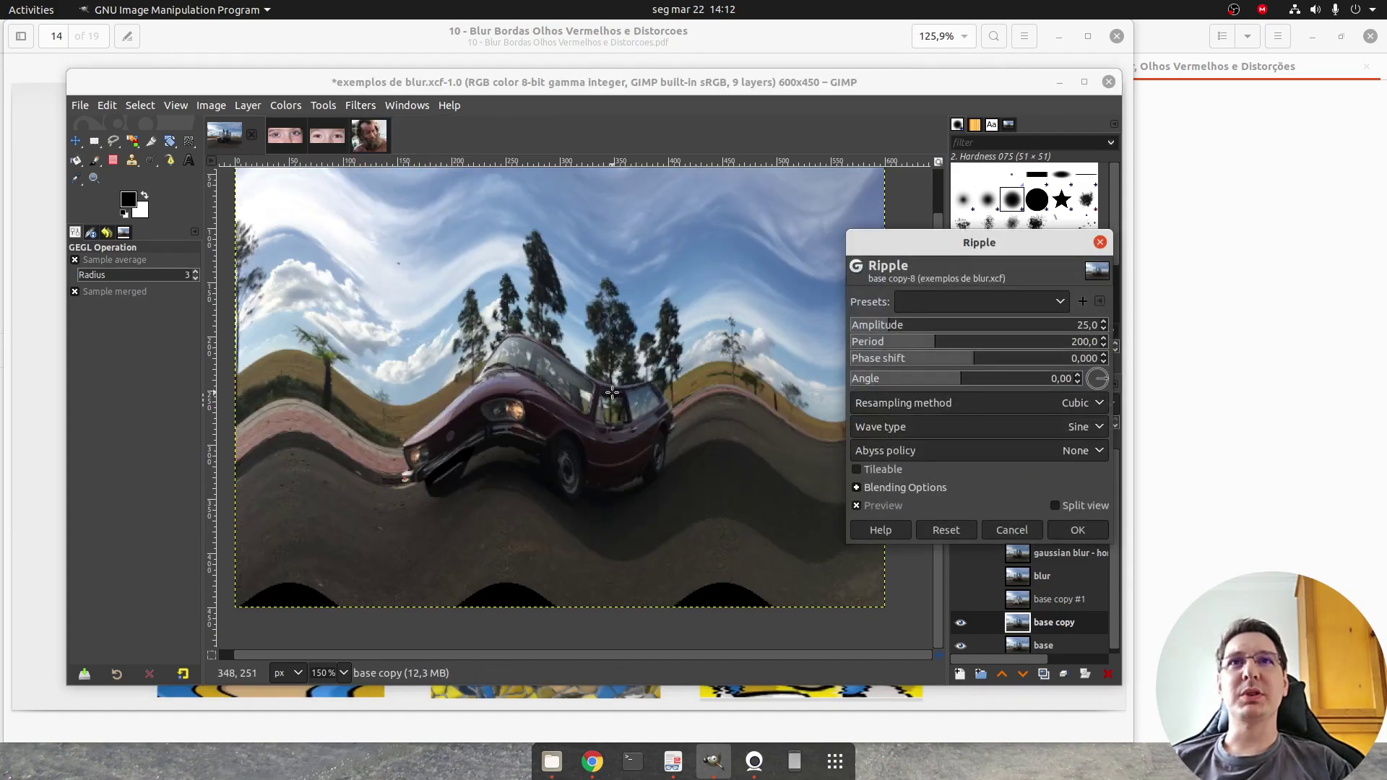
mouse_move(888, 320)
mouse_down()
mouse_move(848, 330)
mouse_move(888, 340)
mouse_up()
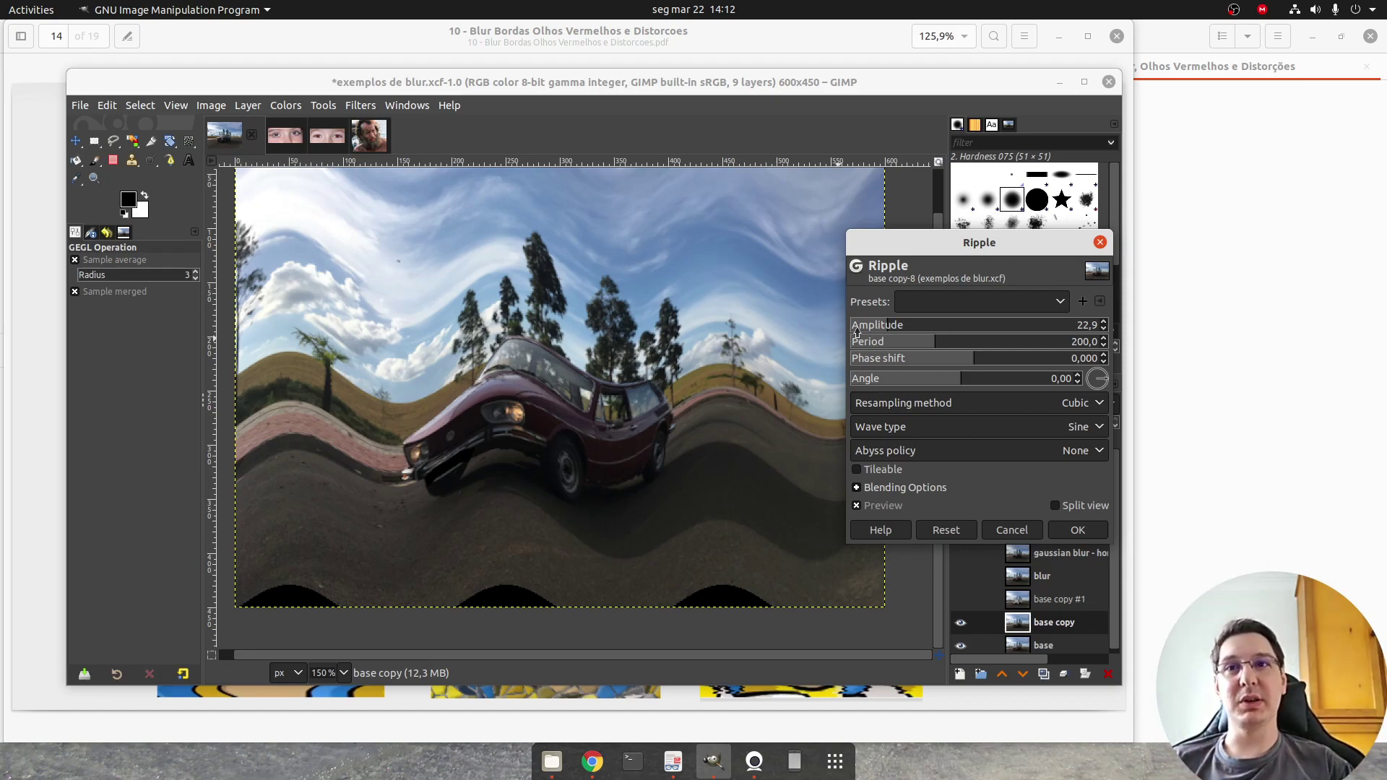
click(1015, 532)
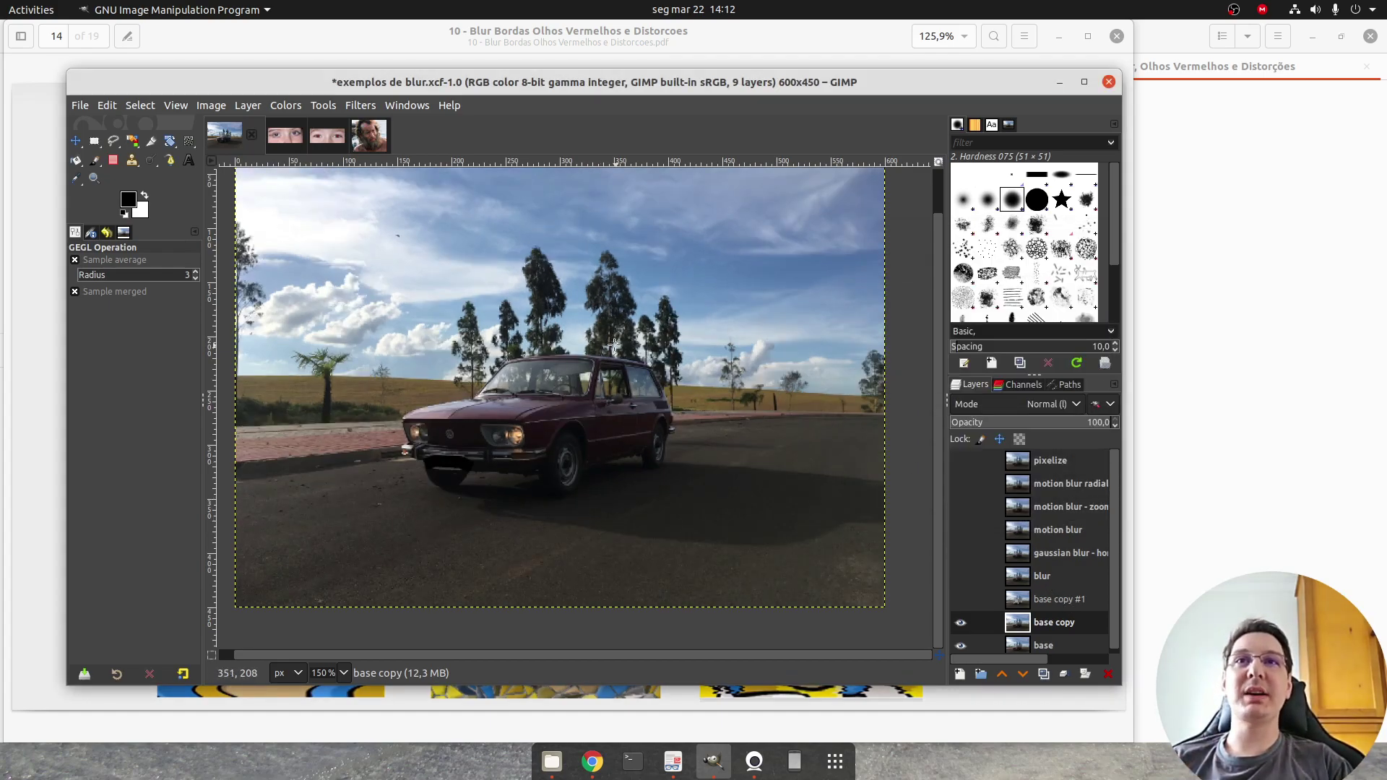
Switch to the PDF slides in Document Viewer and advance to slide 15 on red eye removal
key(alt+Tab)
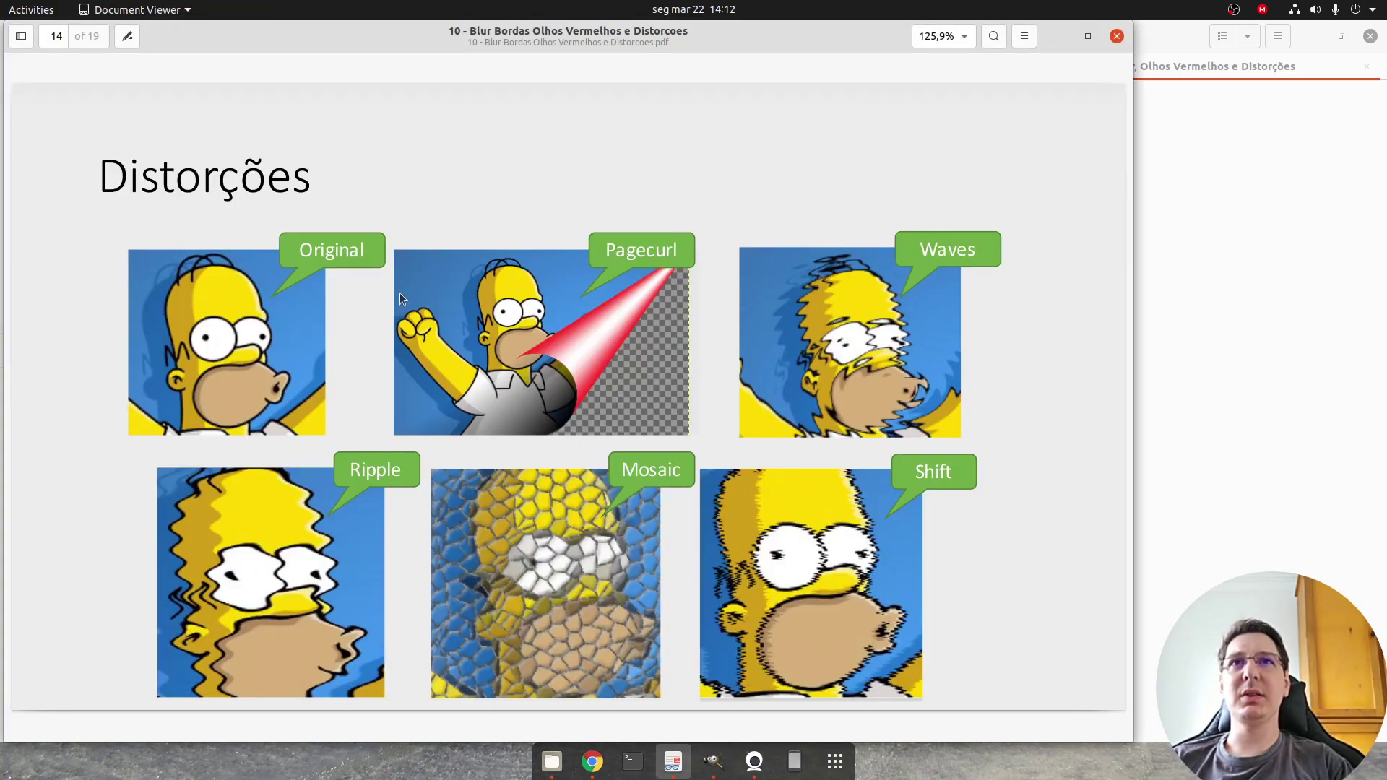
key(Page_Down)
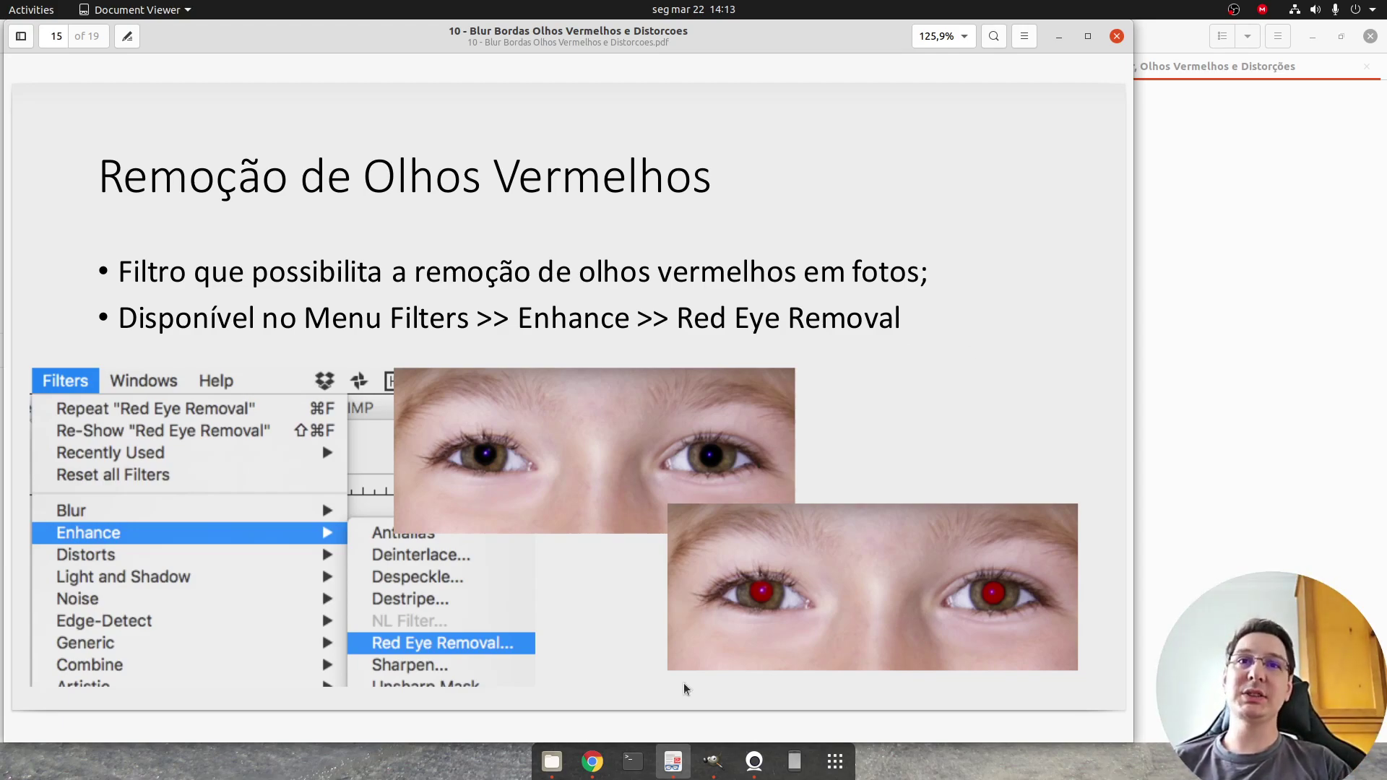
click(592, 761)
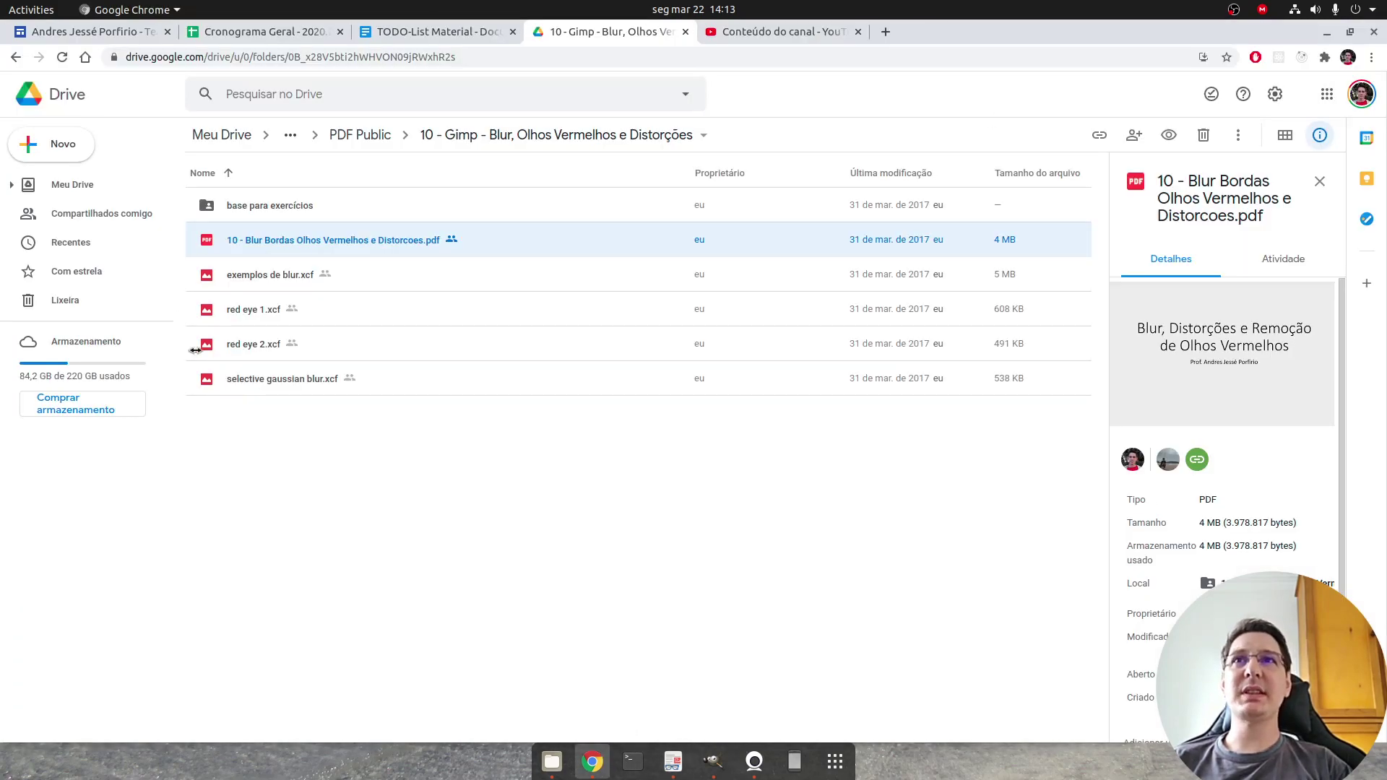
click(713, 761)
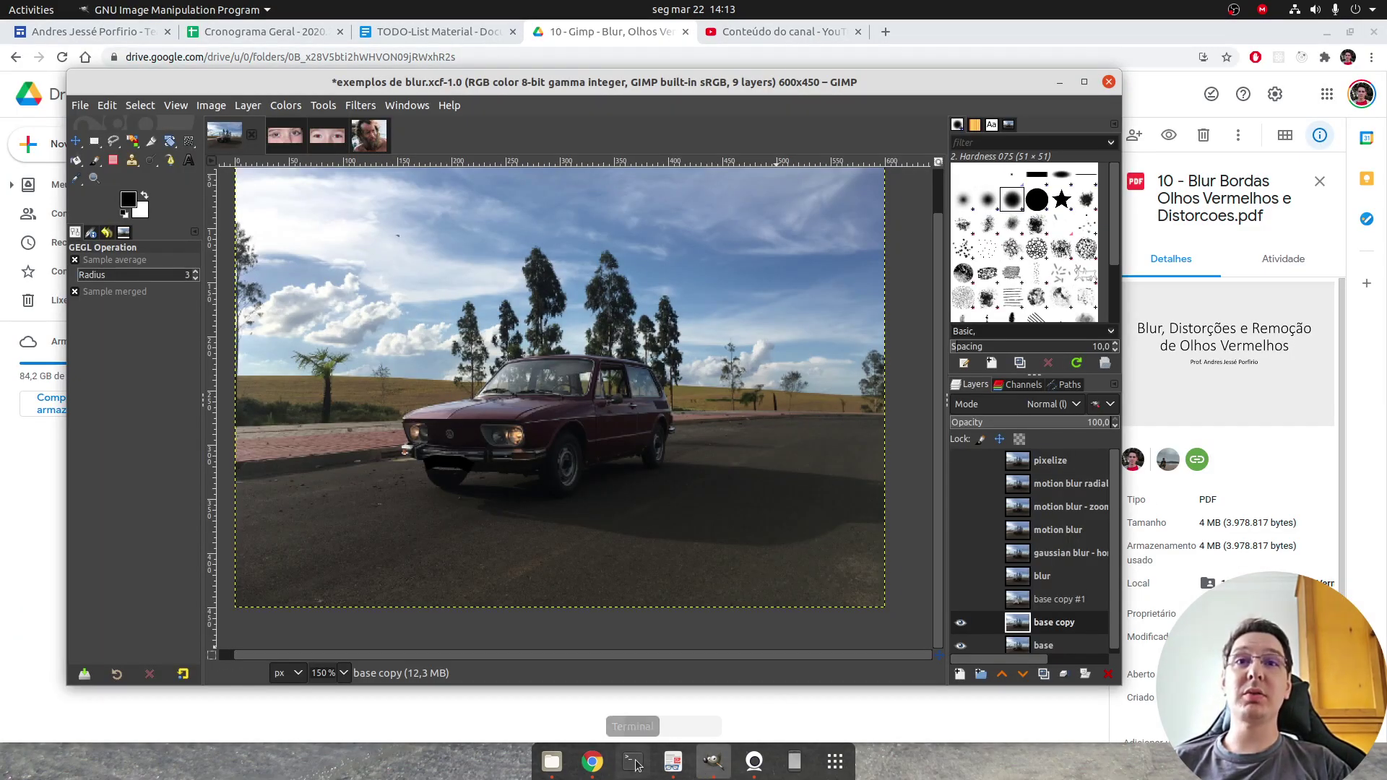
click(592, 761)
click(552, 761)
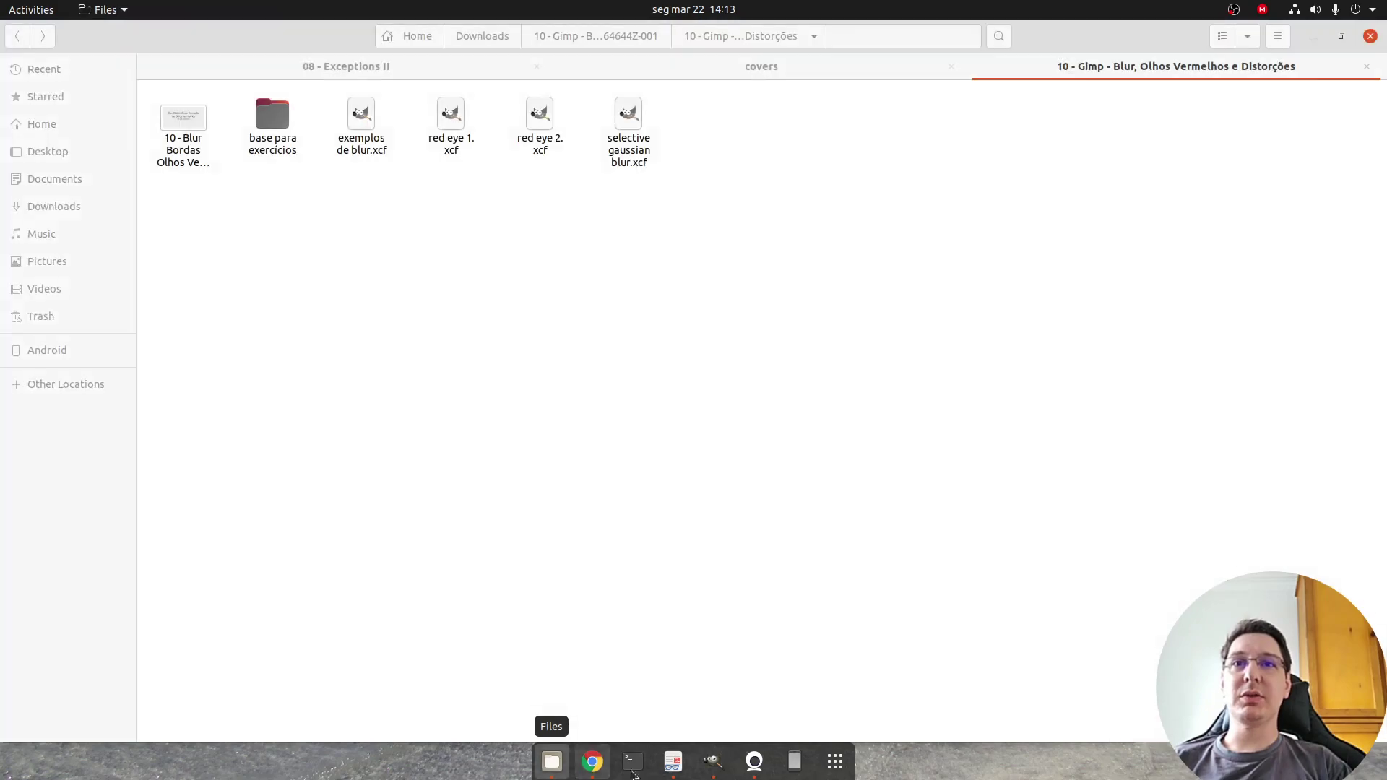
Switch to GIMP, bring up red eye 2.xcf, and show and hide its red eye removed layer
click(713, 761)
click(280, 137)
click(330, 141)
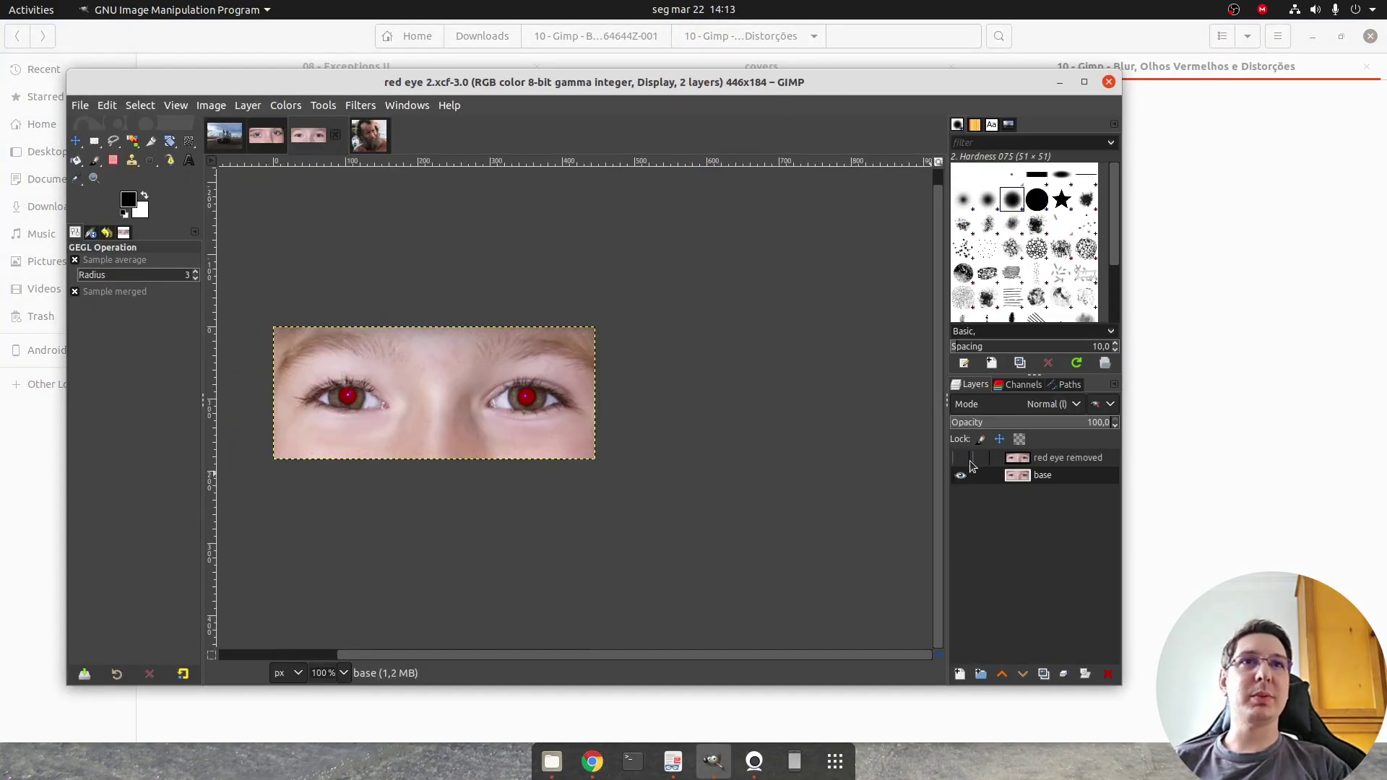
click(961, 458)
click(962, 458)
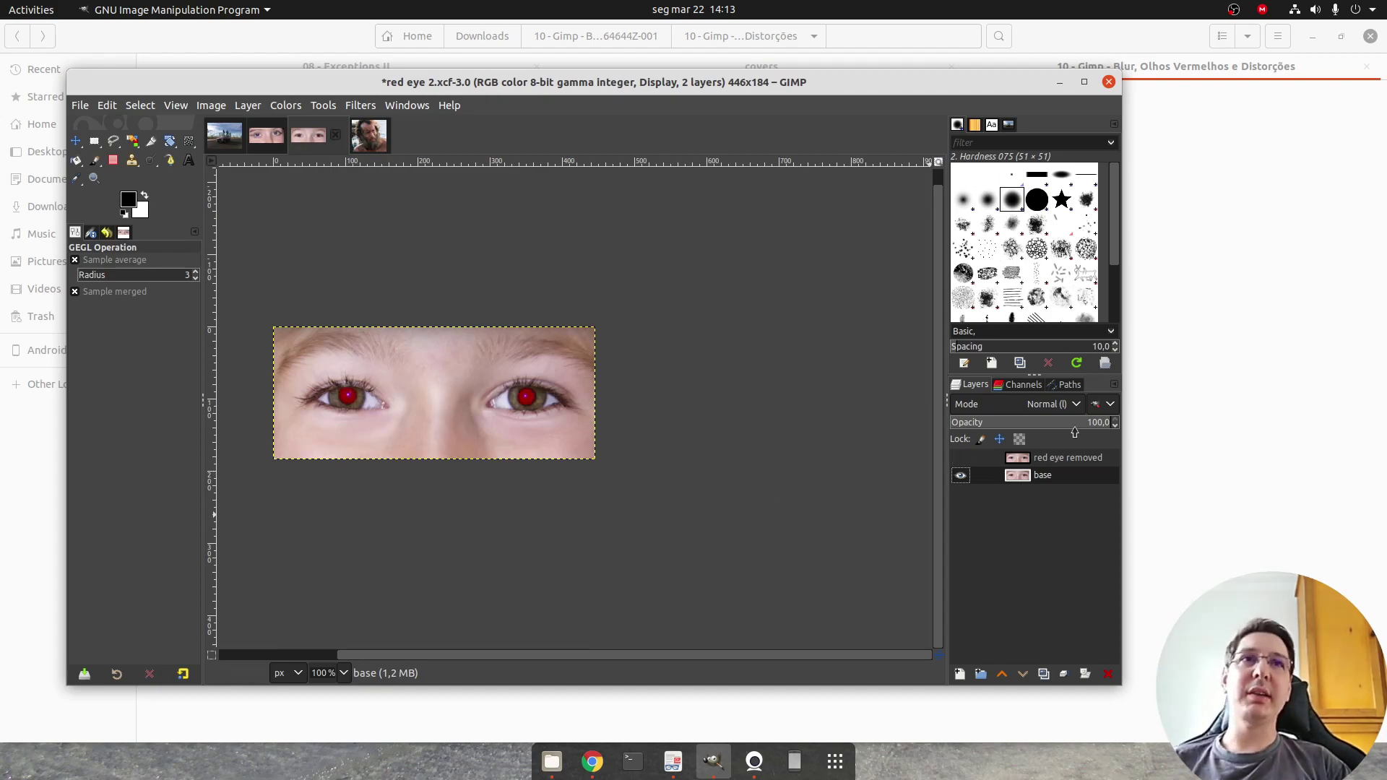
Try the Red Eye Removal filter on the base layer with threshold values such as 0.800 and 0.363, and cancel it
click(361, 105)
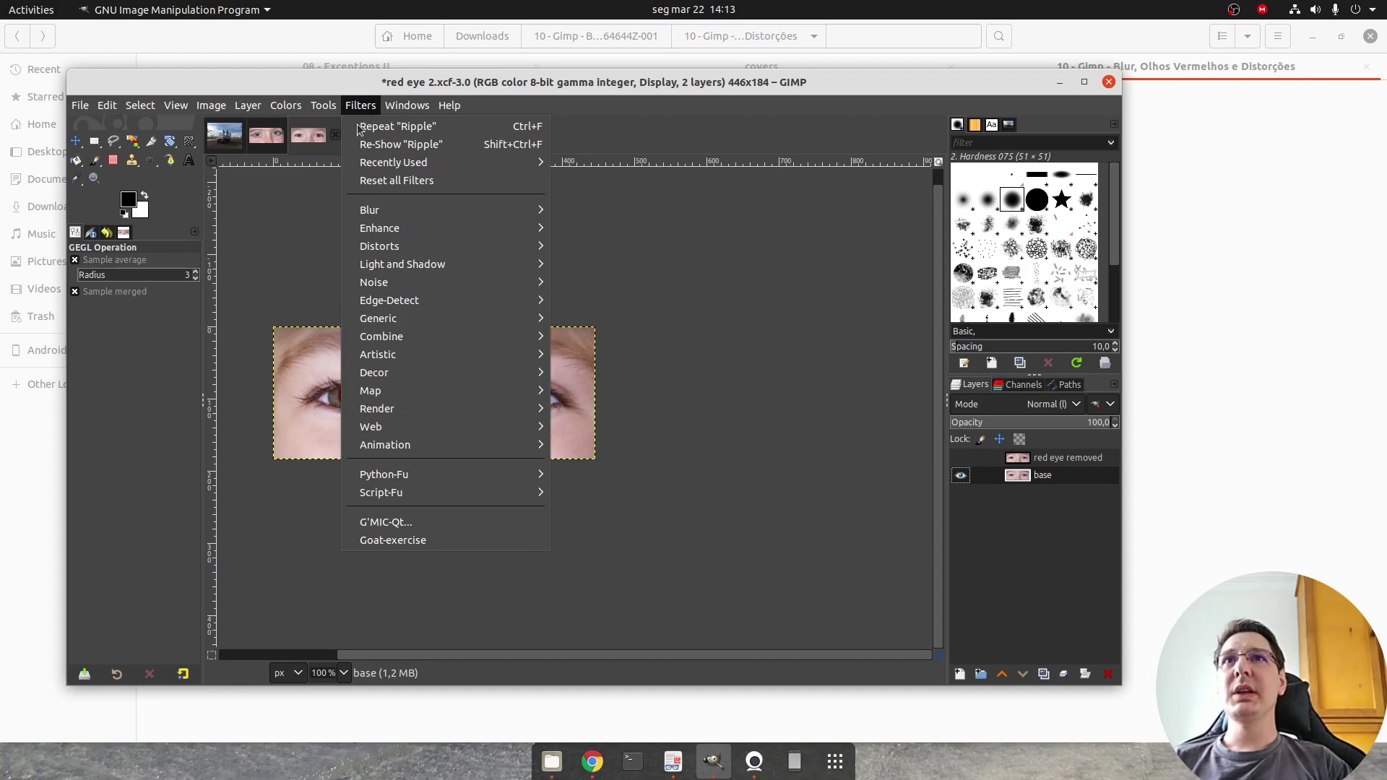
mouse_move(429, 250)
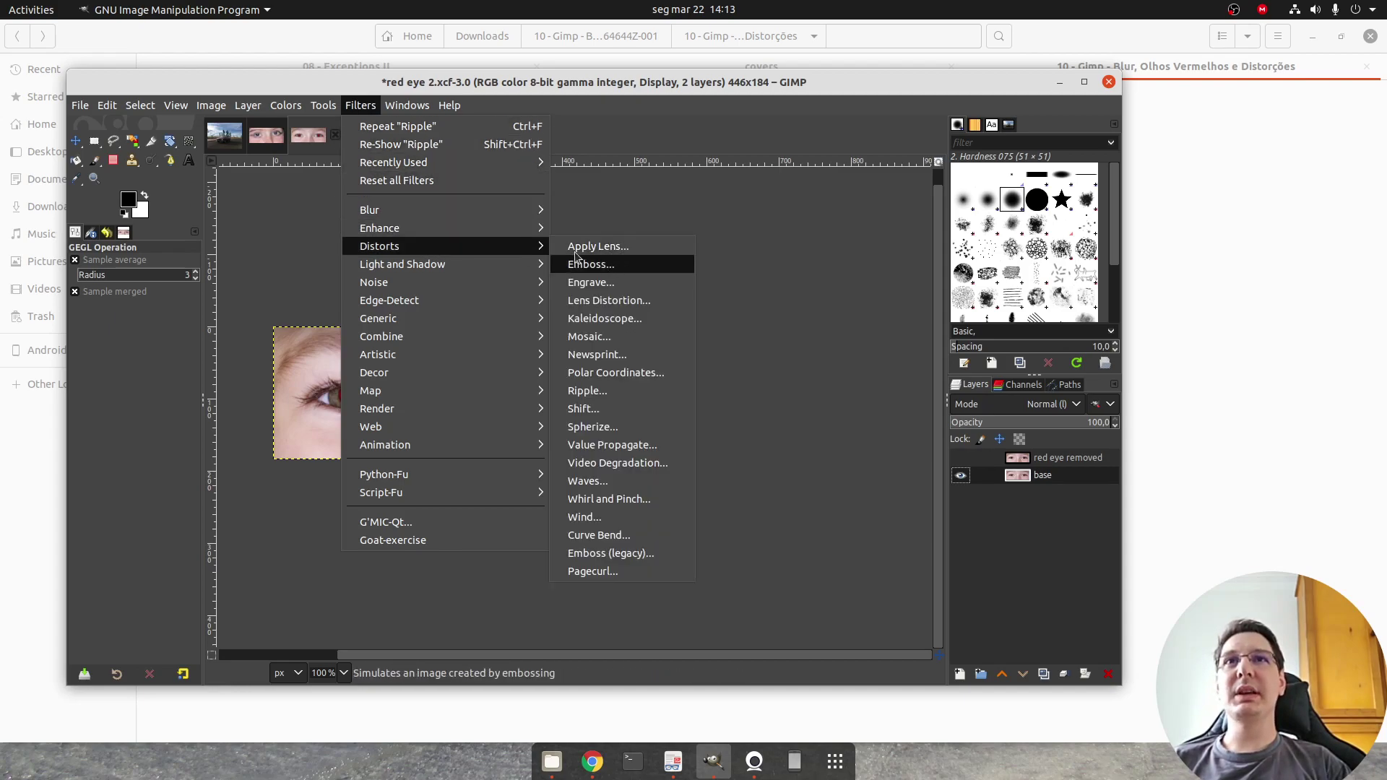
mouse_move(375, 236)
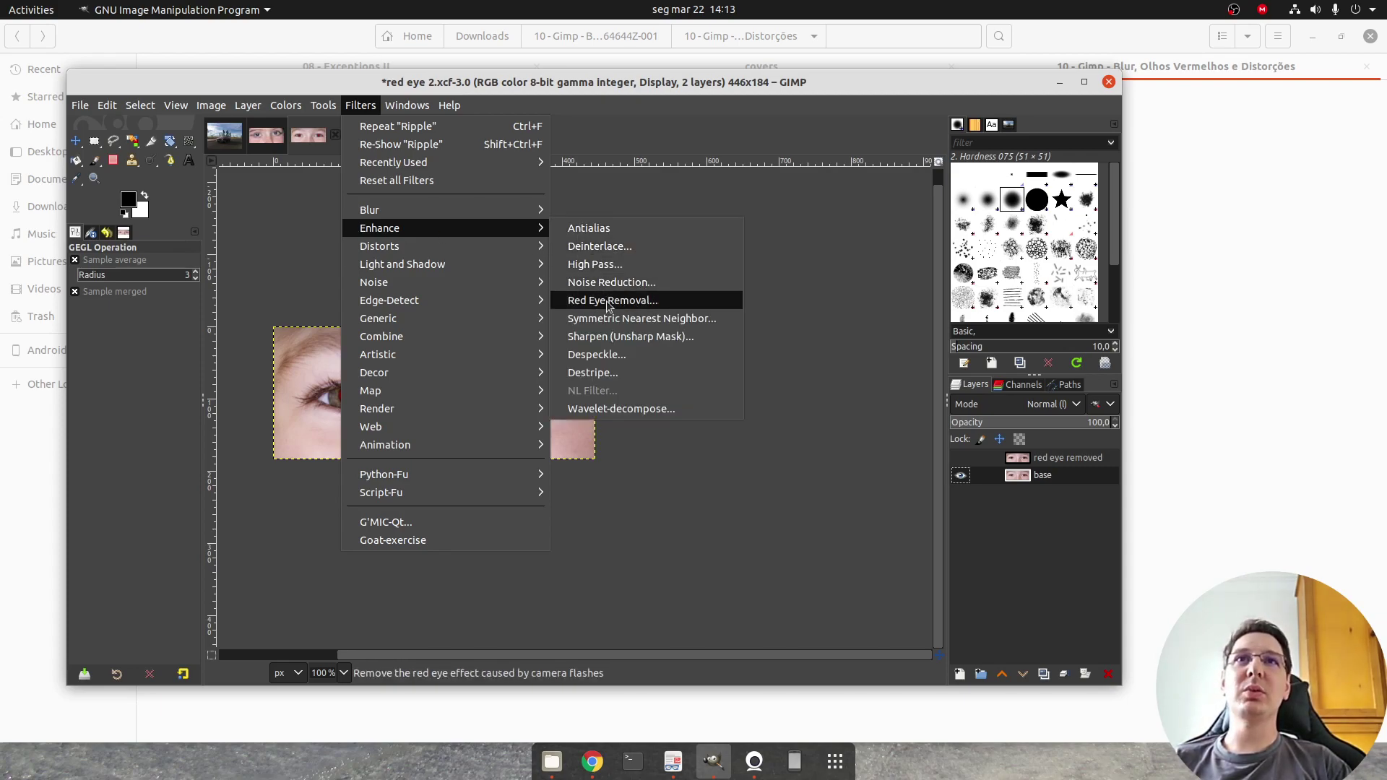
click(651, 302)
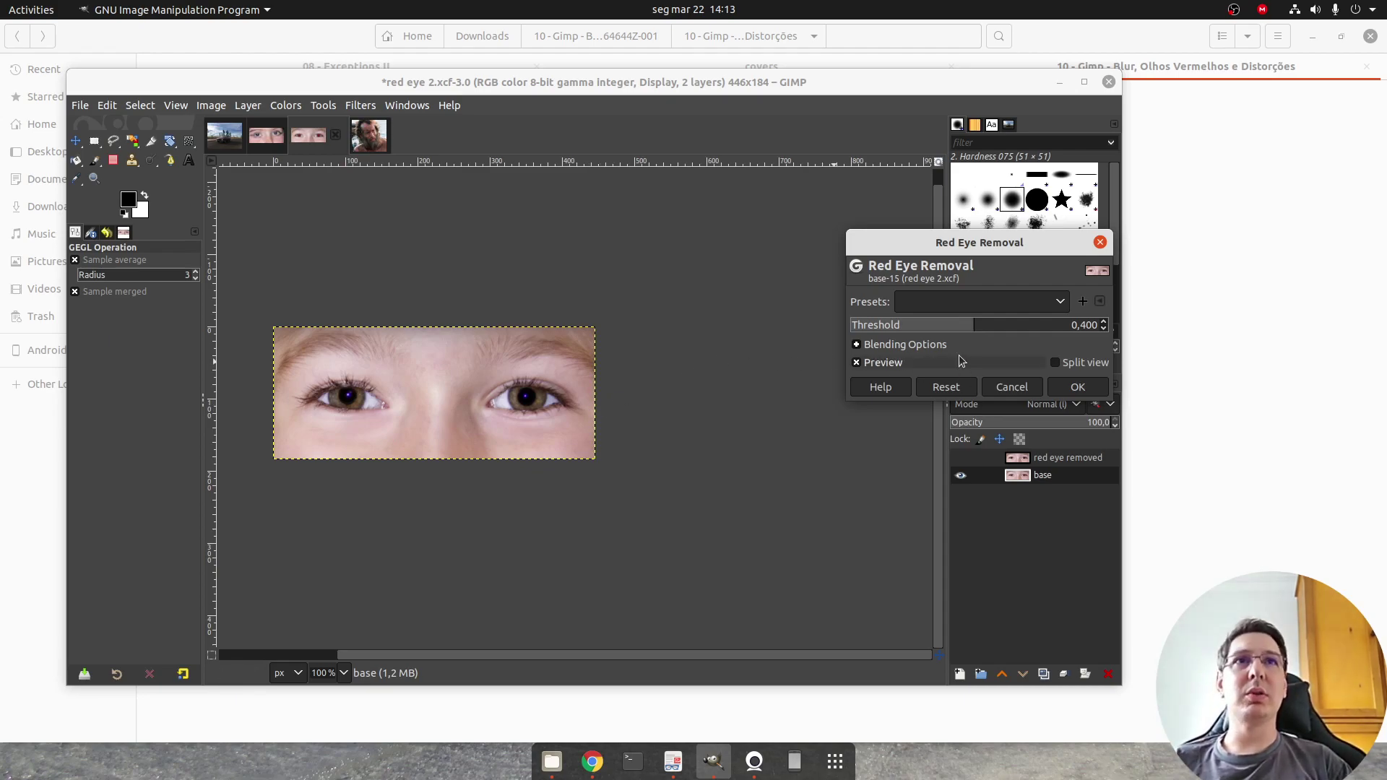
drag(972, 329, 1075, 366)
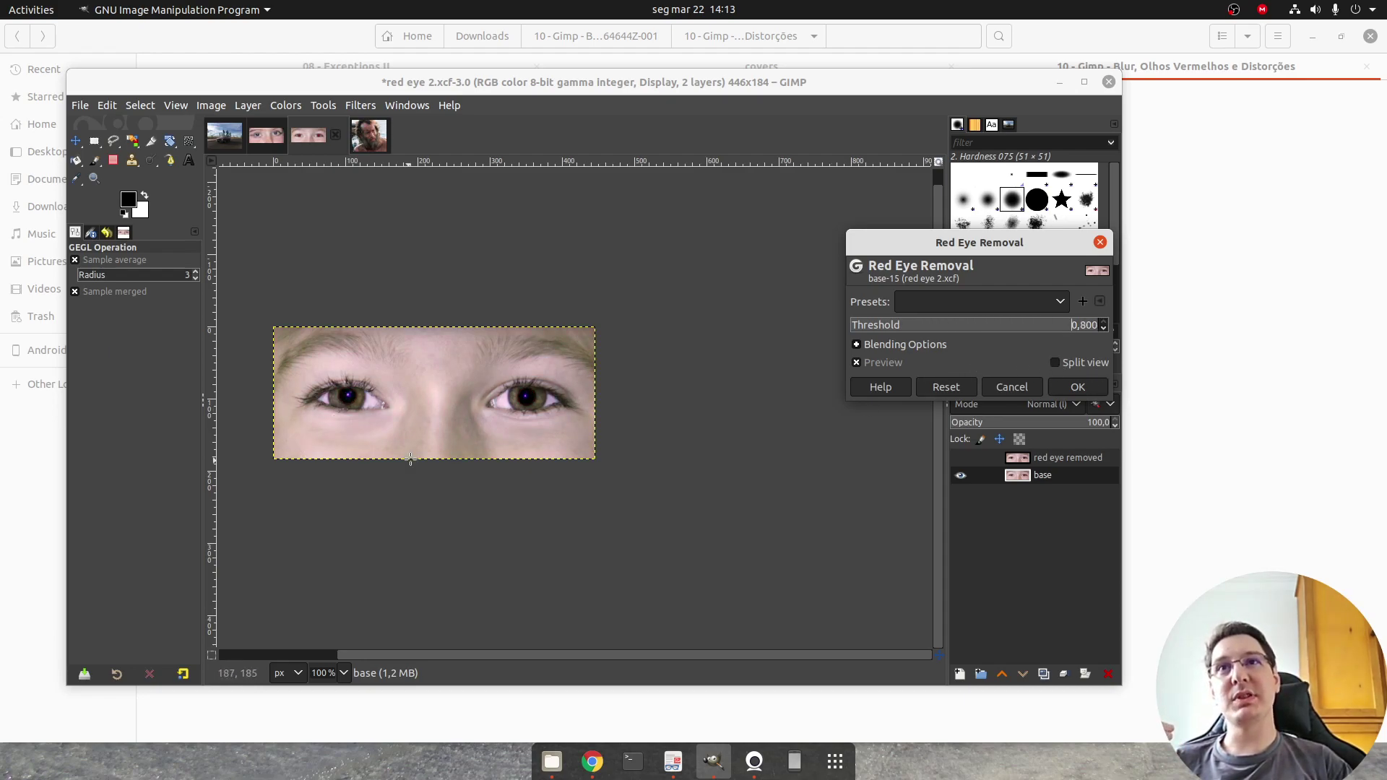
click(1069, 326)
drag(1097, 351, 963, 383)
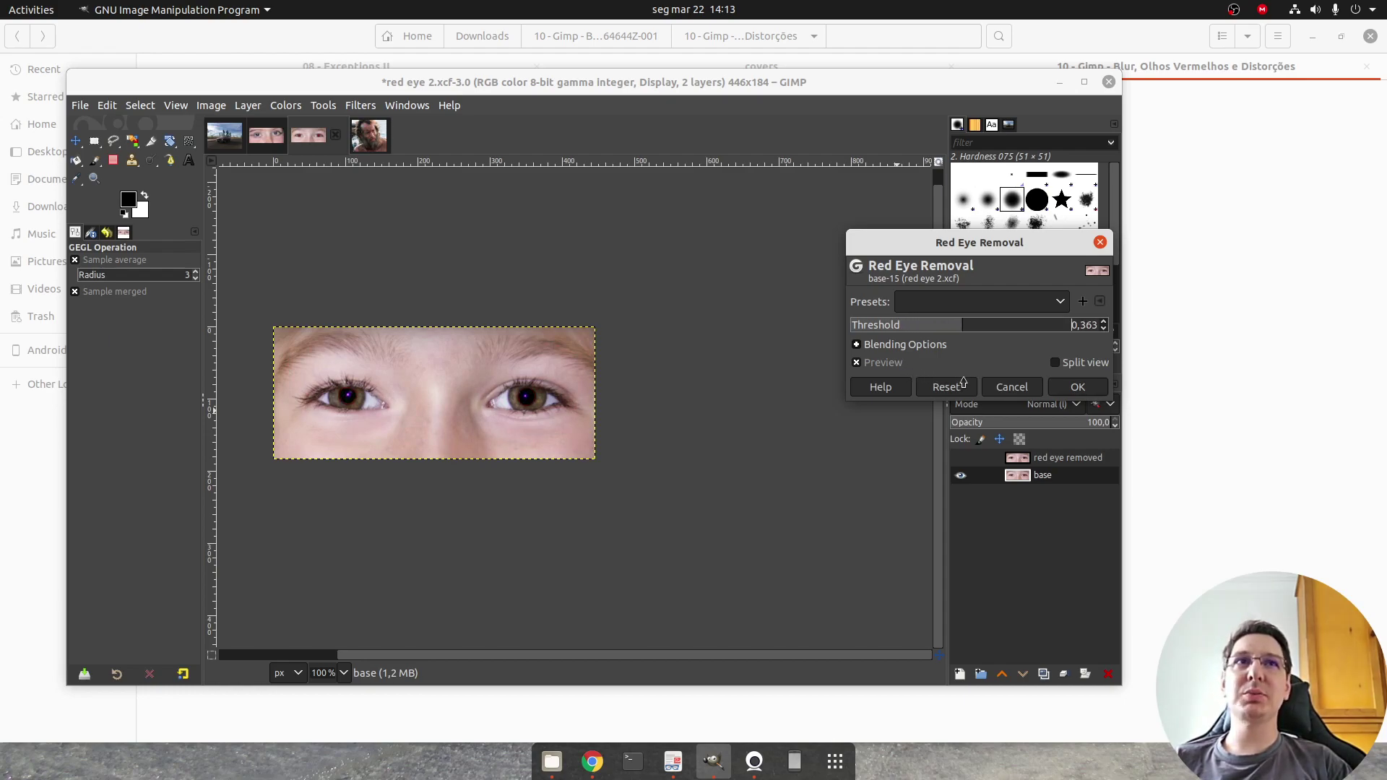
click(1010, 390)
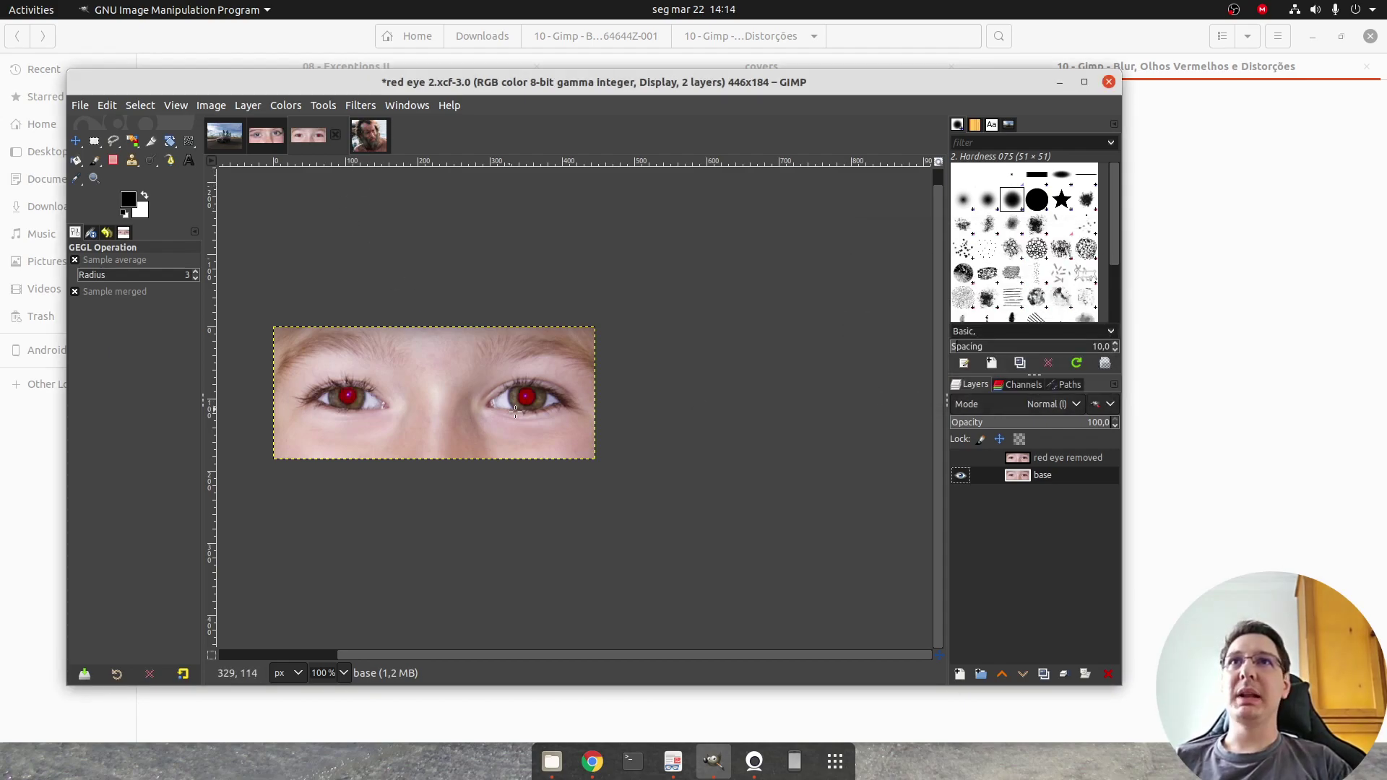
Switch to the PDF slides in Document Viewer, glance at exercise 1 on slide 17, and go back to slide 16 on Depth of Field
key(super+h)
click(673, 761)
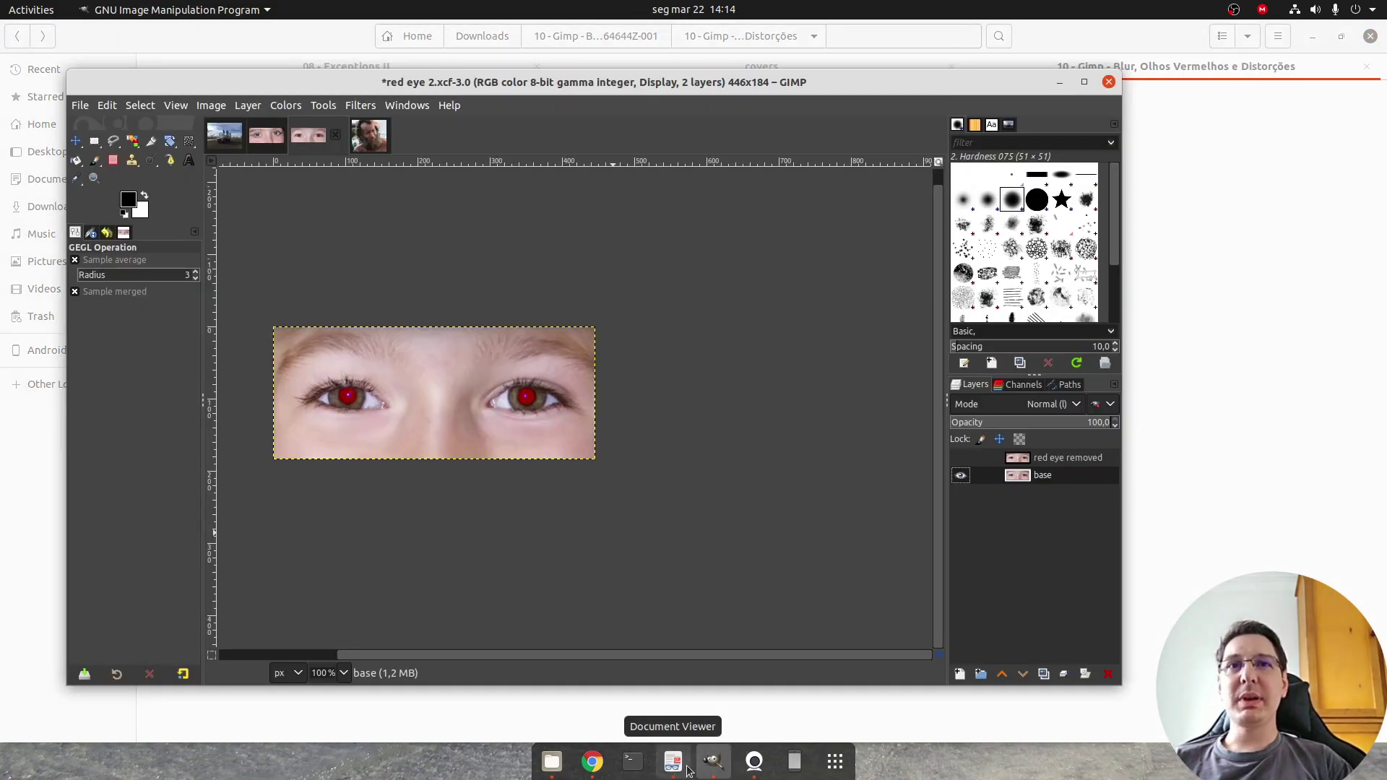
key(Right)
key(Right)
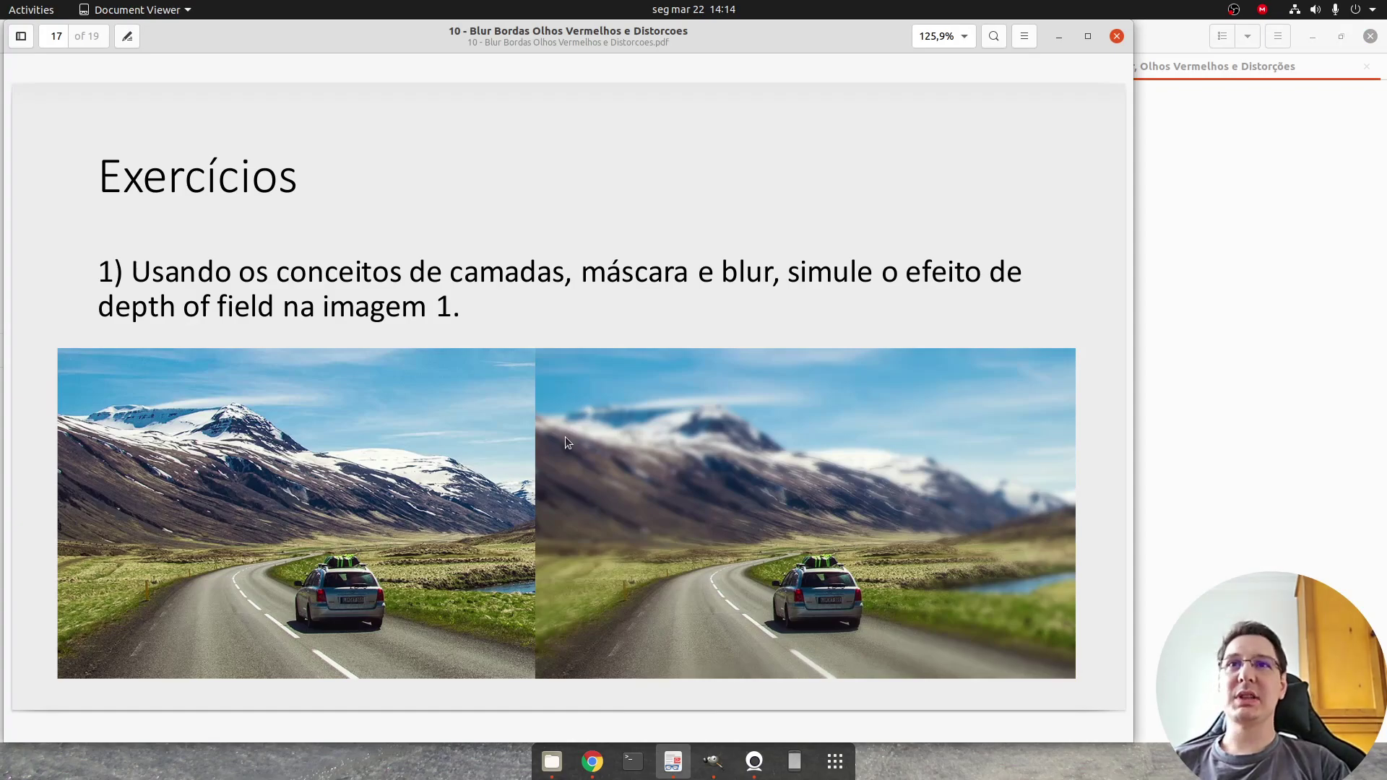
key(Left)
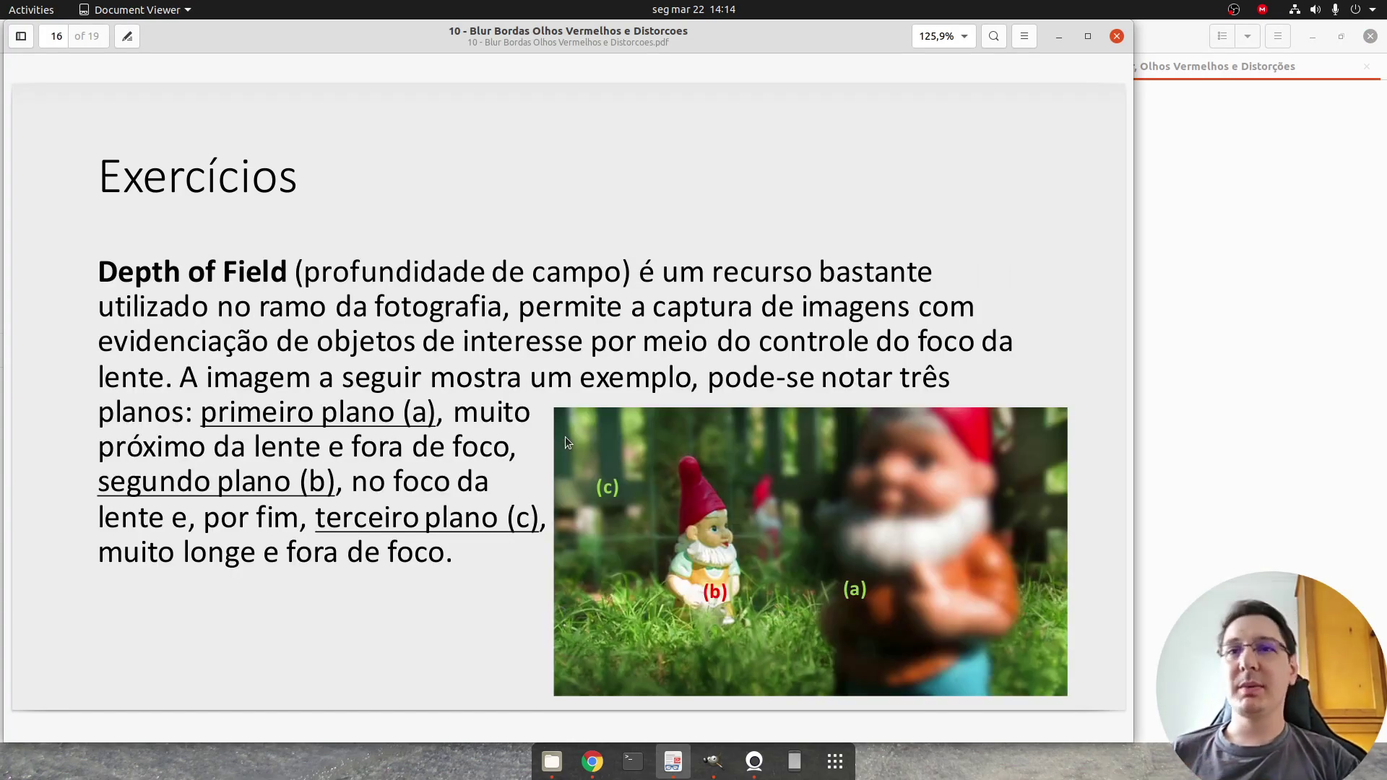